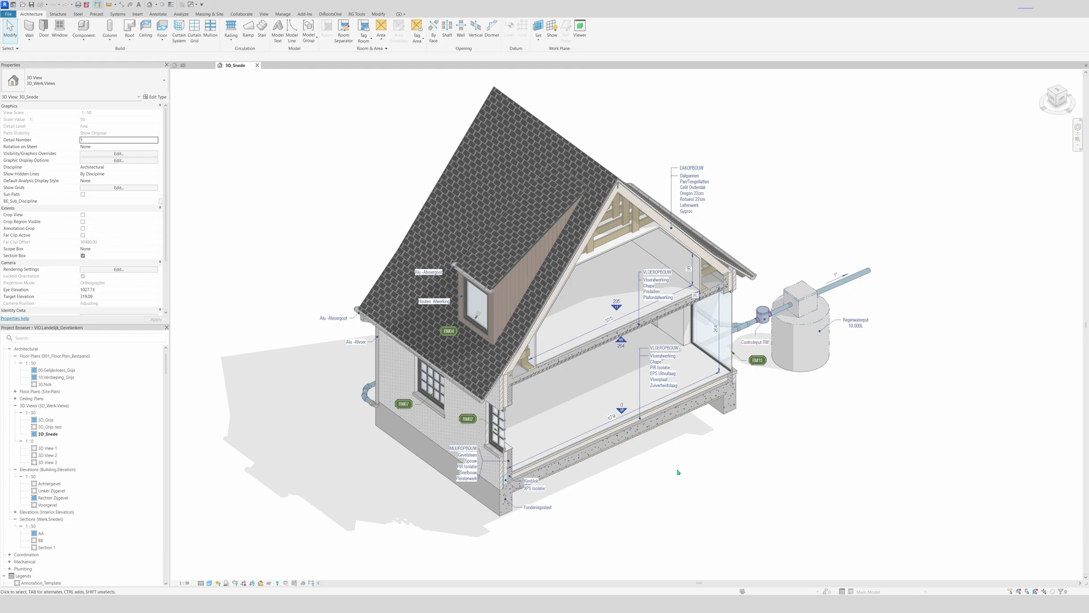
scroll(678, 472, down, 2)
key(alt)
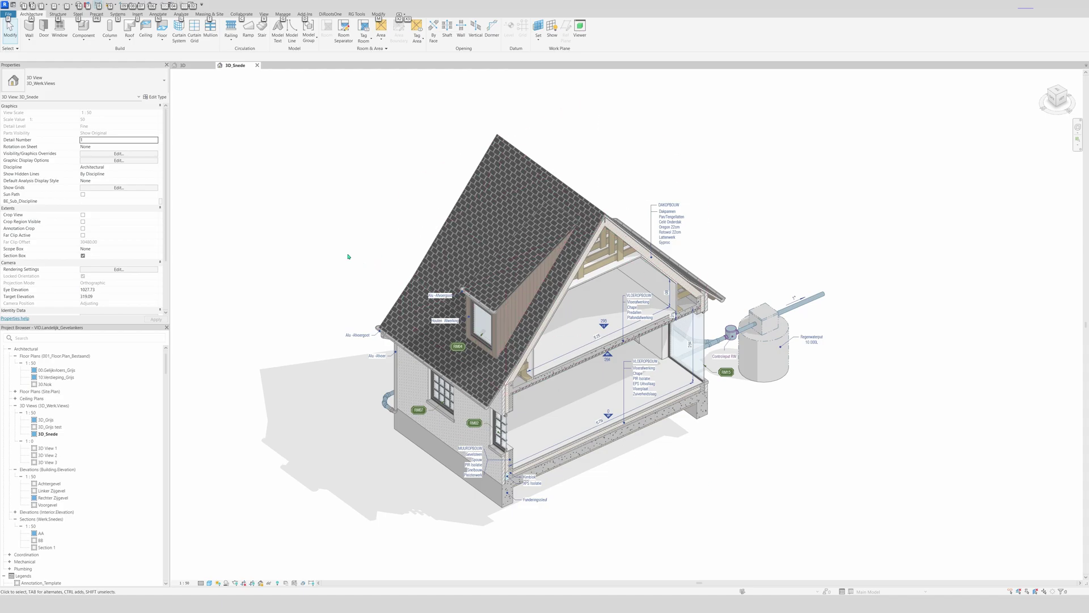
key(alt)
Step: Duplicate the 3D view with detailing and rename the copy 3D_Video
click(193, 65)
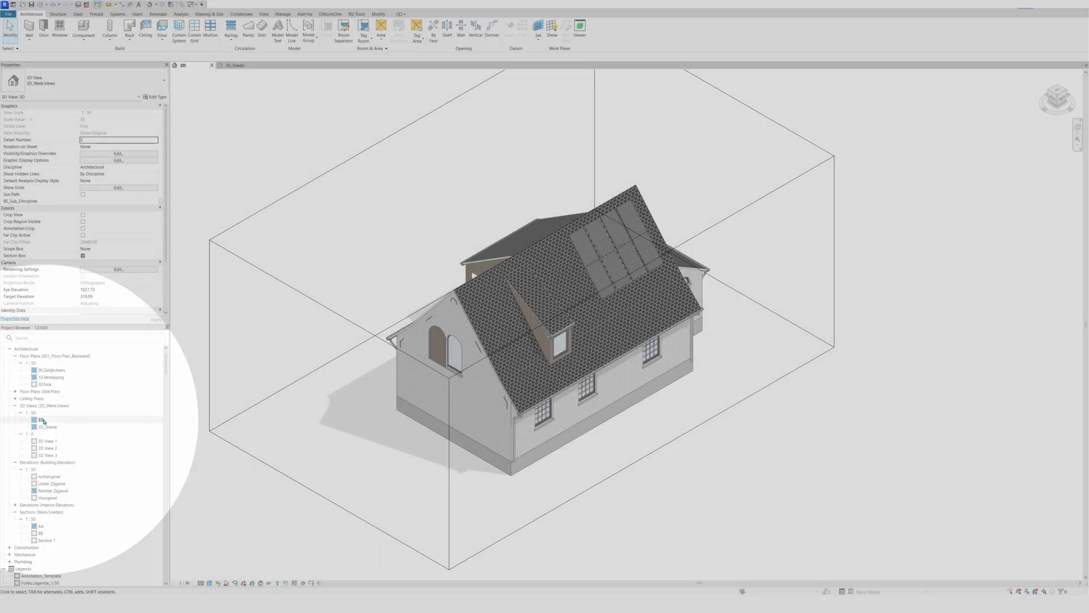
right_click(41, 419)
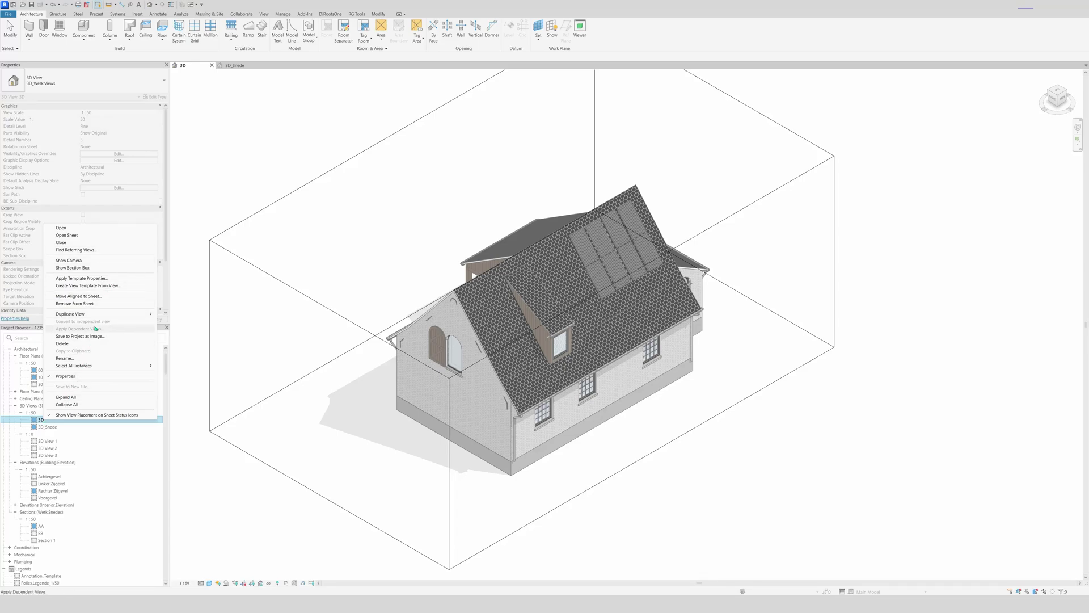
mouse_move(136, 313)
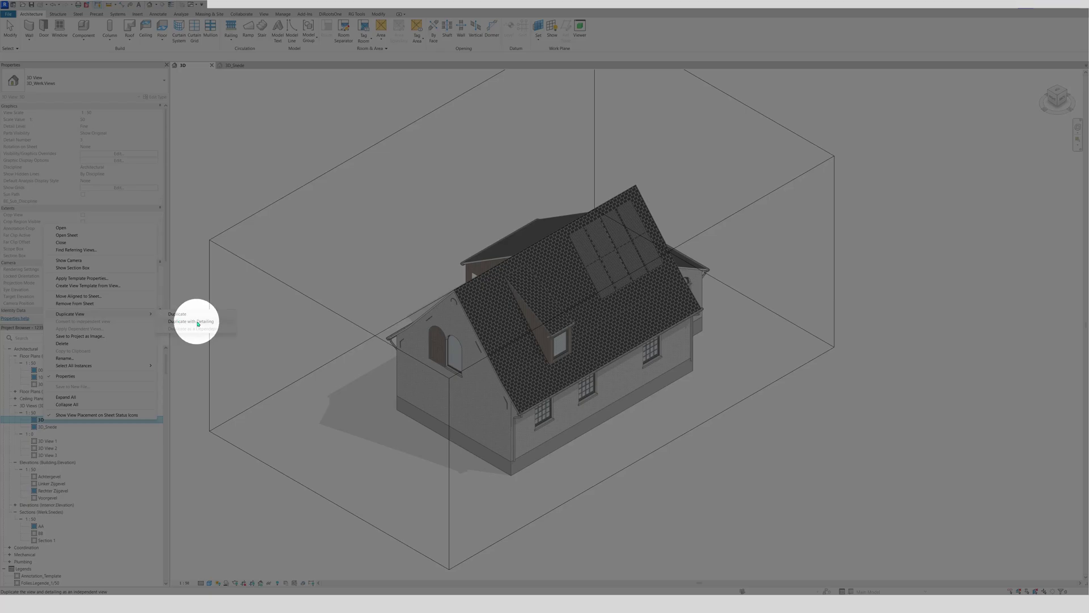
click(197, 323)
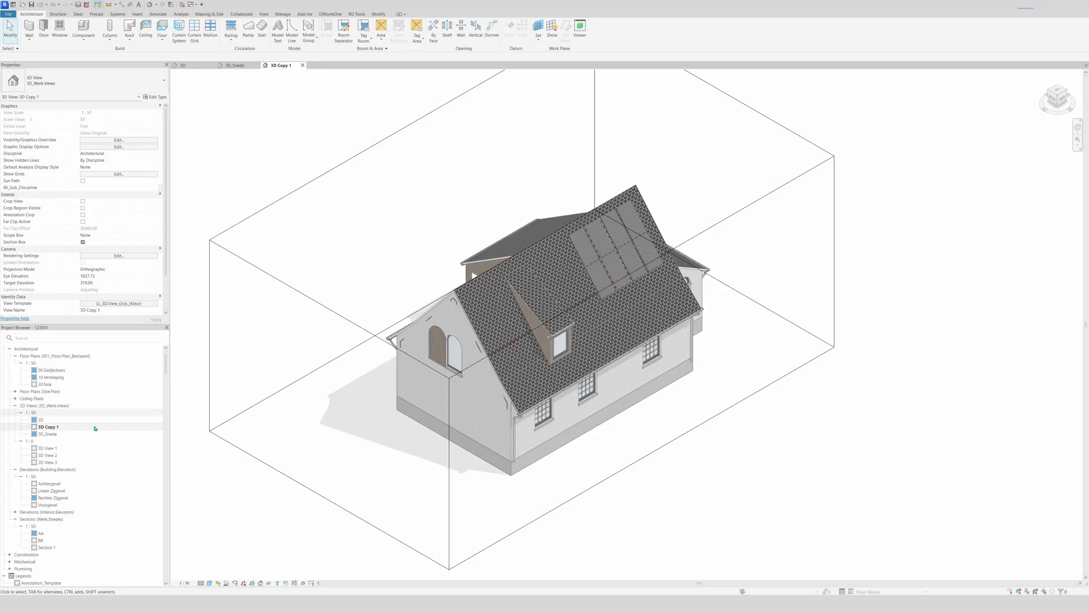
right_click(48, 428)
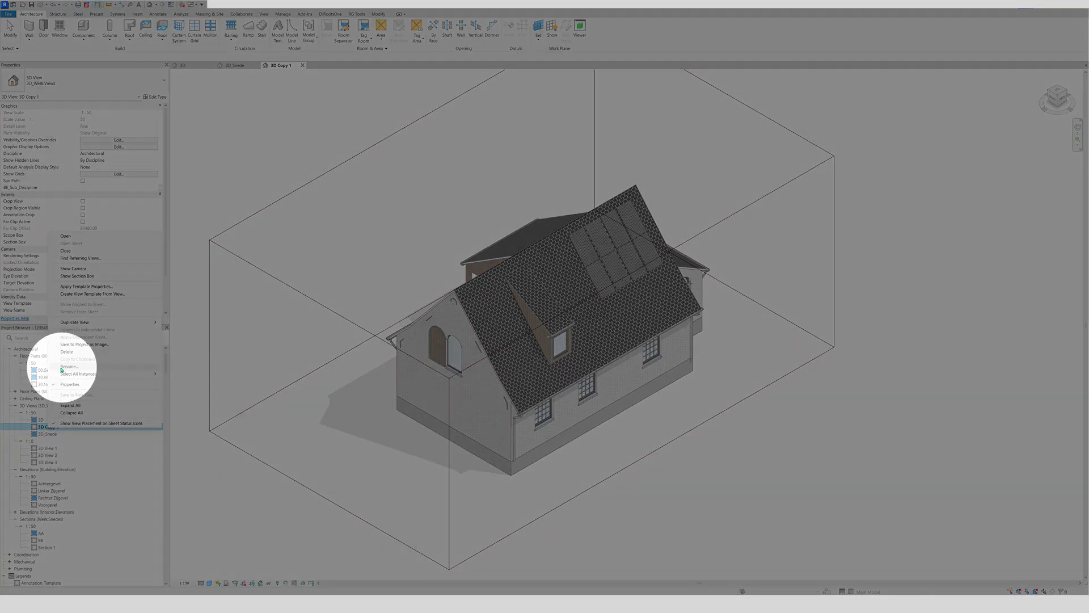
click(63, 366)
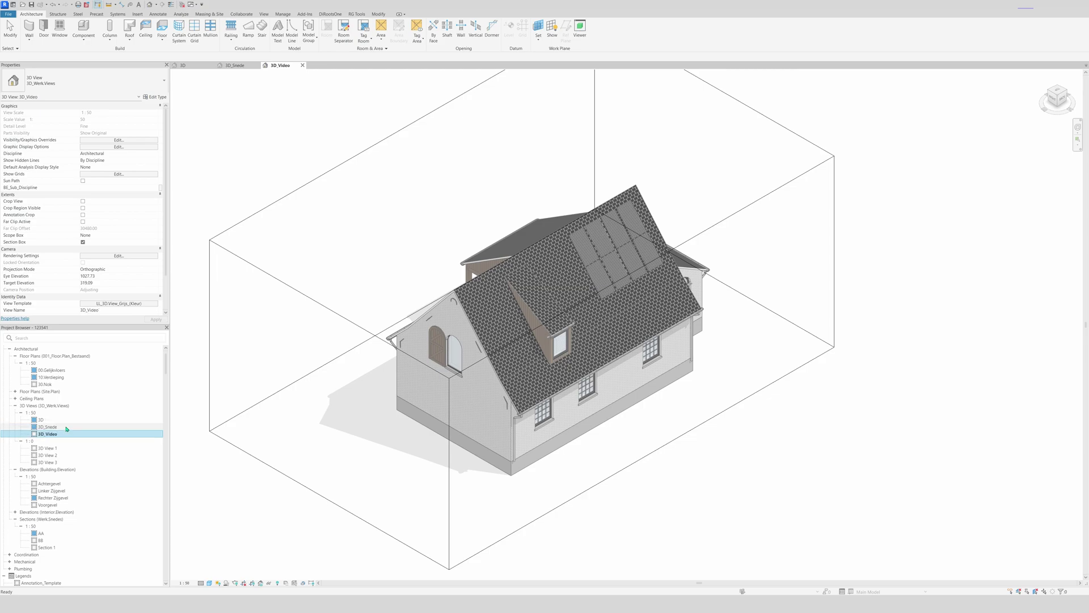
Step: Turn the model to its opposite corner and pull in the section box face on the small annex side to cut through the house
scroll(498, 495, up, 2)
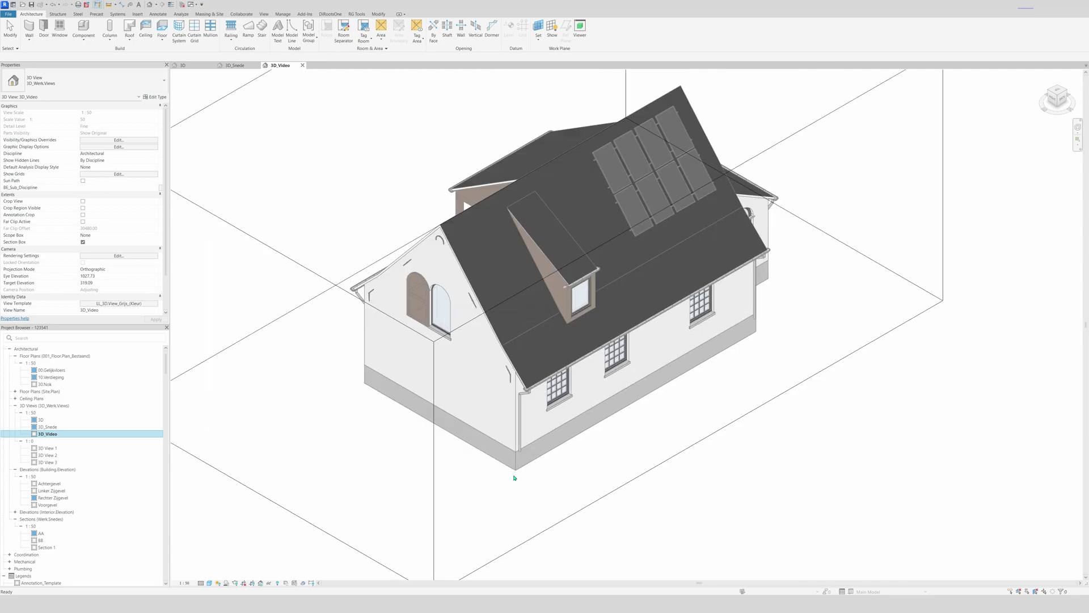
scroll(566, 354, up, 1)
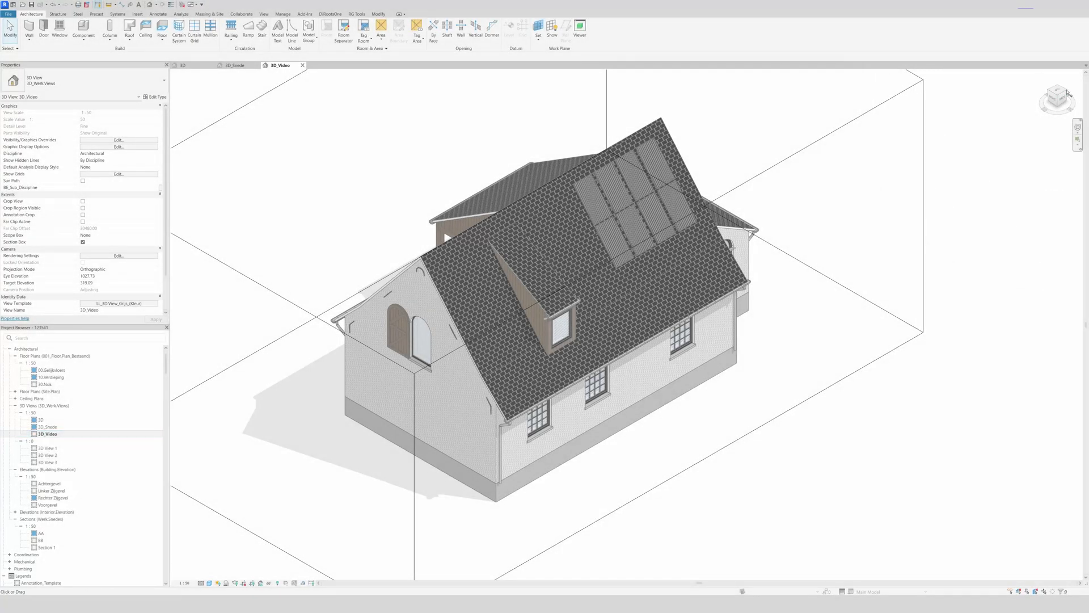
mouse_move(1058, 96)
mouse_down()
mouse_move(1067, 92)
mouse_move(878, 277)
mouse_up()
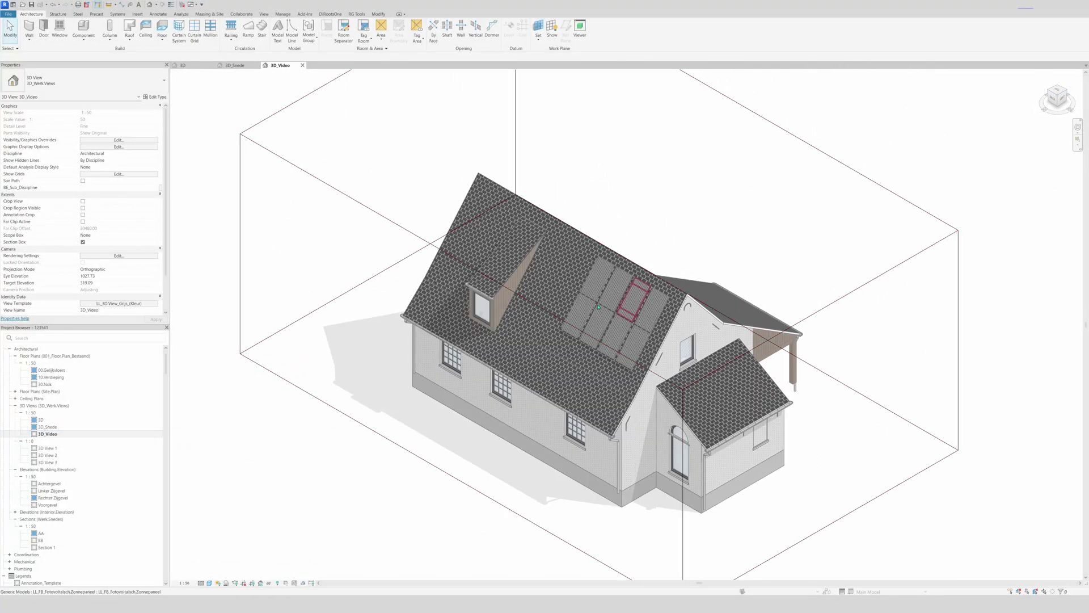
middle_drag(511, 289, 481, 291)
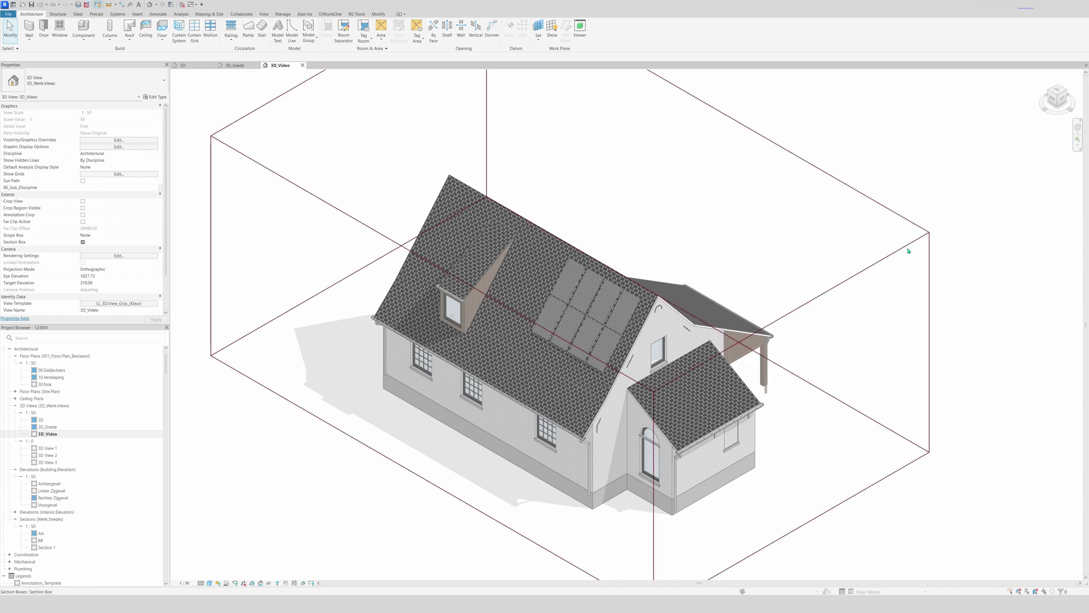
click(908, 250)
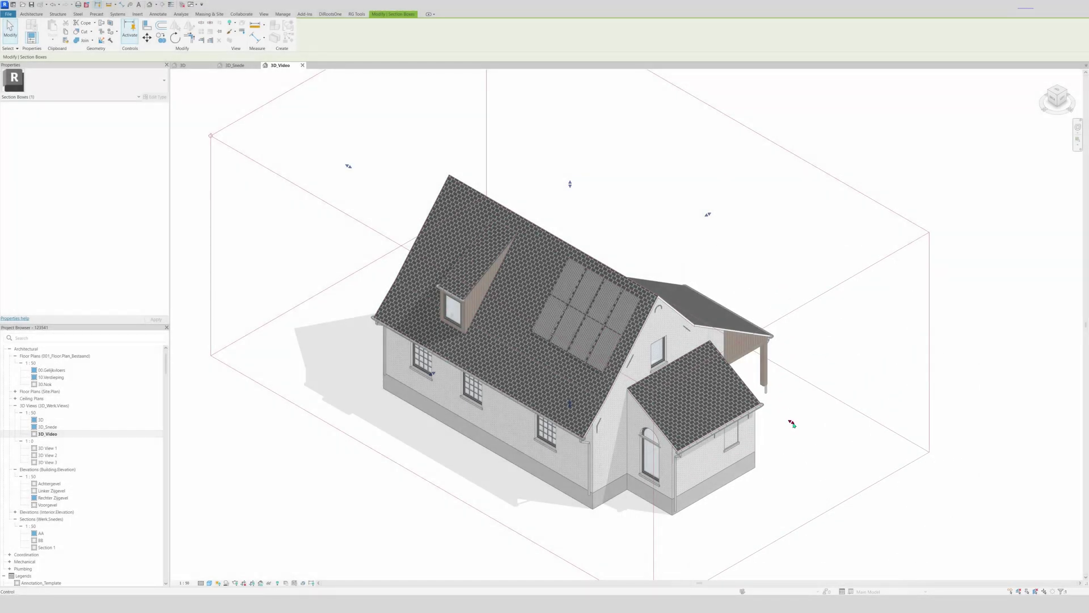
drag(792, 423, 551, 308)
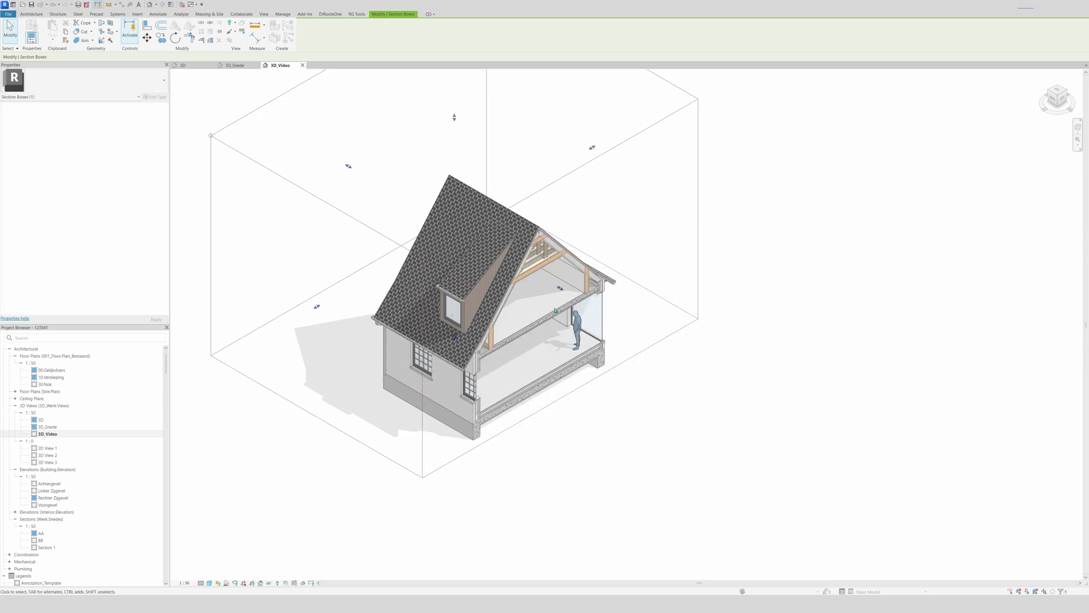
Step: Hide the standing human figure on the ground floor in this view
scroll(619, 386, up, 1)
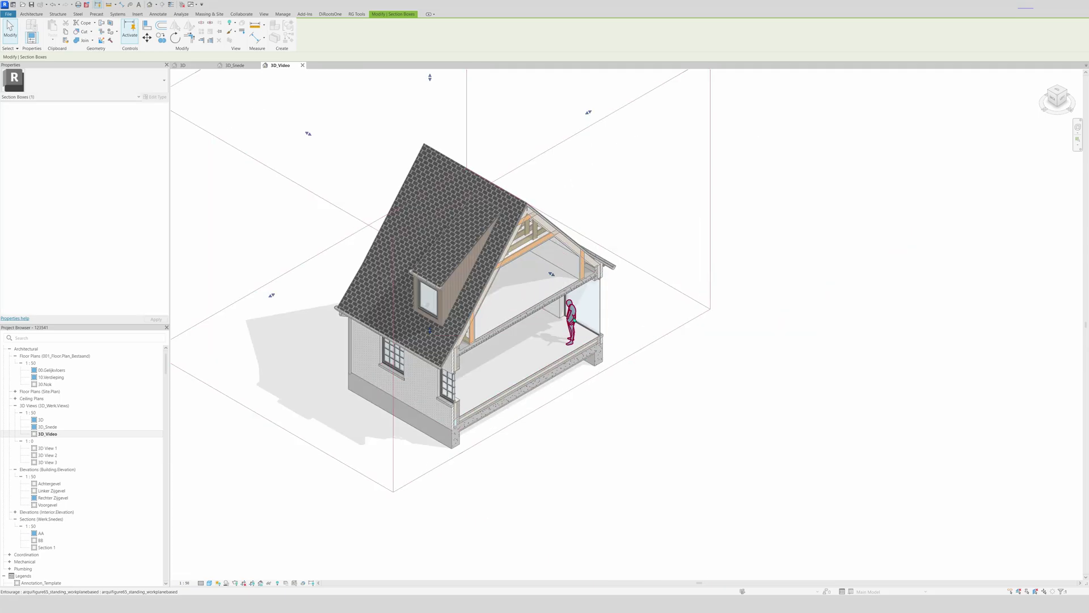
right_click(573, 319)
mouse_move(653, 383)
click(686, 383)
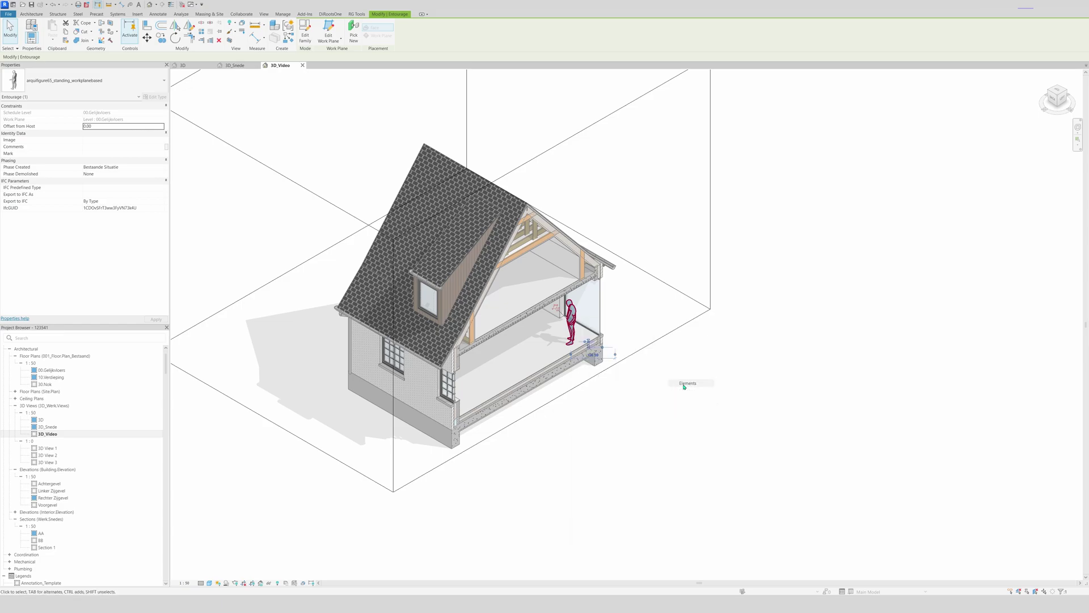
scroll(603, 448, down, 1)
shift+middle_drag(604, 449, 567, 340)
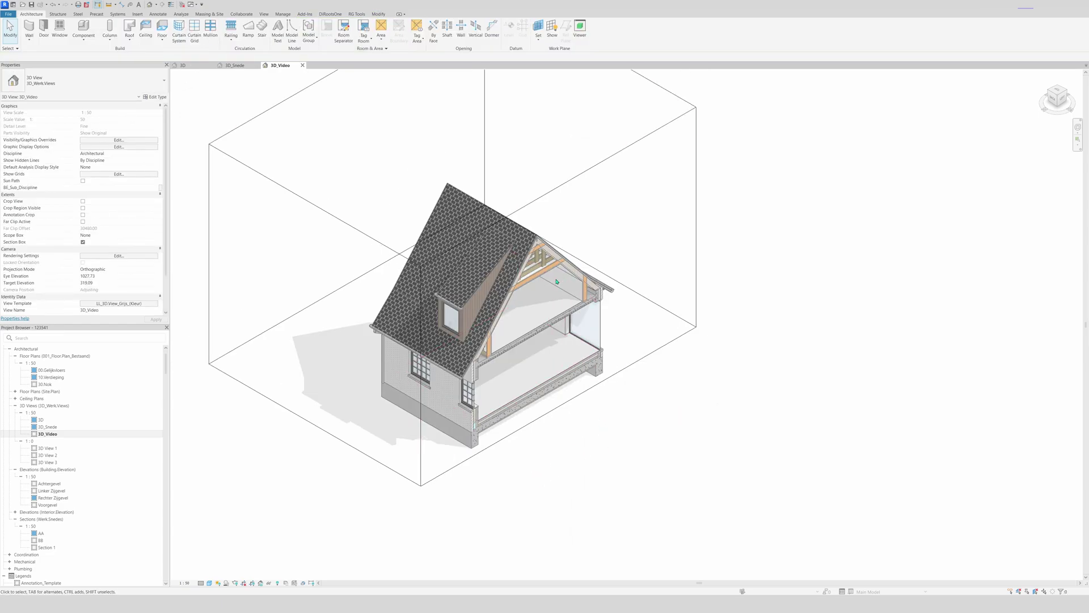
Step: Shift the cutting face of the section box slightly further inward, past the exposed timber roof frame
click(559, 298)
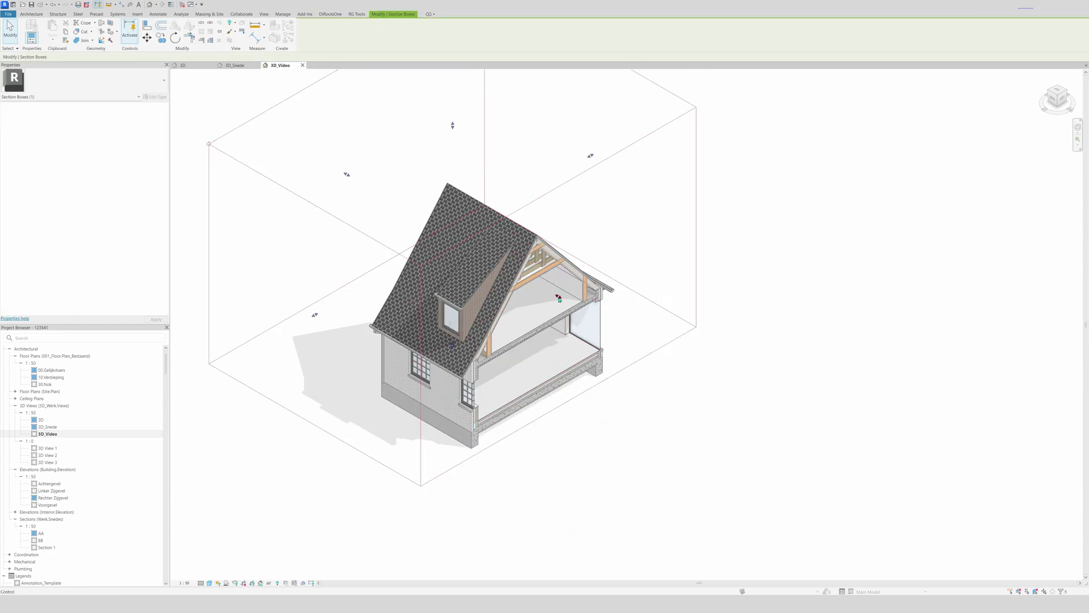
drag(559, 298, 556, 295)
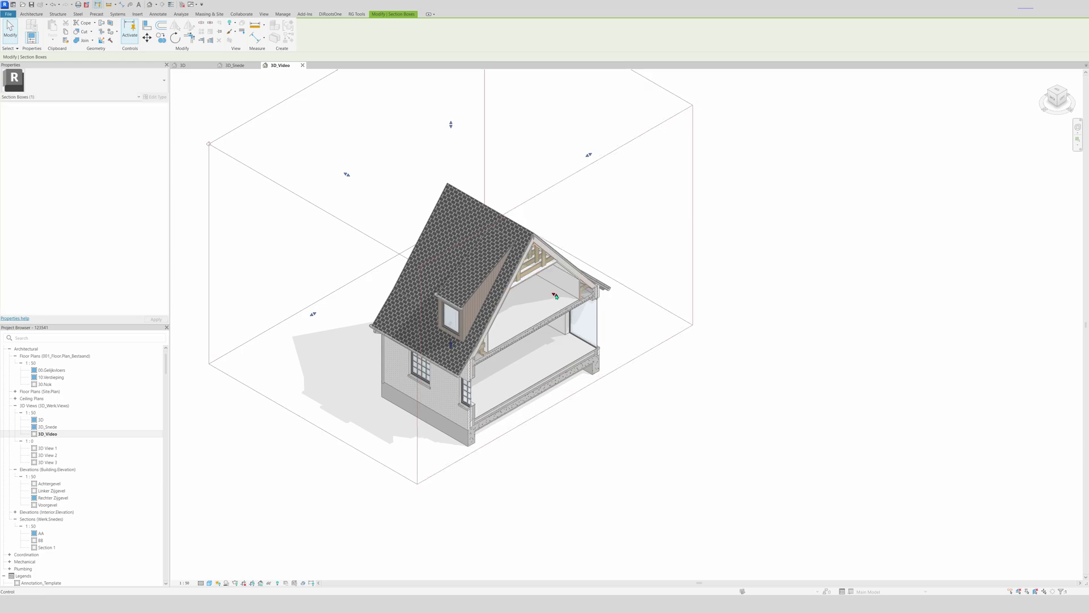
click(689, 420)
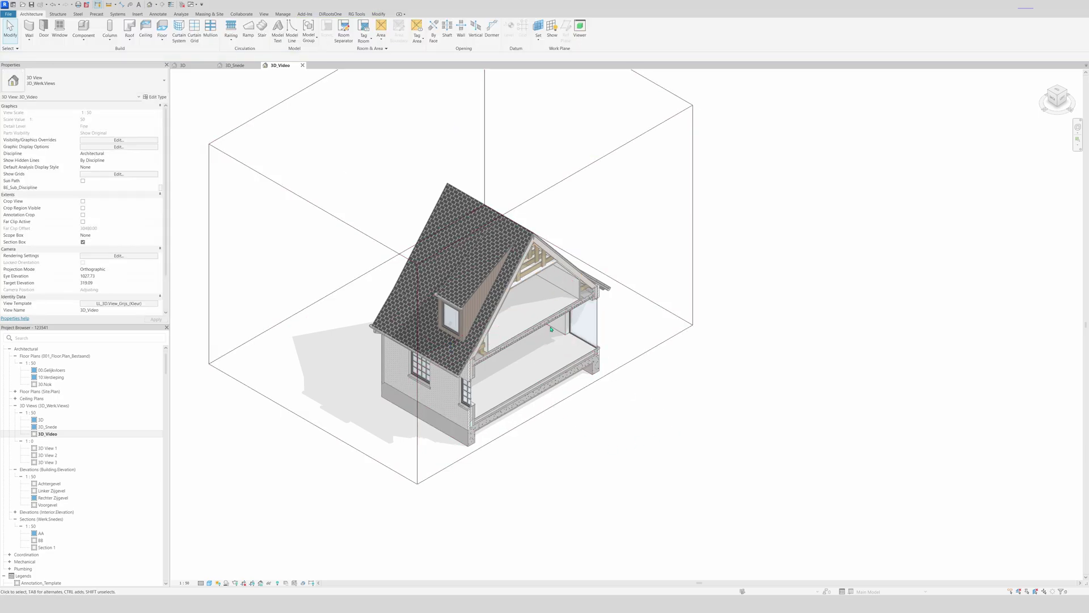
Step: Hide the section box outline in the 3D_Video view
scroll(551, 329, up, 4)
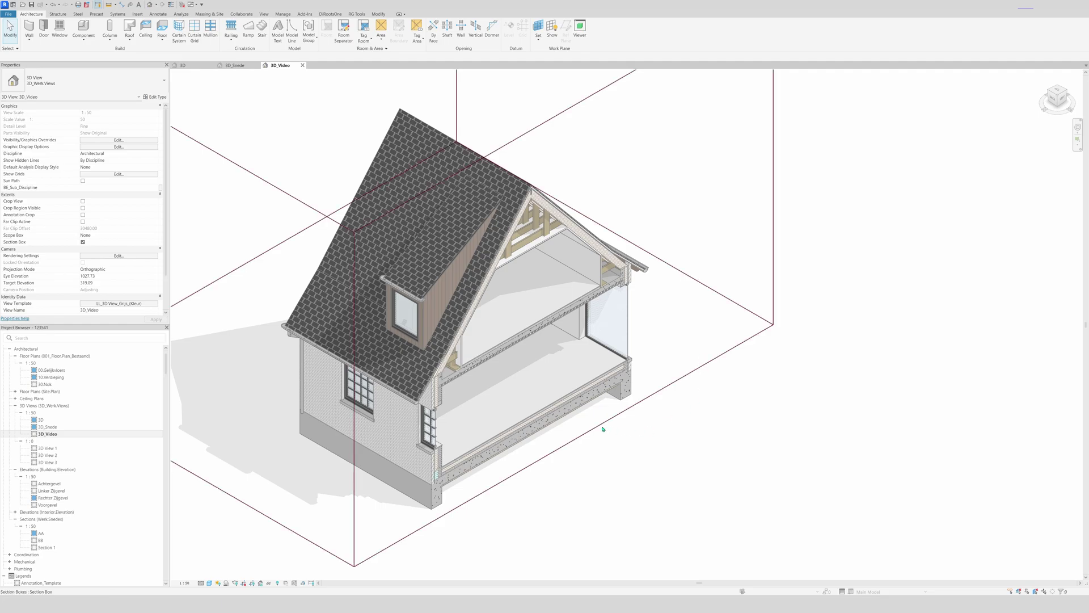
scroll(647, 386, down, 2)
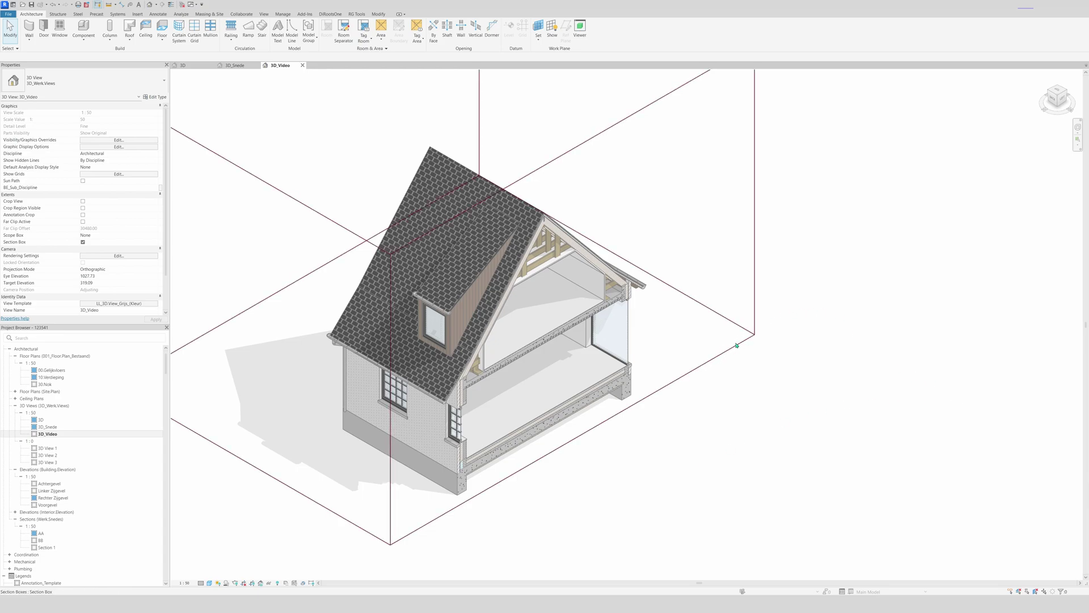
click(743, 343)
right_click(737, 345)
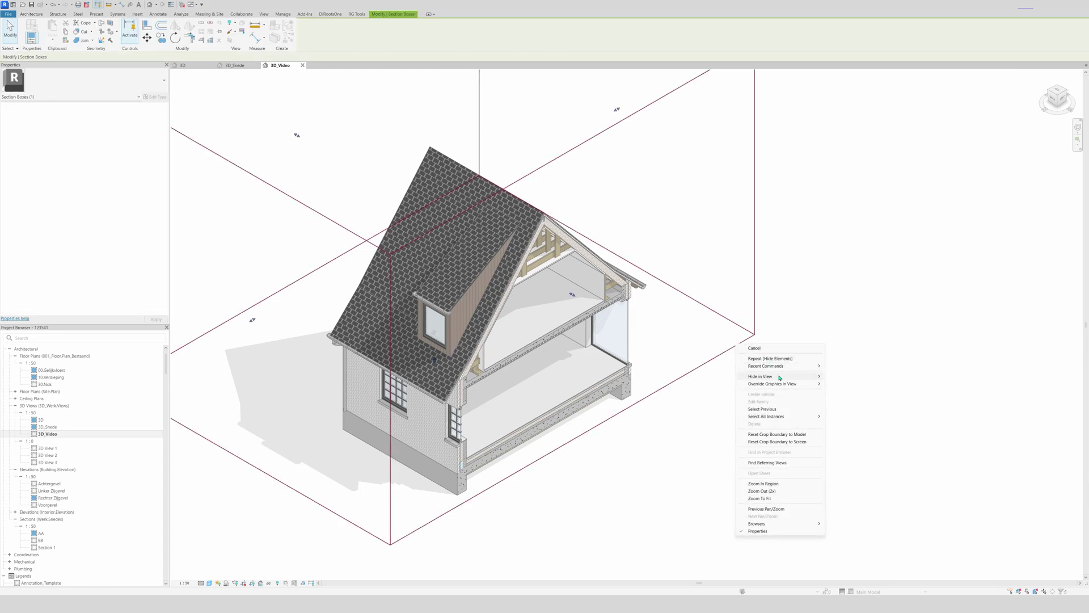
mouse_move(794, 376)
click(842, 377)
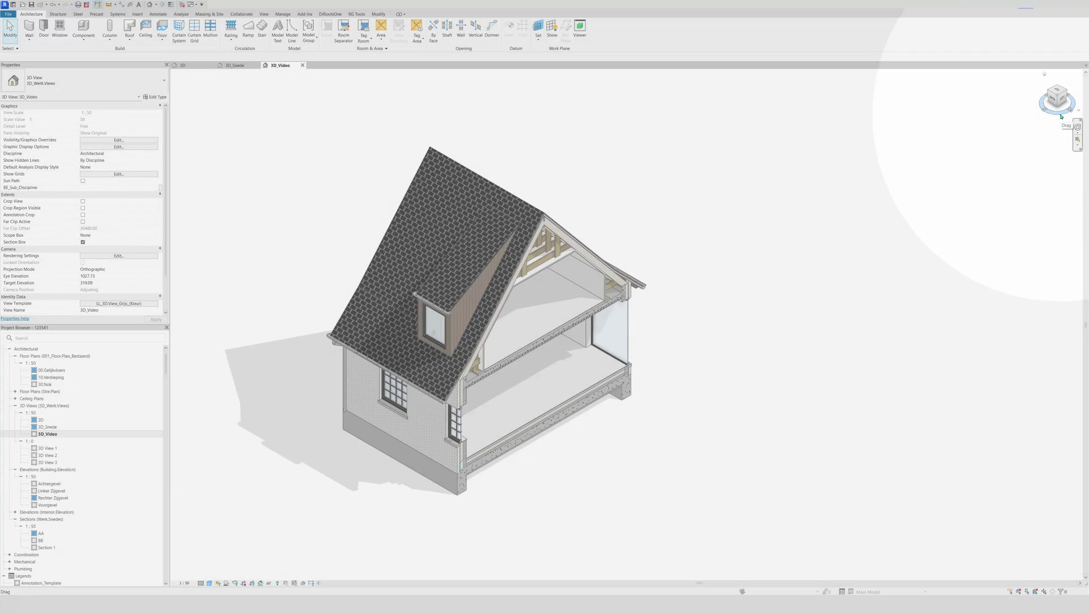
Step: Rotate the sectioned house slightly back and forth to examine the cut from different angles
drag(1062, 116, 1023, 120)
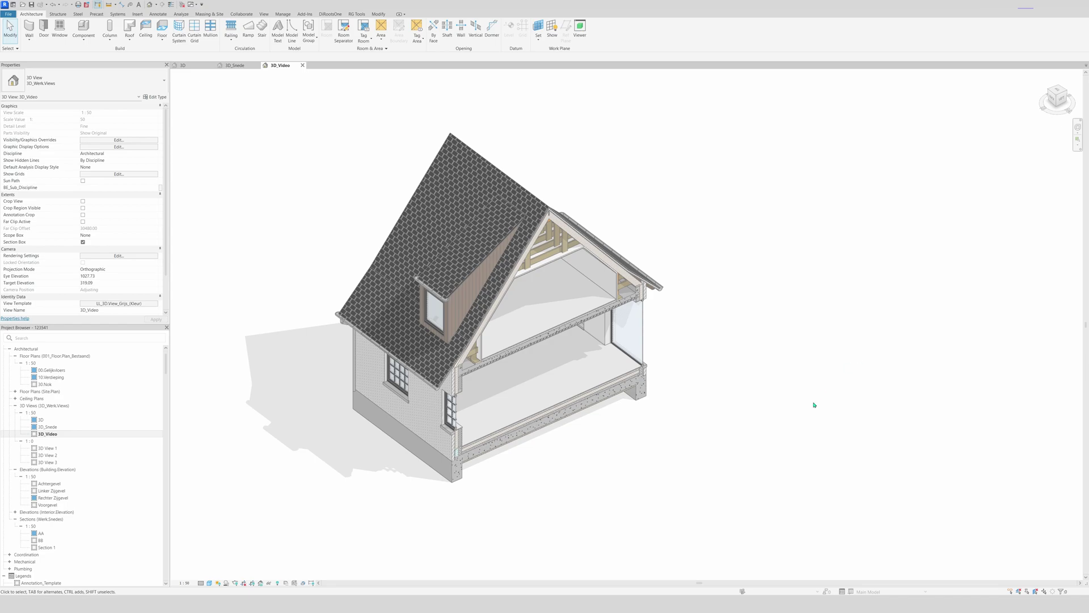
drag(1050, 115, 1067, 113)
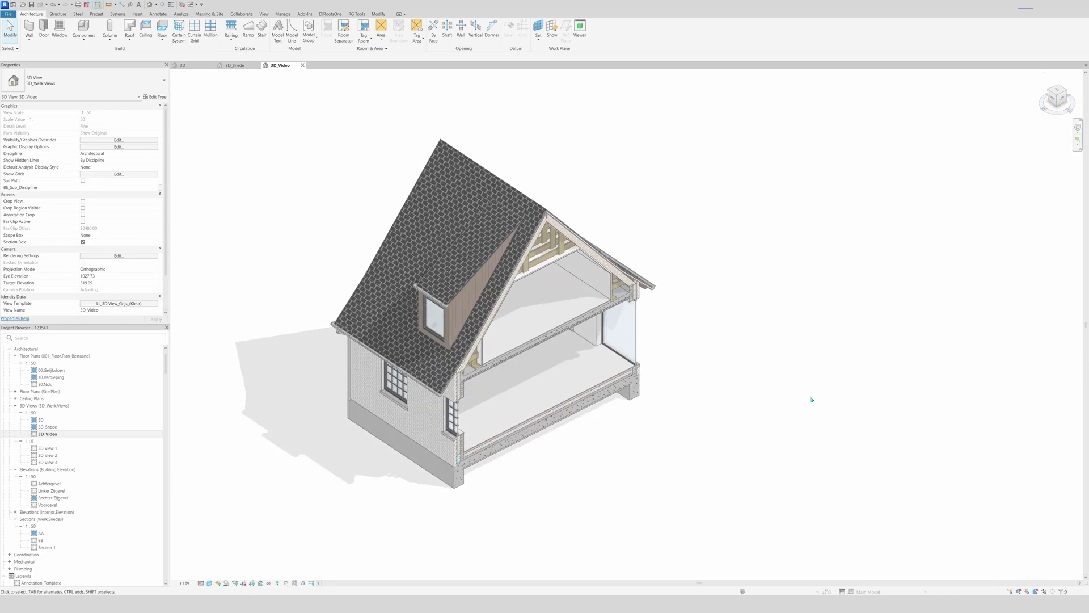
scroll(826, 456, up, 3)
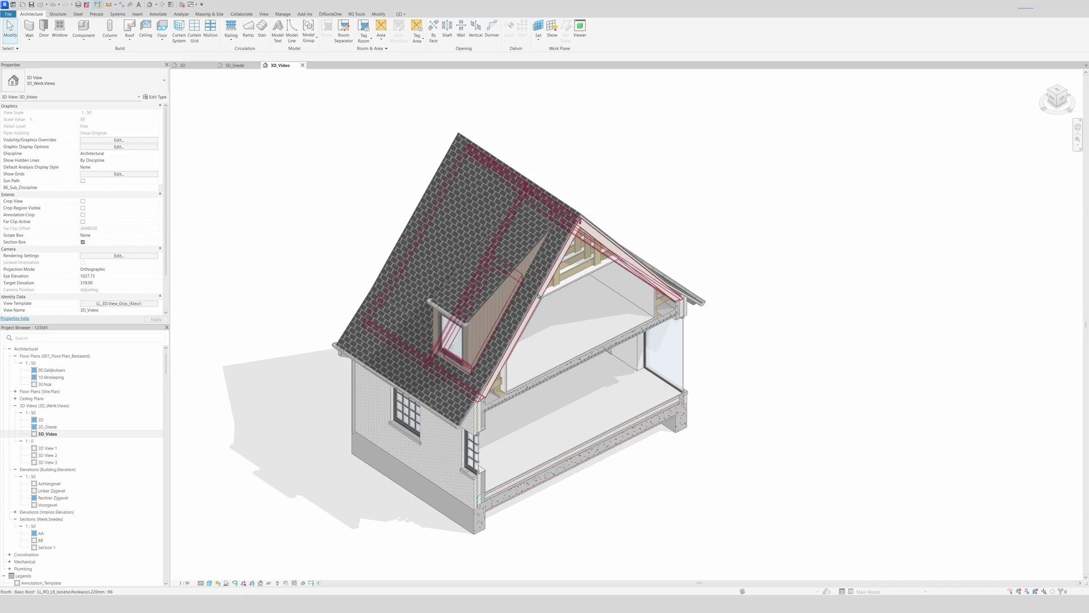
mouse_move(1081, 116)
shift+middle_down()
mouse_move(993, 114)
mouse_move(1062, 118)
shift+middle_up()
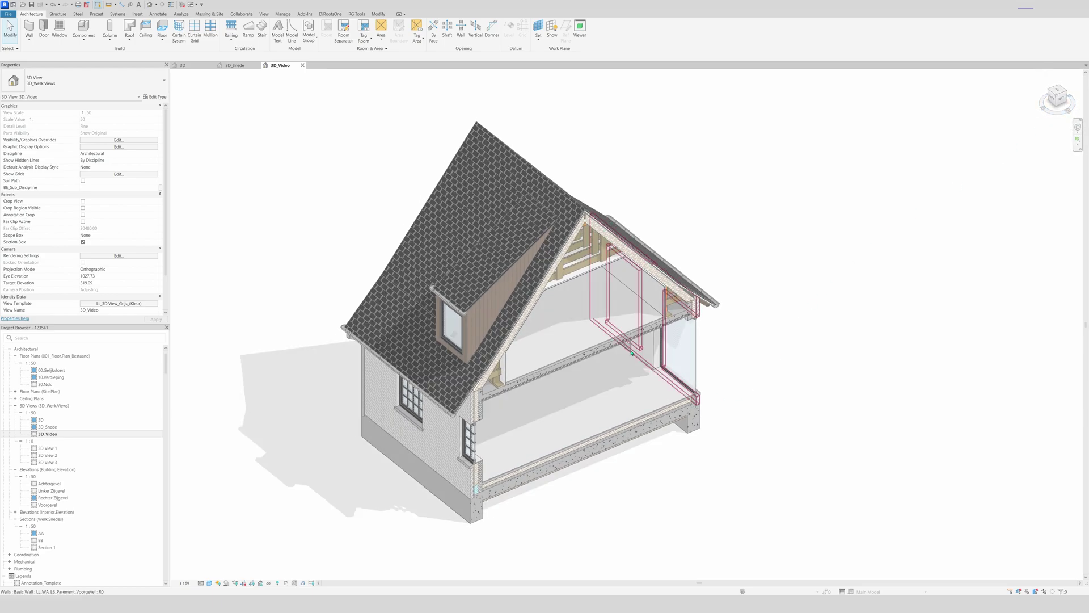
Step: Place a text note reading "not locked" in the empty area below the ground floor slab
click(283, 14)
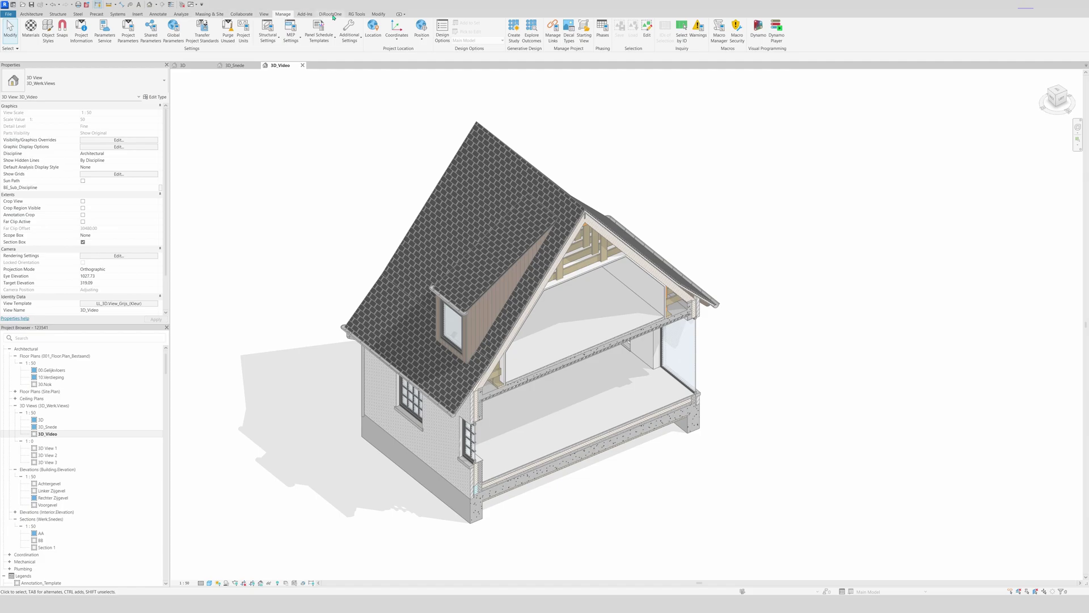
click(158, 14)
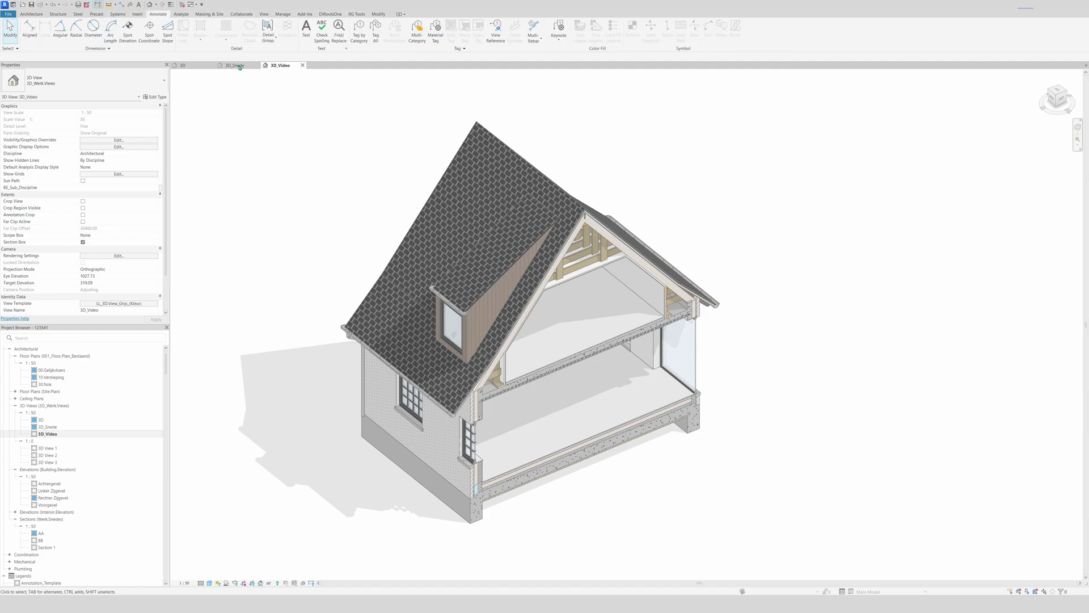
click(306, 29)
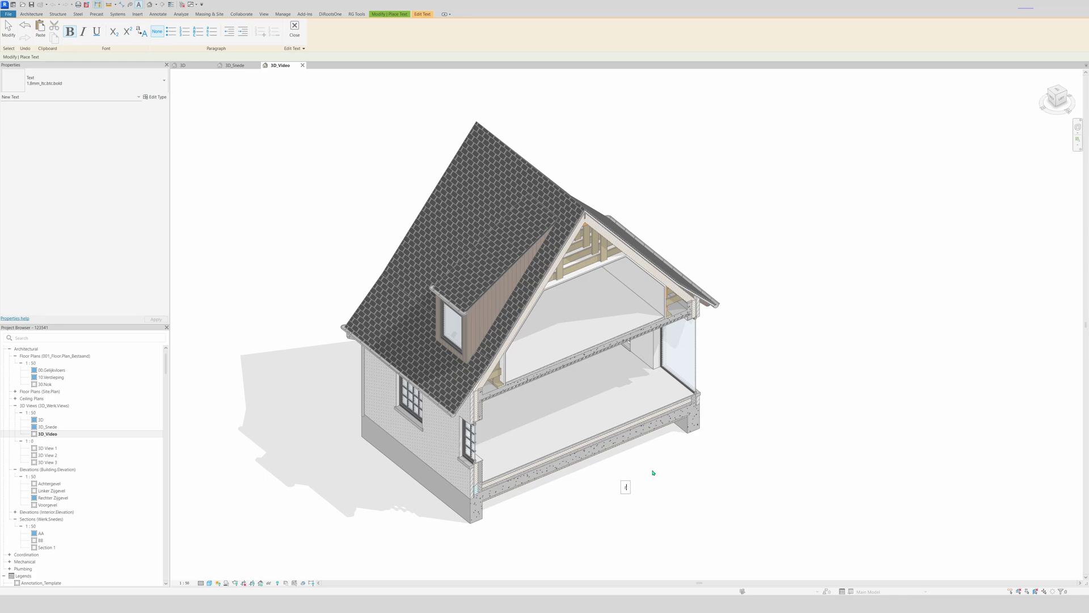
text(not locked)
key(Return)
click(656, 476)
click(675, 476)
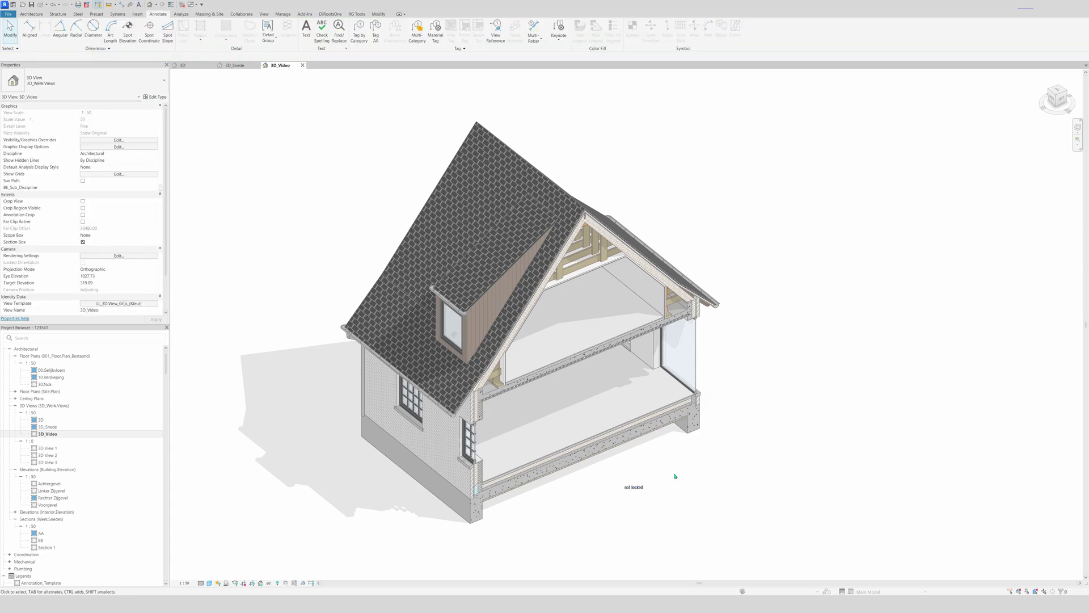
Step: Move the "not locked" note onto the cut edge of the ground floor and check it from a different view angle
click(624, 485)
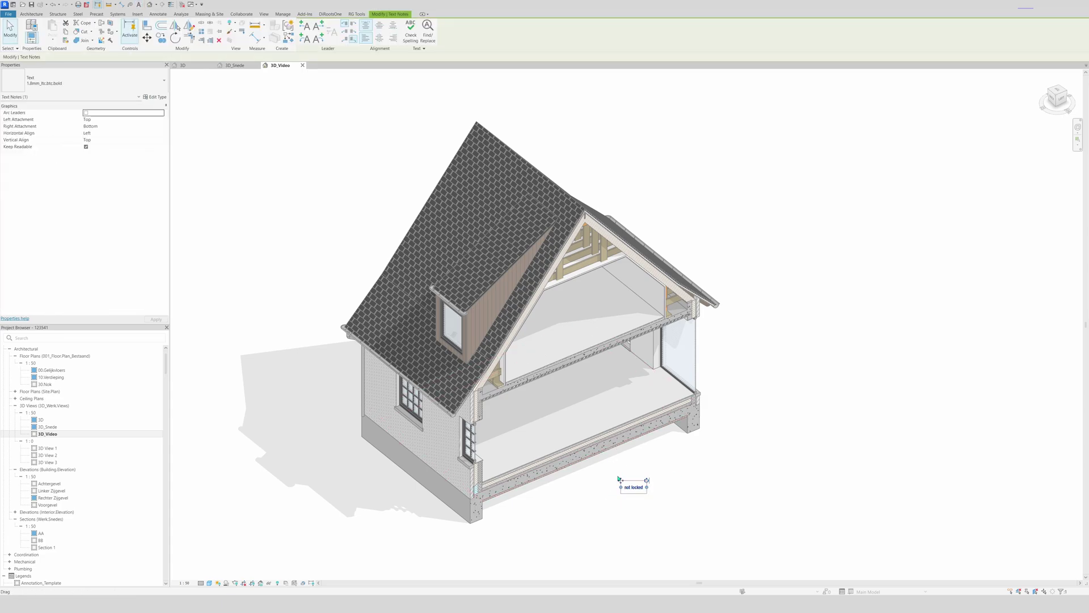
drag(621, 482, 583, 432)
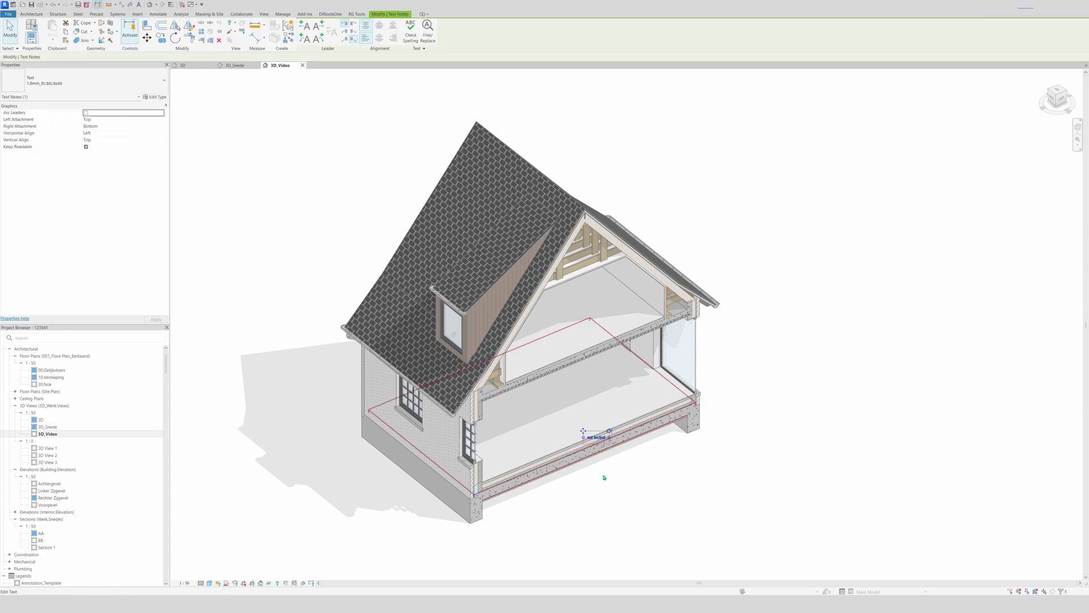
click(640, 494)
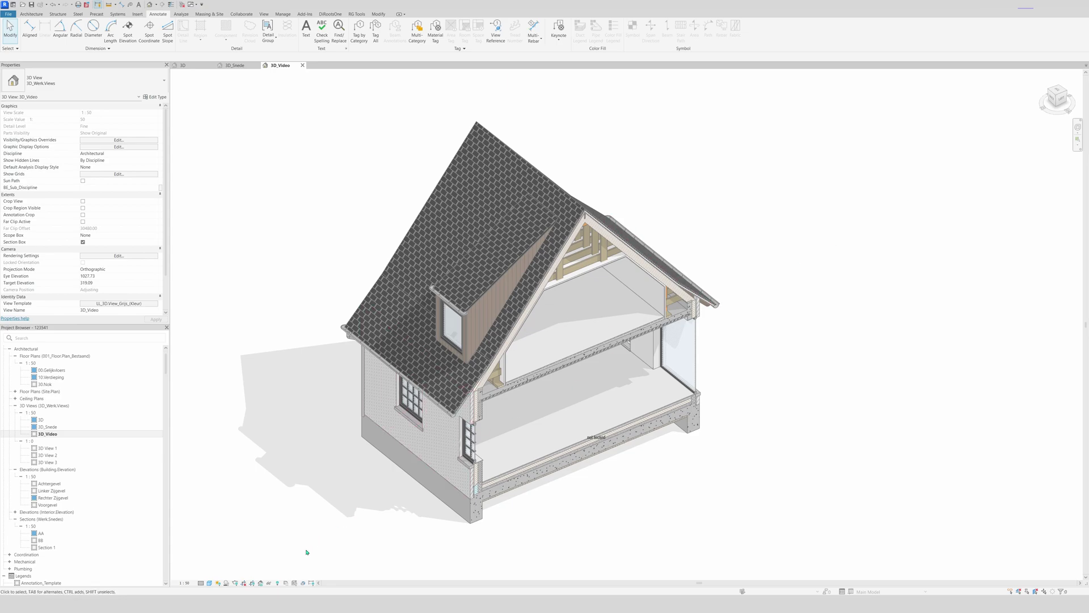
mouse_move(1048, 112)
mouse_down()
mouse_move(830, 87)
mouse_move(238, 110)
mouse_up()
drag(1055, 114, 964, 93)
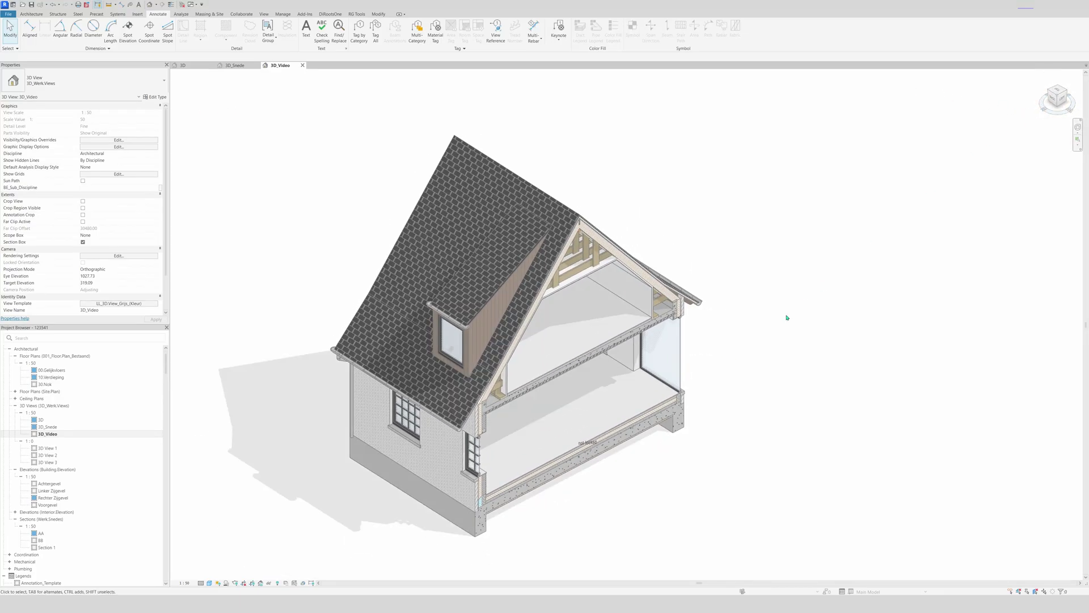
Step: Delete the "not locked" note and save the orientation of the 3D_Video view so it is locked
click(585, 442)
key(Delete)
drag(1051, 112, 1037, 109)
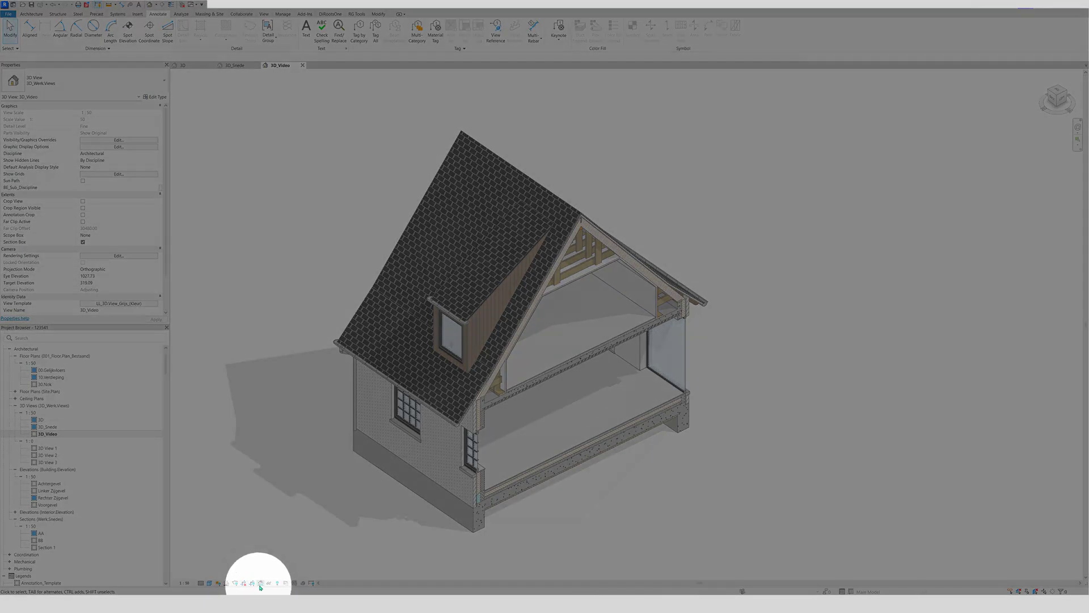
click(261, 583)
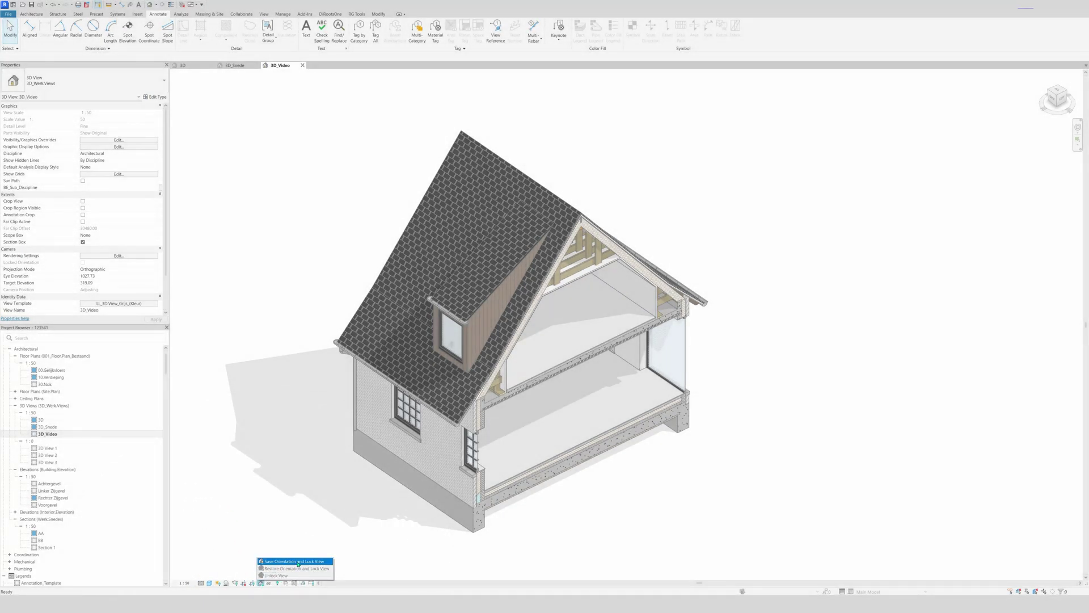
click(299, 562)
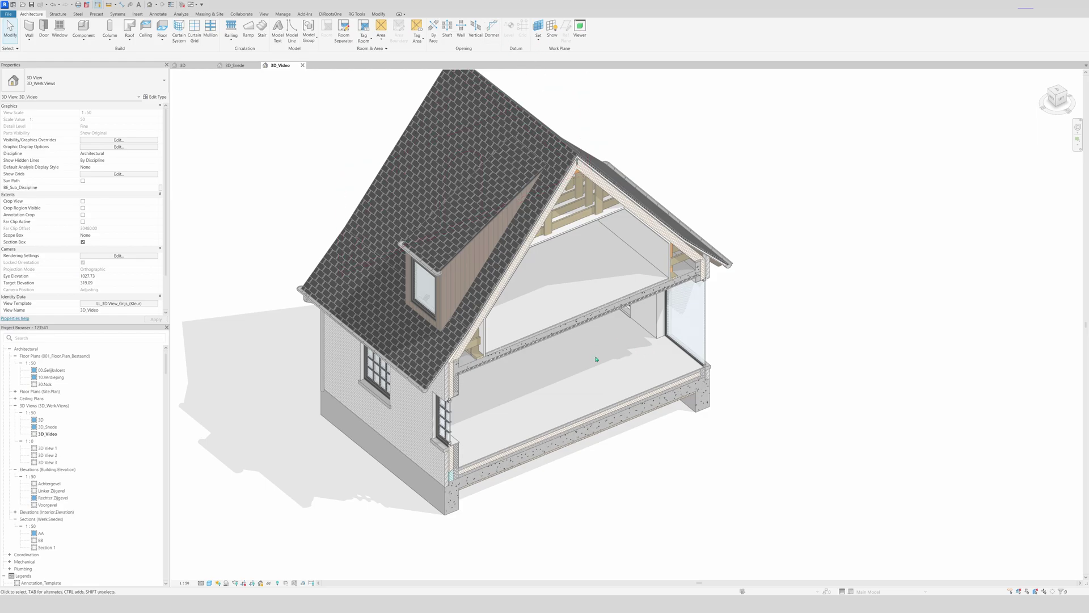
Step: Try to place an aligned dimension on the cut edge of the ground floor
key(d)
key(i)
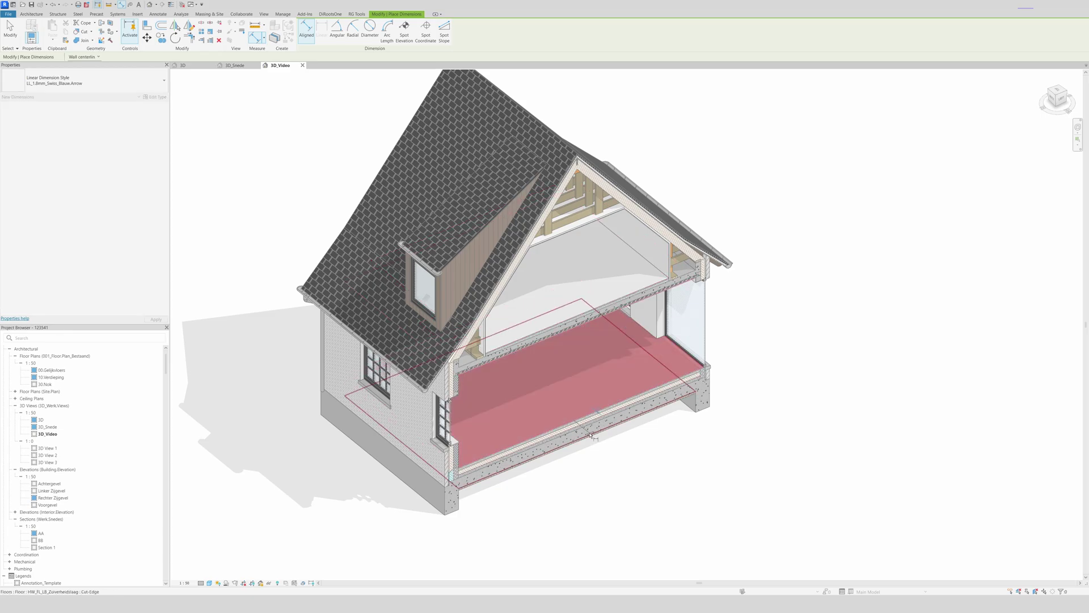
scroll(590, 414, up, 4)
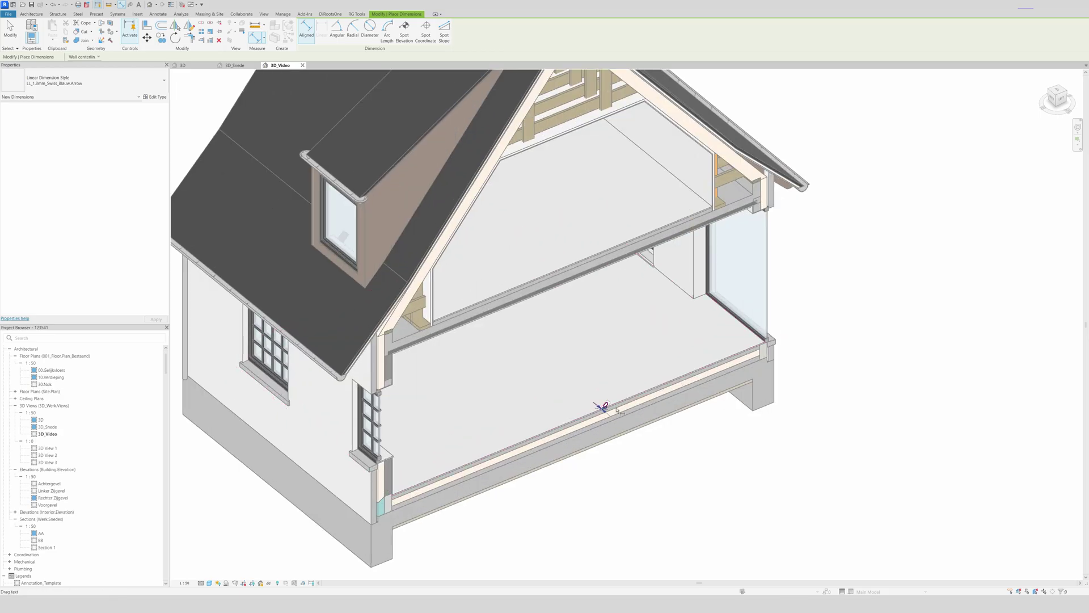
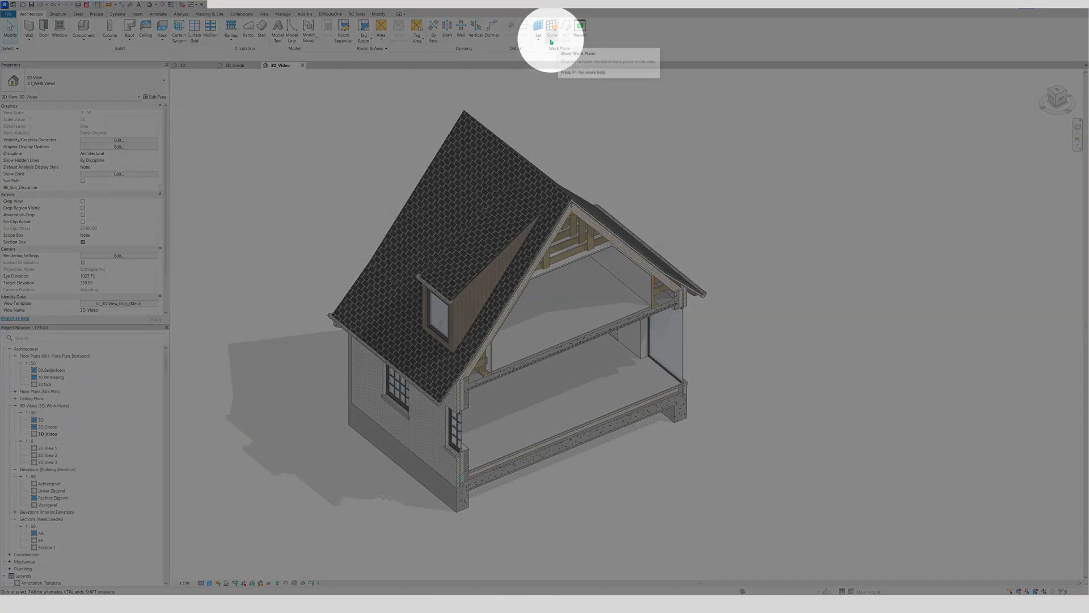
Step: Show the active work plane and pick the ground floor's side wall face beside the large window as the new plane
click(552, 31)
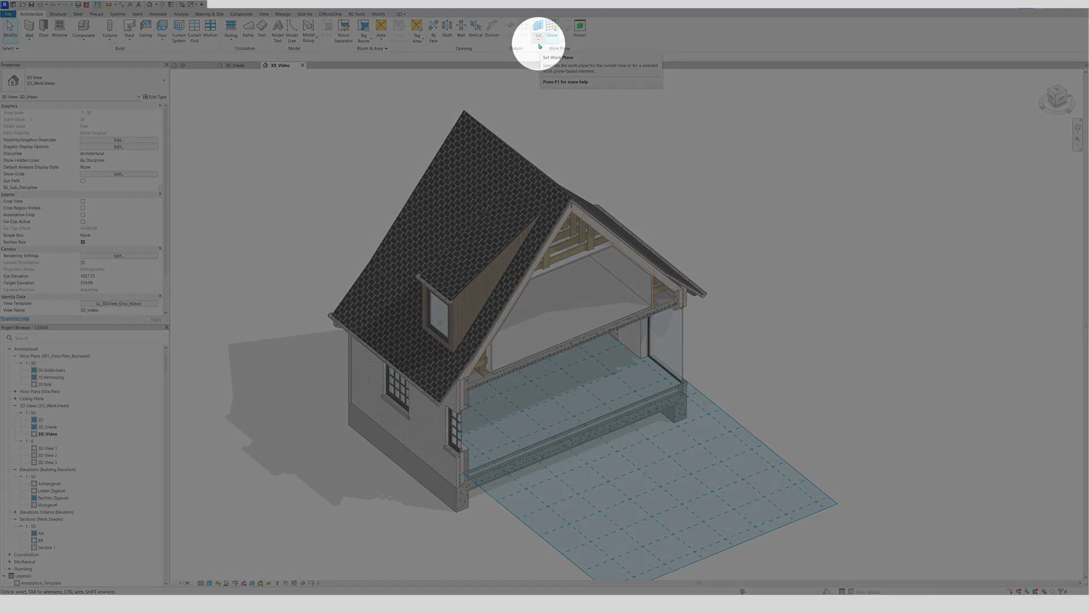
click(539, 40)
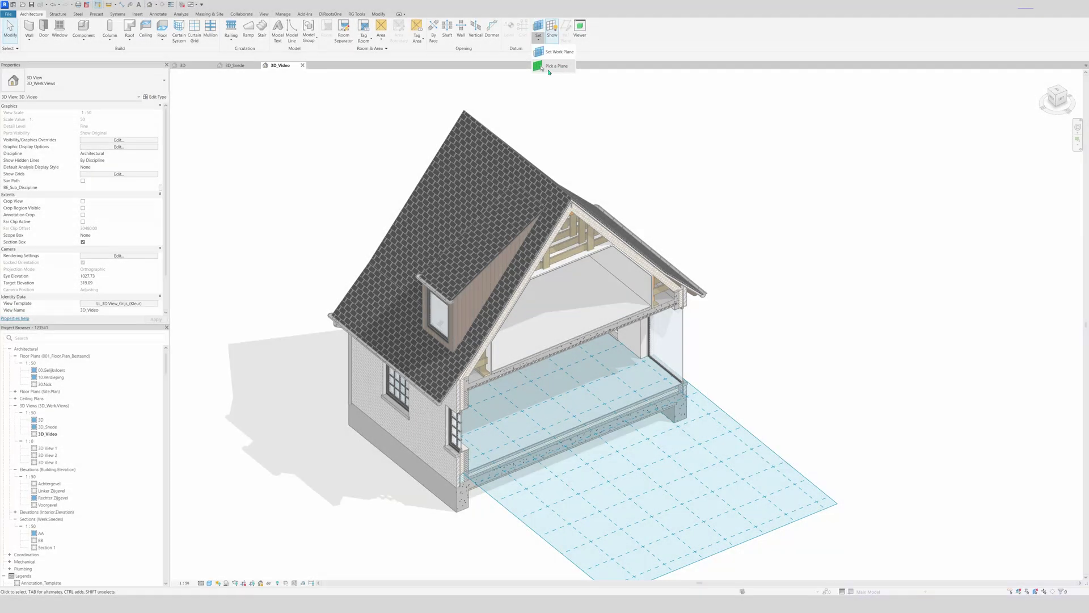
click(559, 66)
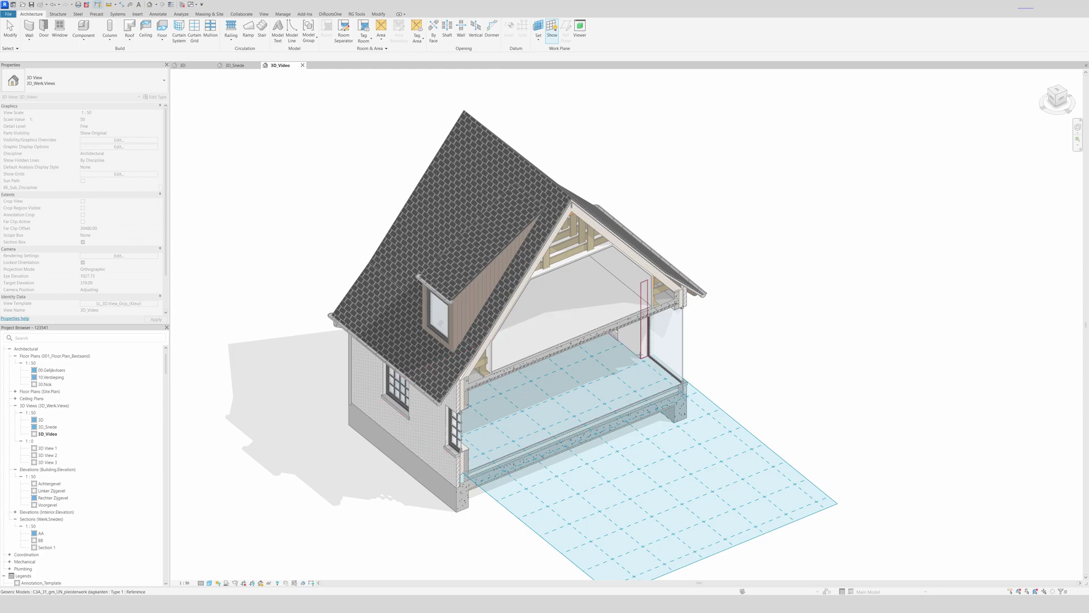
click(625, 344)
click(772, 416)
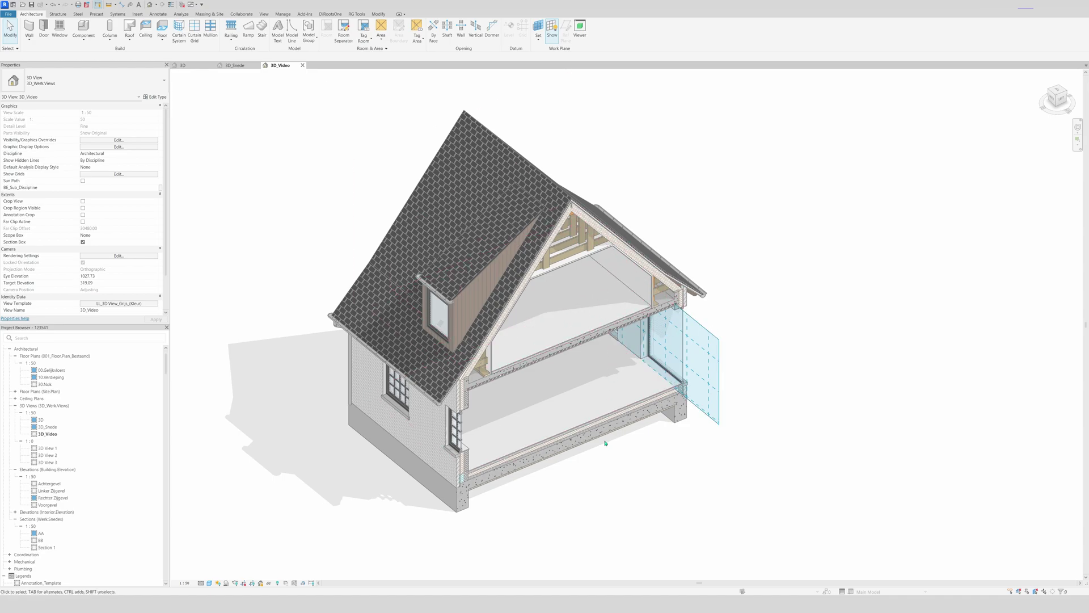
Step: Dimension the ground floor room height in front of the large window, and hide the work plane
key(d)
key(i)
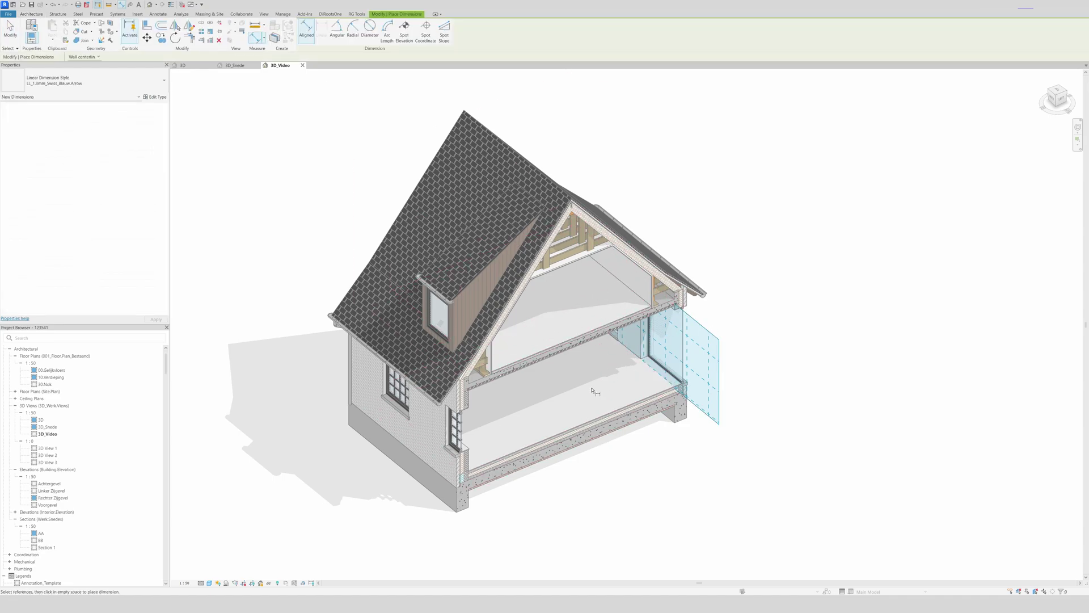
click(570, 357)
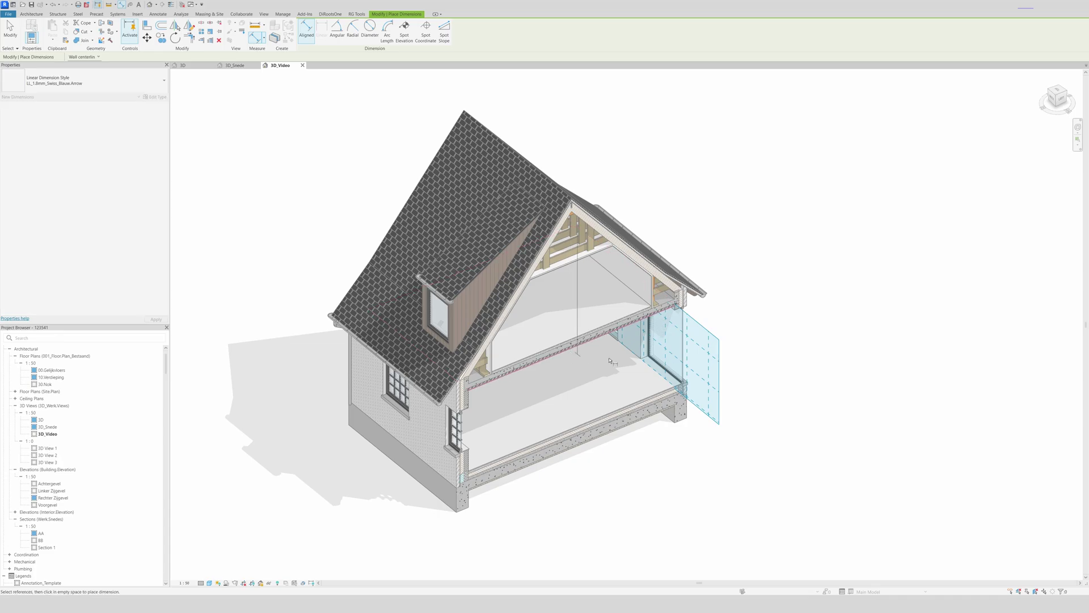
click(606, 415)
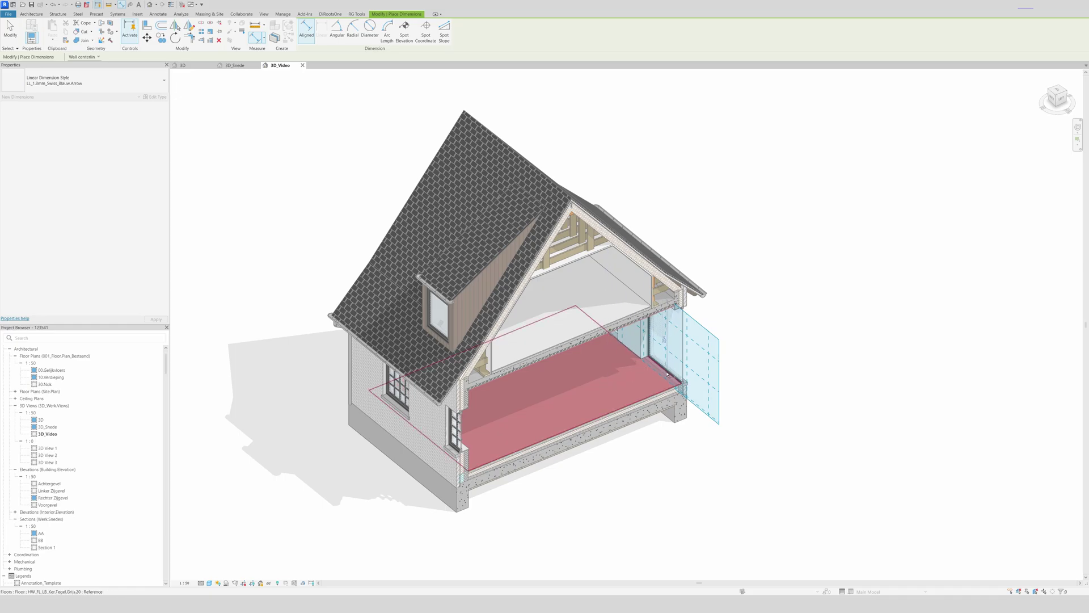
click(674, 356)
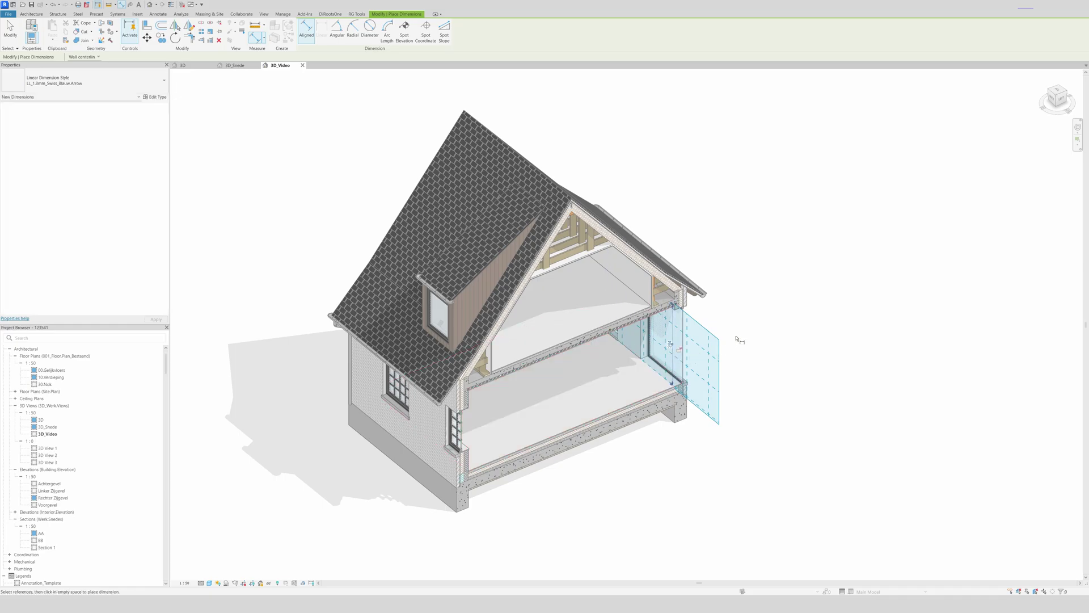
key(Escape)
key(Escape)
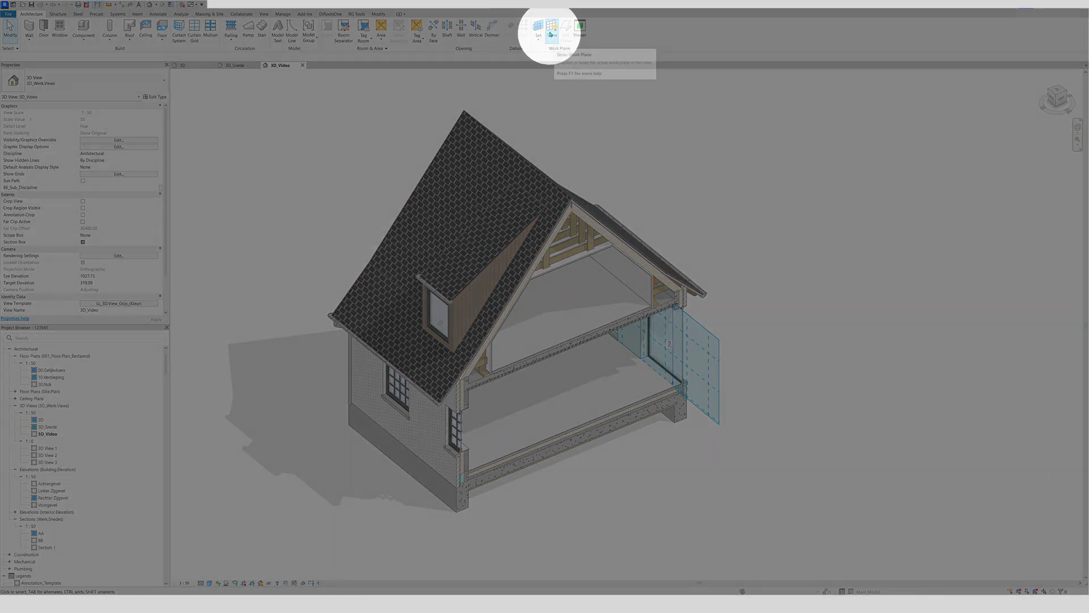
click(553, 38)
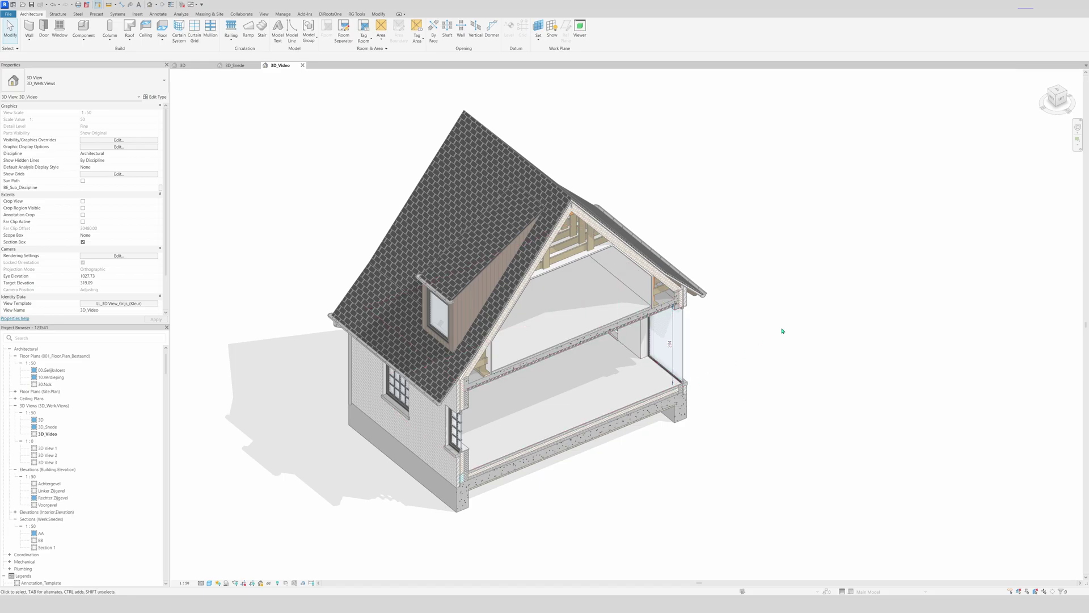
Step: Try an aligned dimension from the upper floor surface near the eaves, and remove it
key(d)
key(i)
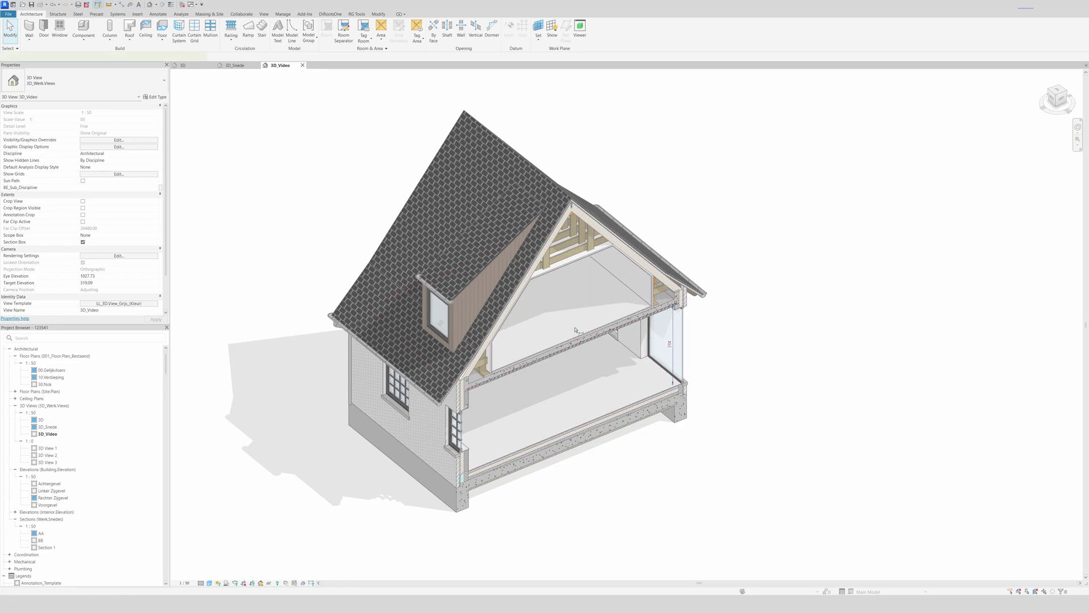
scroll(590, 328, up, 3)
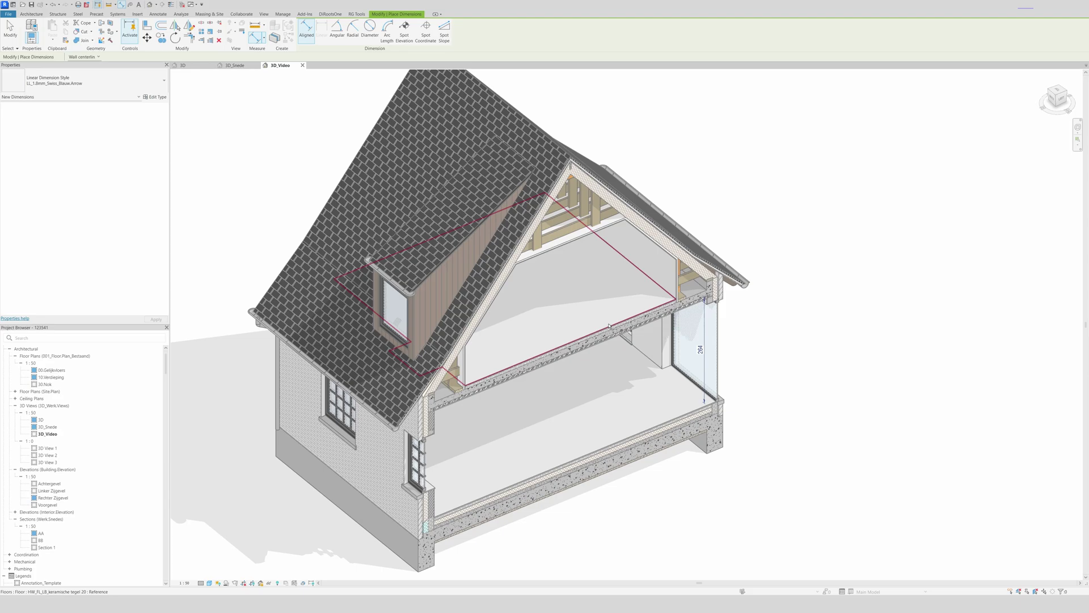
click(609, 327)
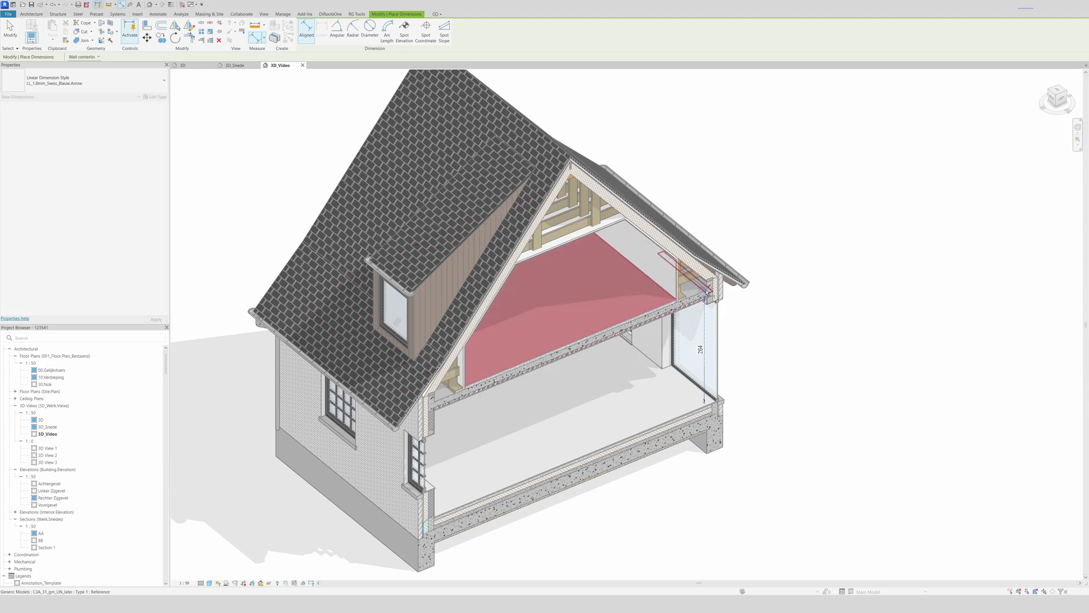
click(709, 321)
key(Escape)
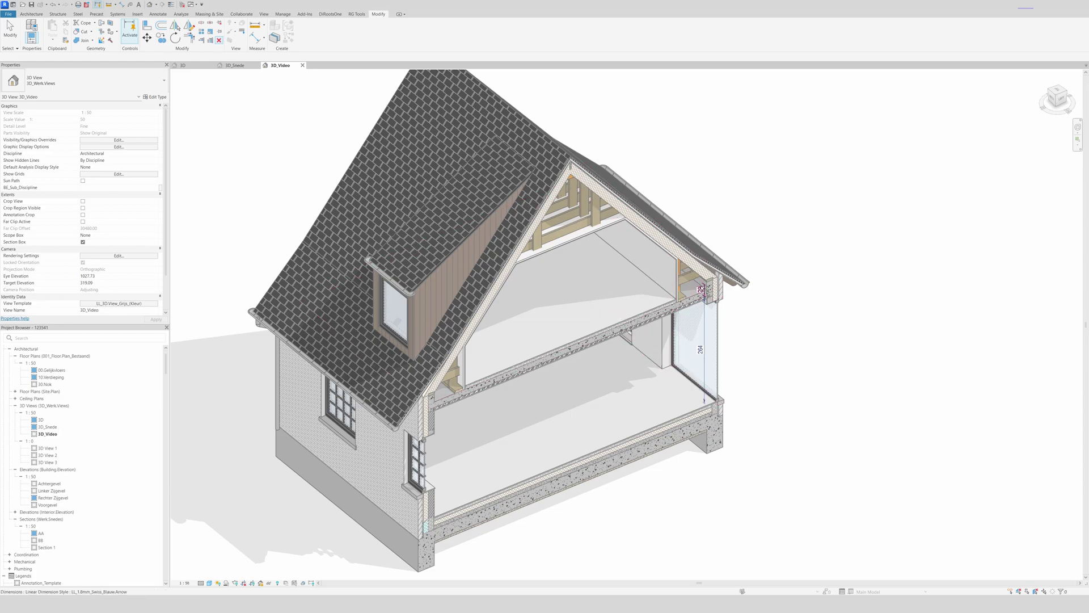
click(702, 290)
key(Escape)
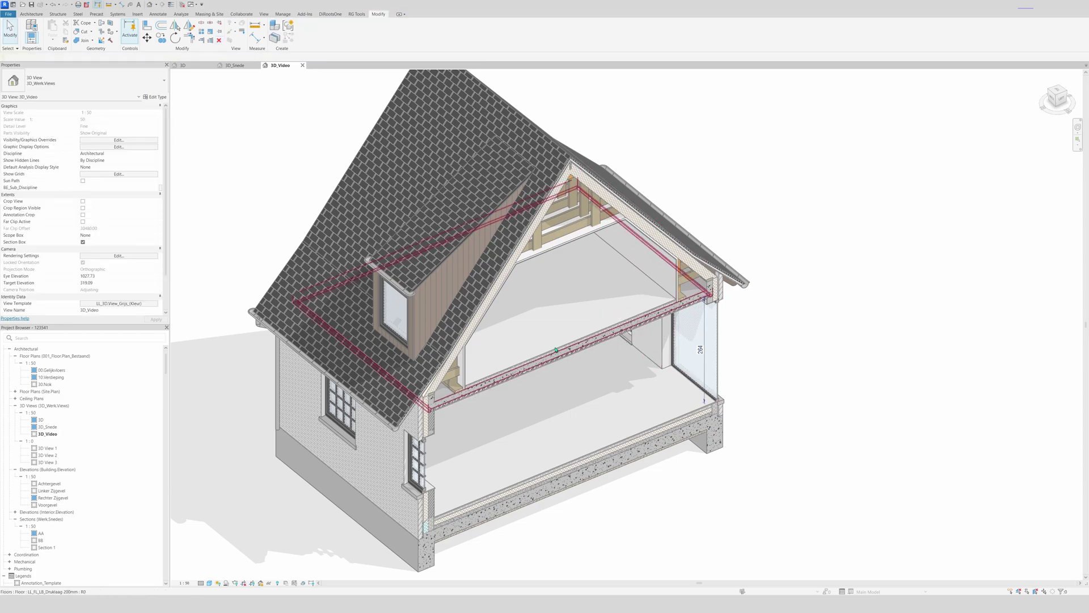
scroll(612, 373, down, 2)
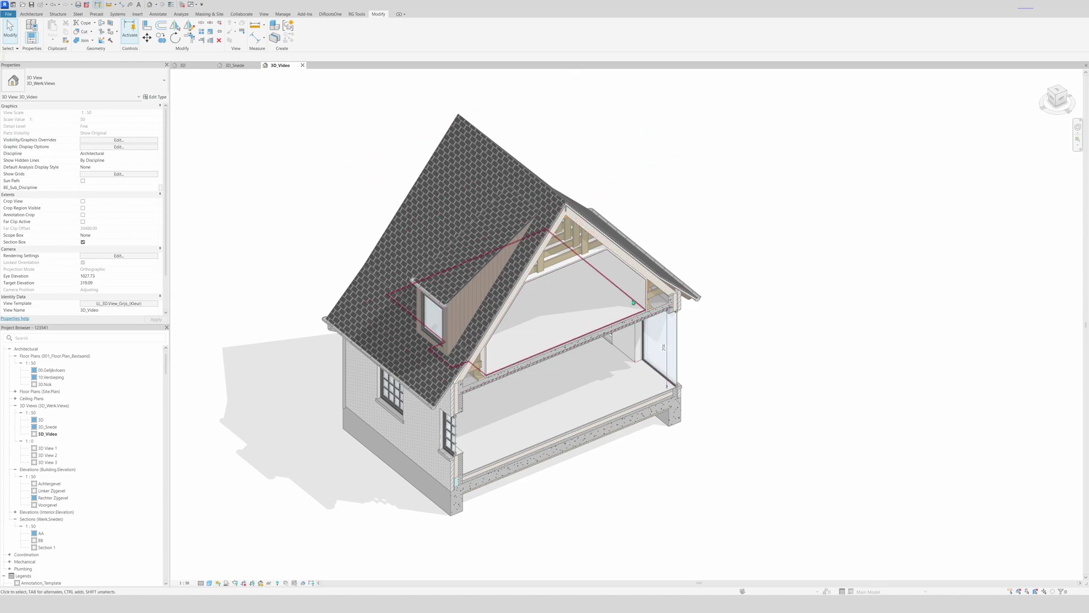
Step: Try to dimension the attic room's height between its ceiling and the upper floor
key(d)
key(i)
click(592, 261)
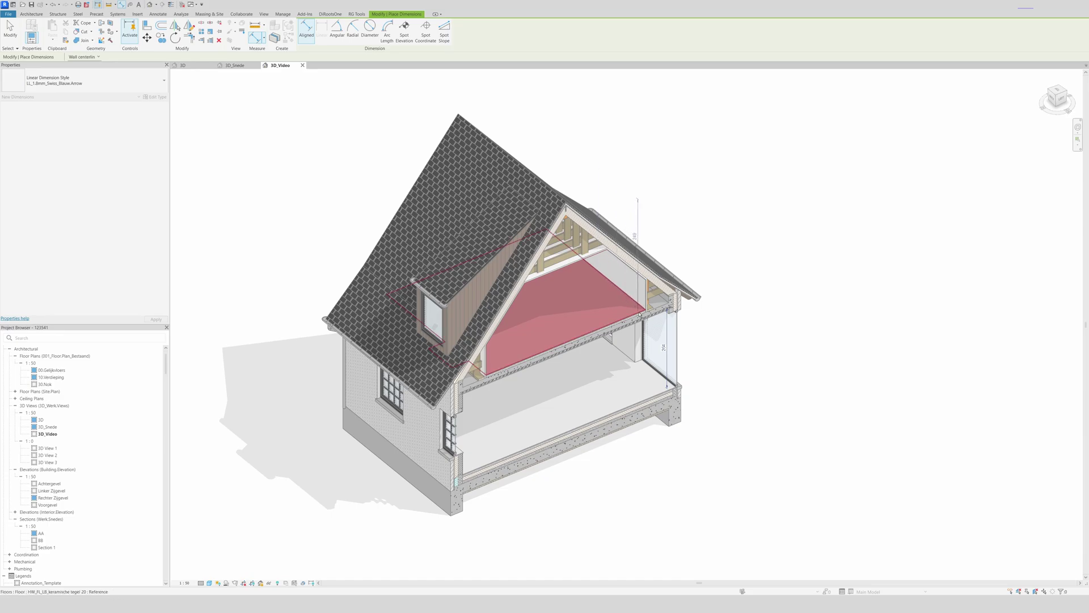
click(641, 305)
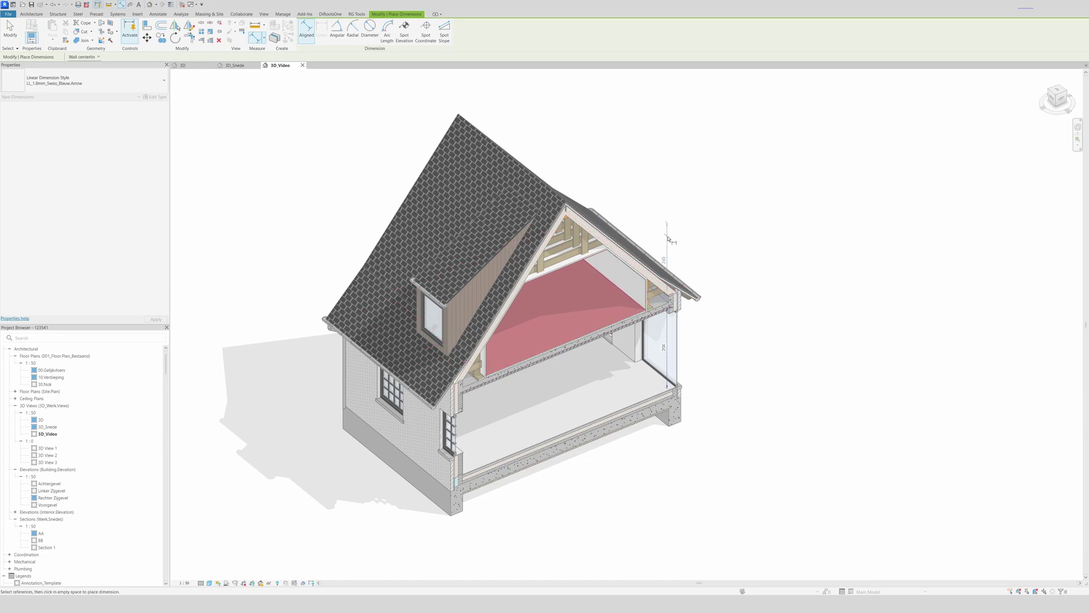
key(Escape)
key(Escape)
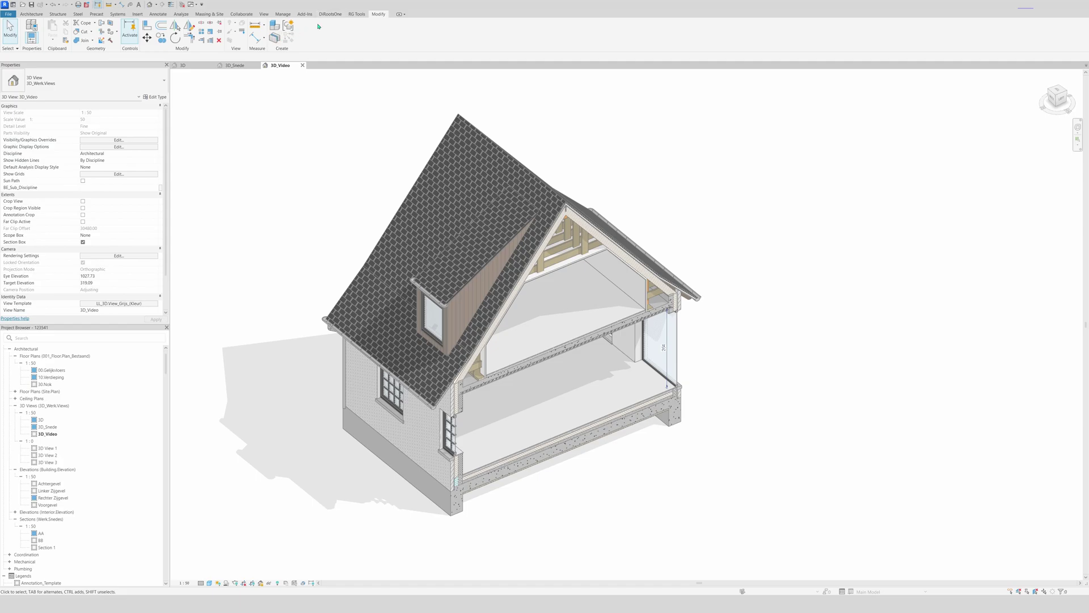
Step: Show the work plane and set it to the attic room's low side wall face
click(31, 14)
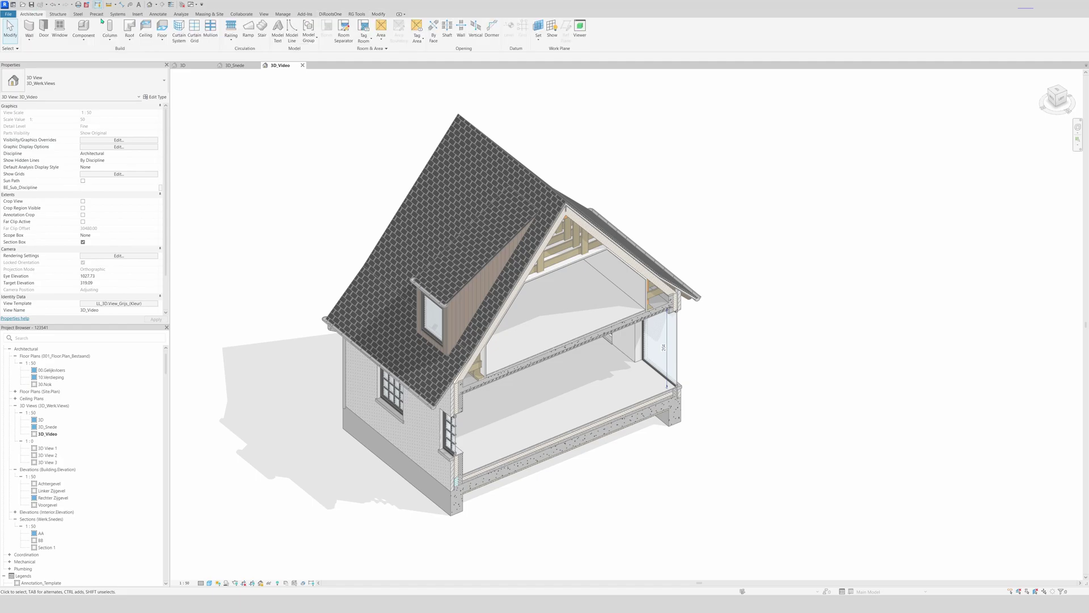
click(553, 29)
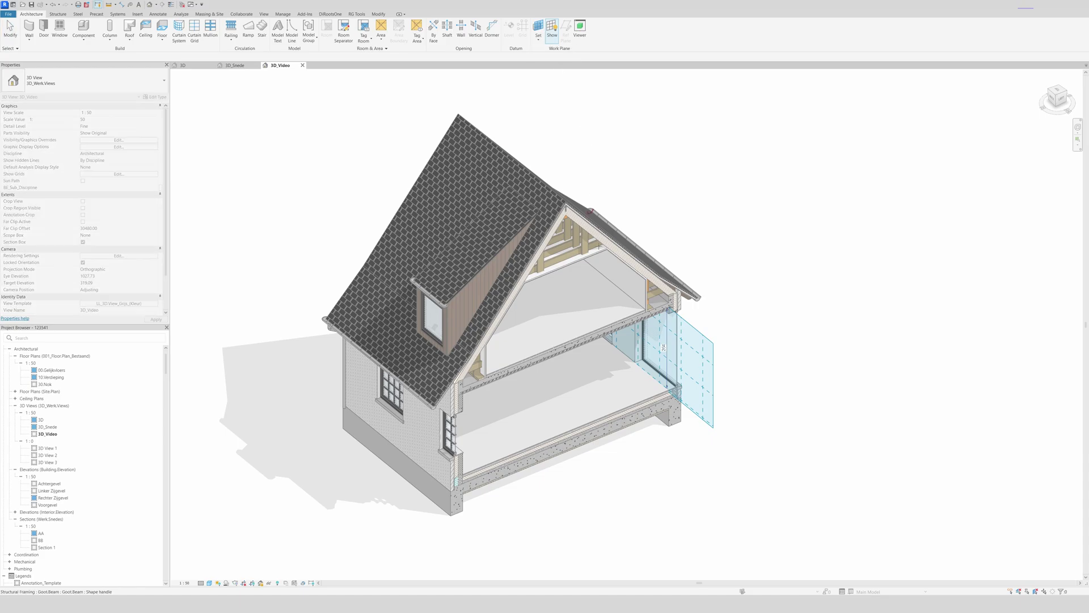
click(645, 299)
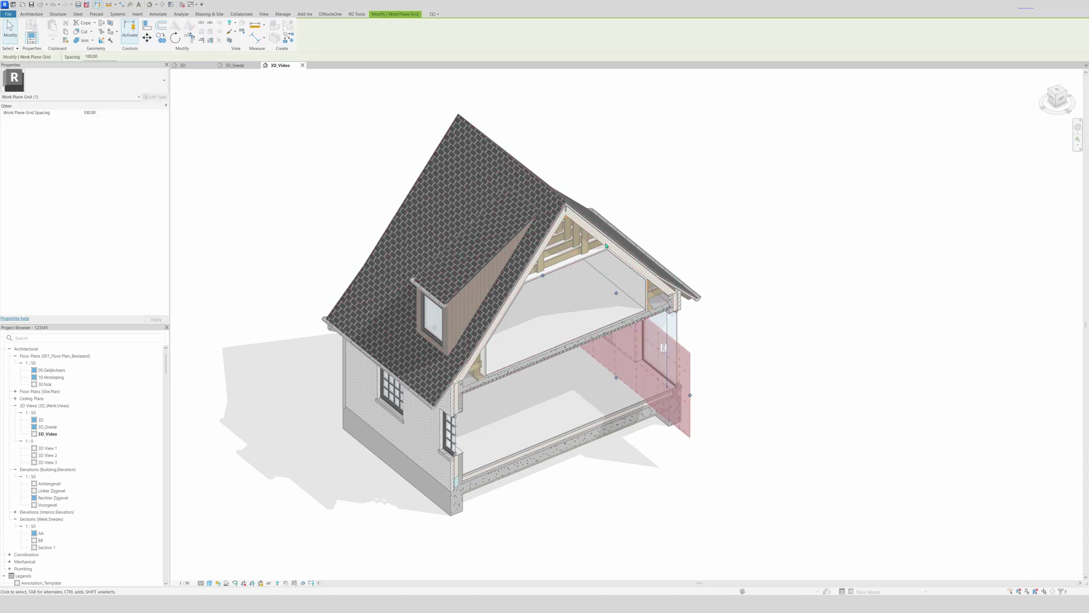
key(Escape)
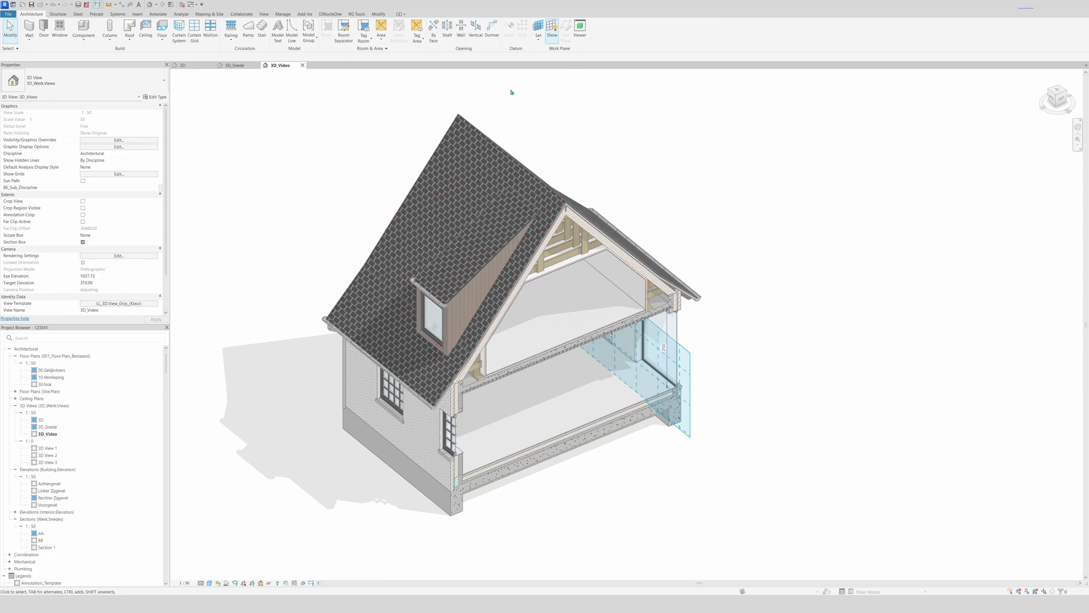
Step: Dimension the height of the attic room's low side wall above the upper floor
key(d)
key(i)
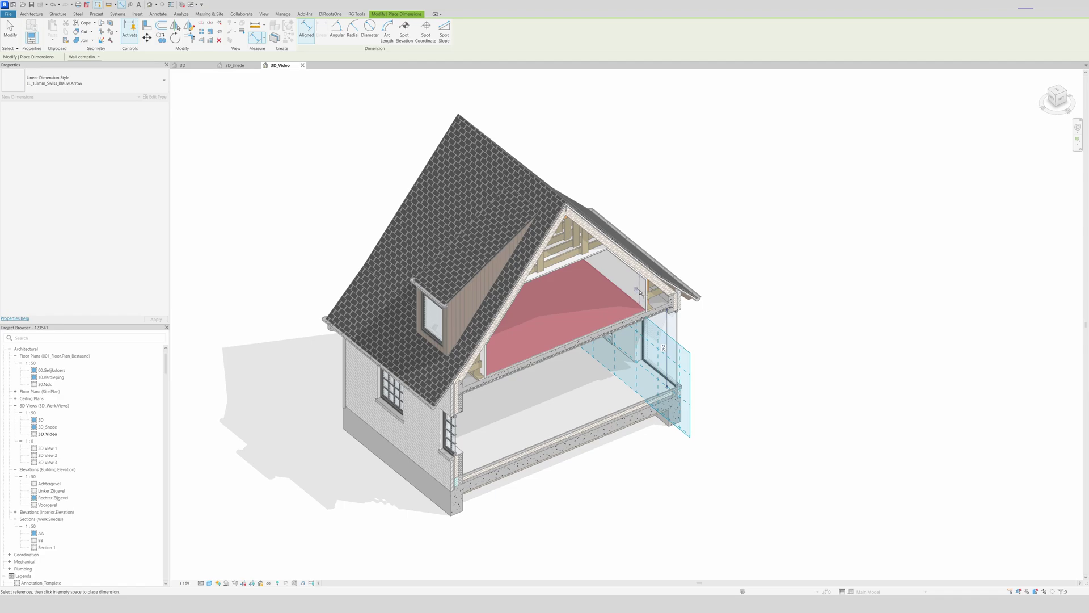
click(673, 311)
key(Escape)
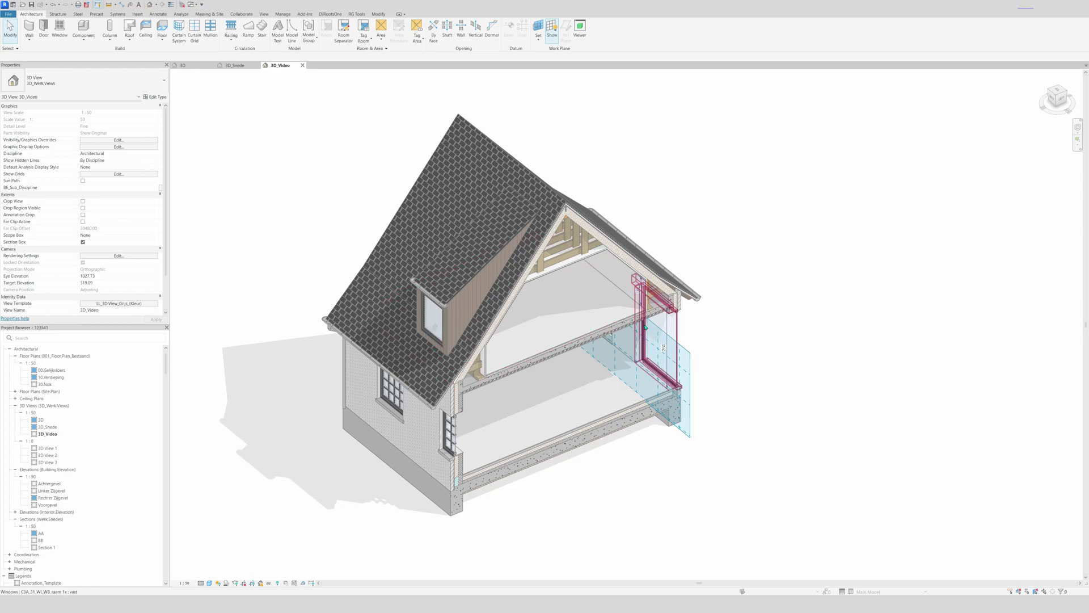
Step: Set the work plane to the ground floor surface using the Pick a plane option
click(543, 35)
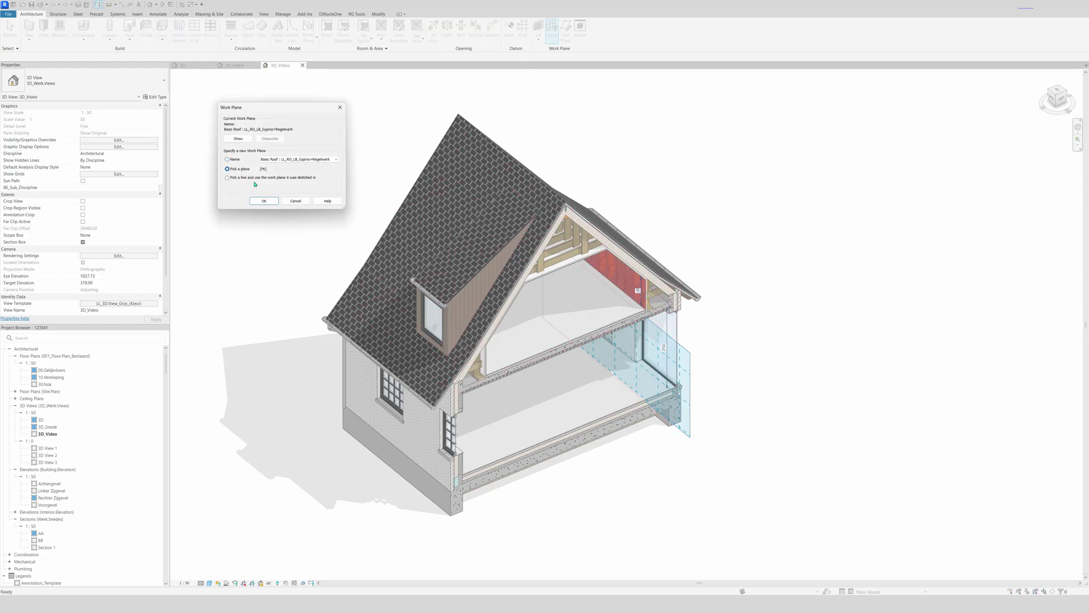
click(264, 201)
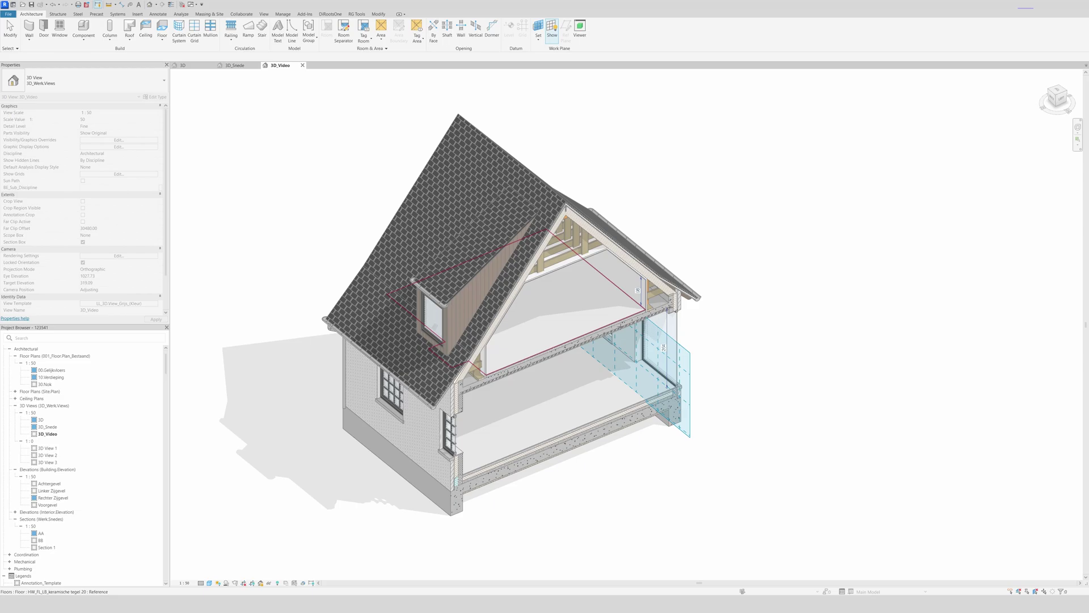
click(574, 426)
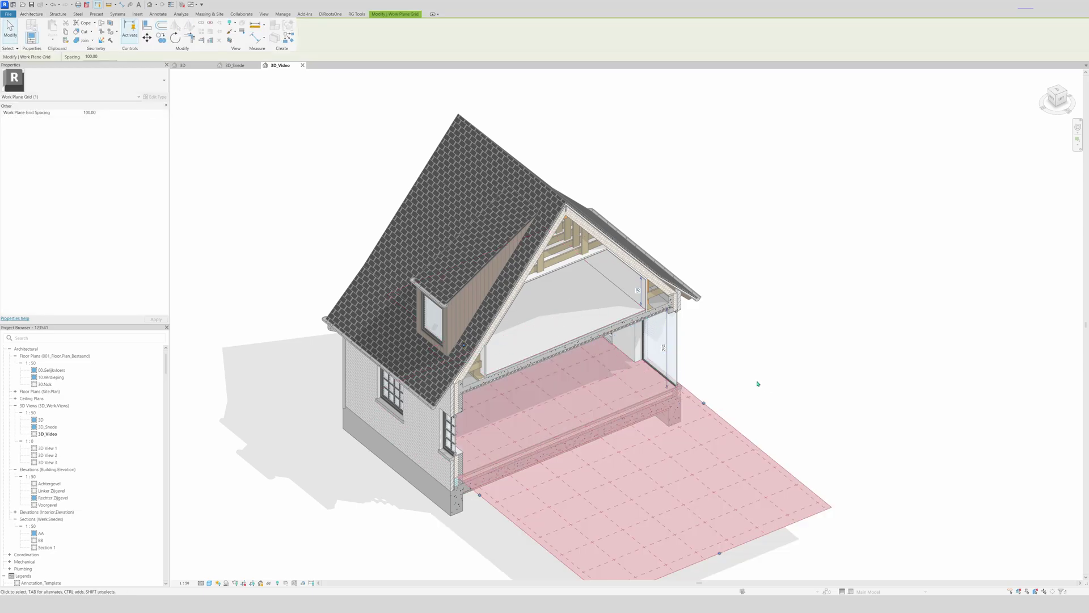
key(Escape)
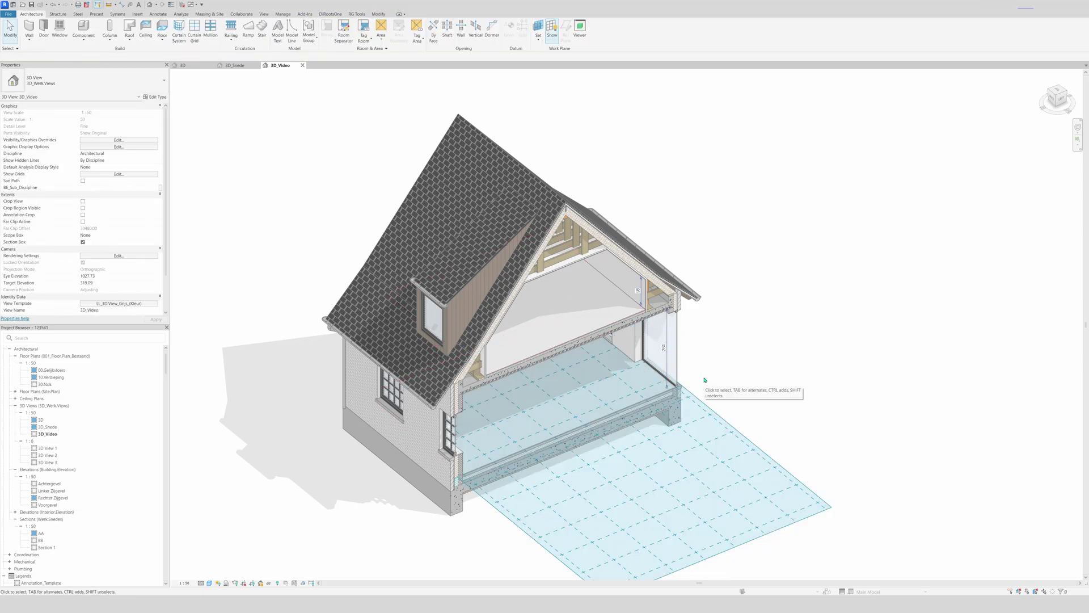
Step: Dimension the ground floor room's width between its opposite inner wall faces, placing the dimension along the floor's cut edge
key(d)
key(i)
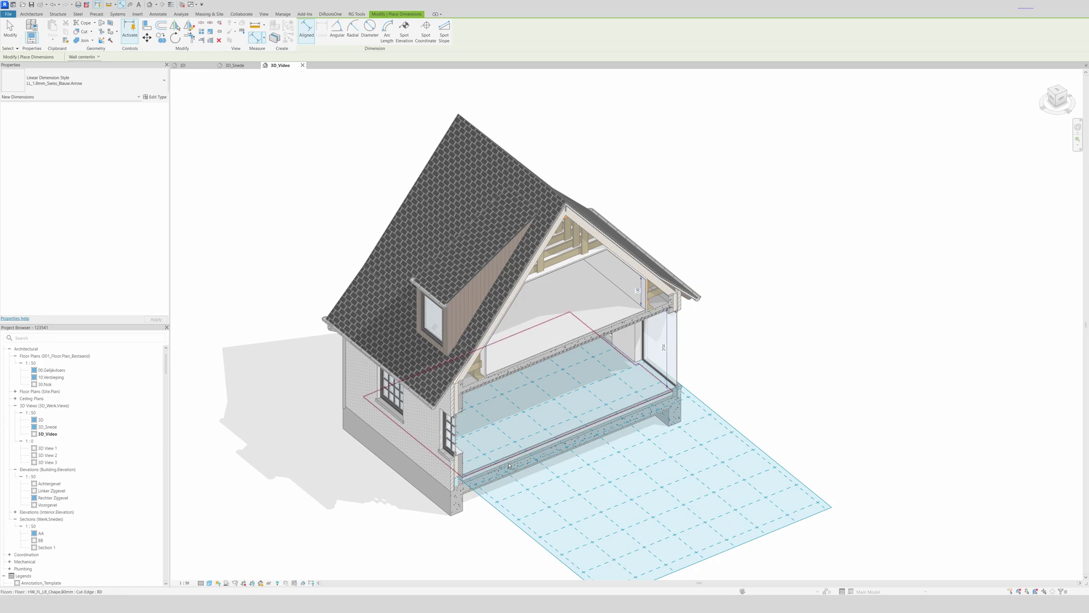
click(595, 386)
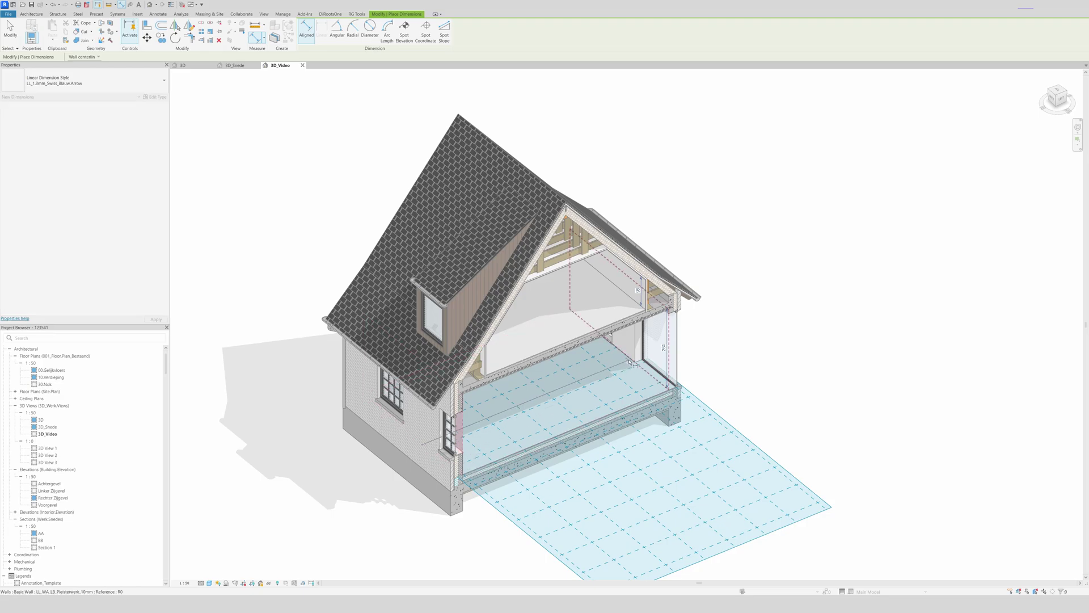
click(636, 356)
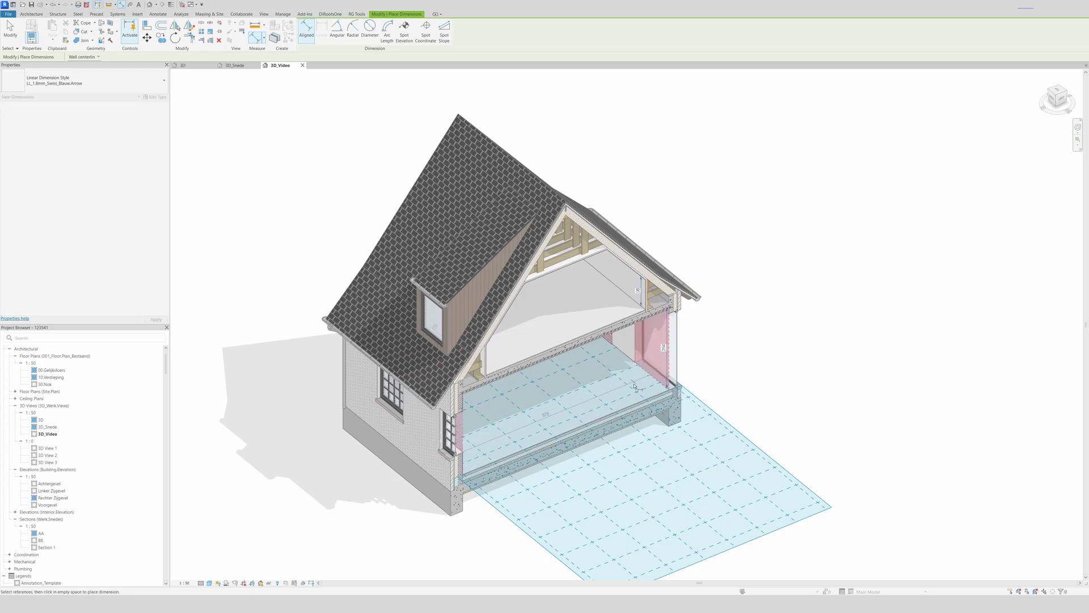
scroll(662, 391, up, 5)
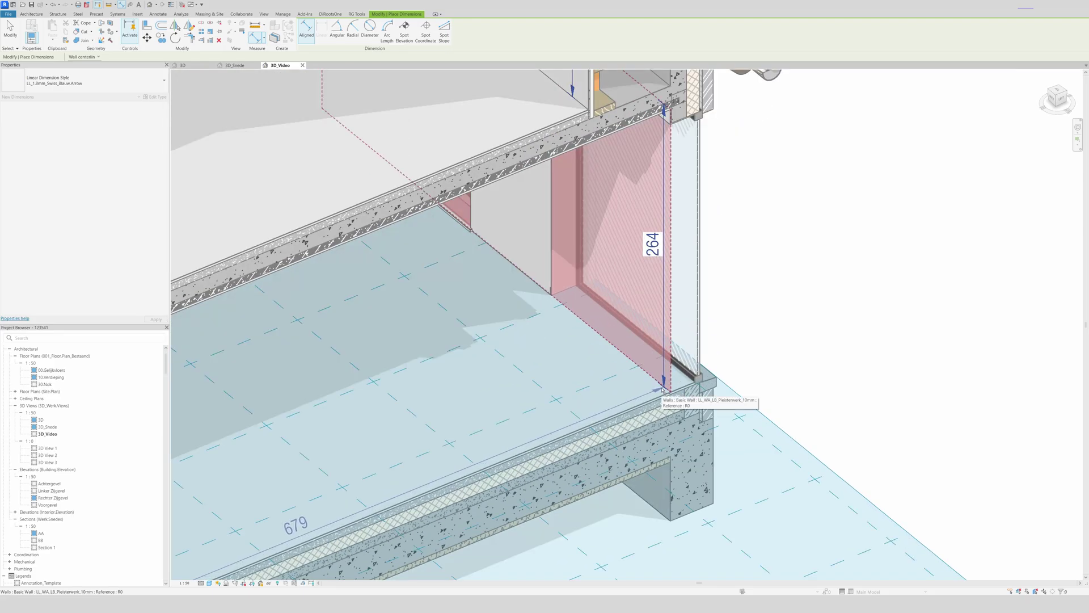
click(651, 393)
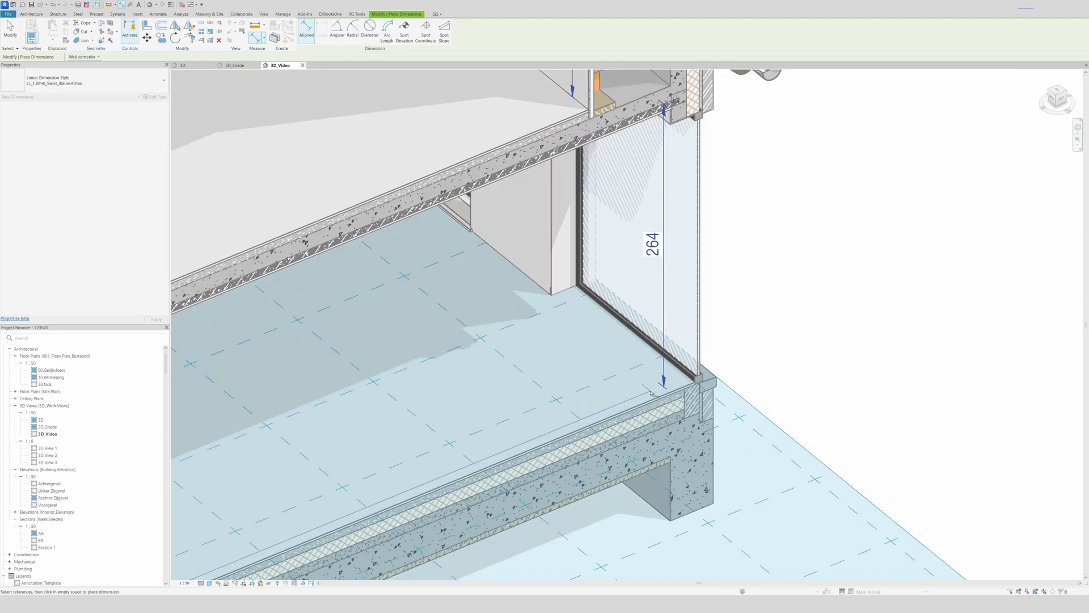
click(649, 395)
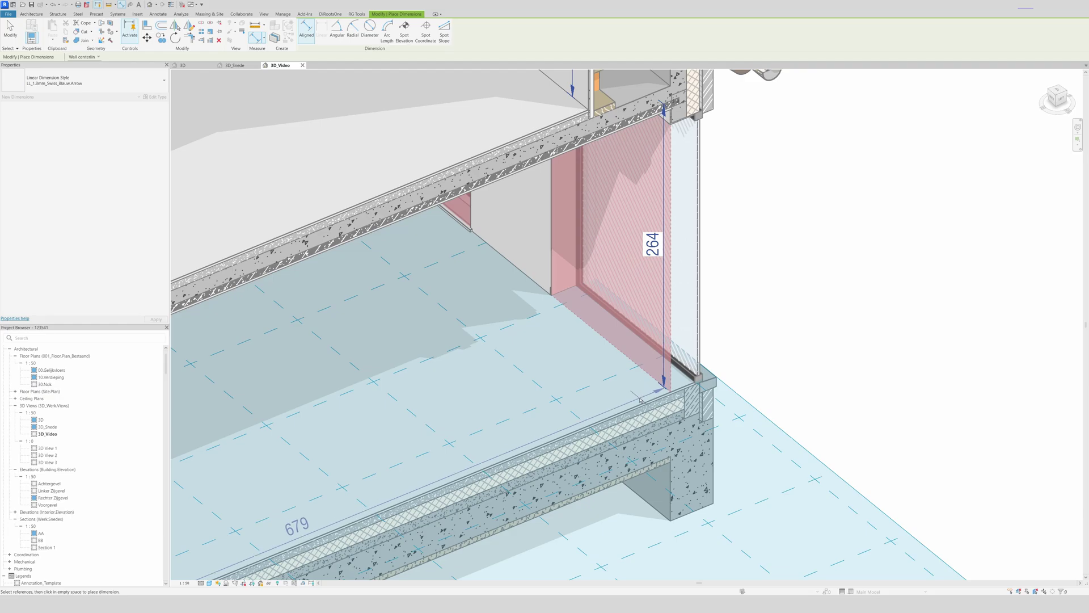
click(640, 399)
scroll(640, 399, down, 5)
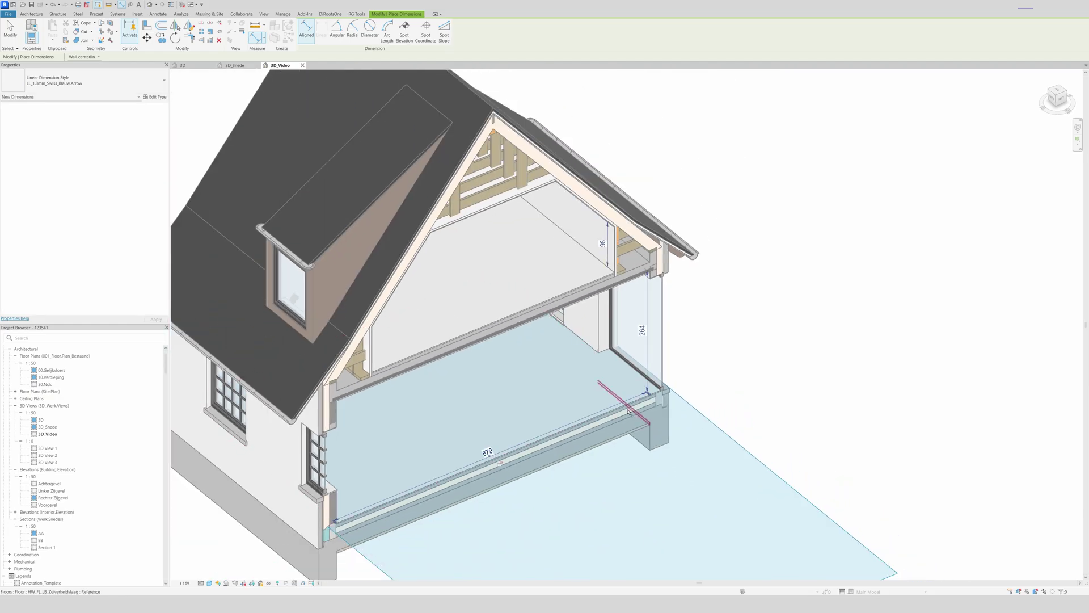
key(Escape)
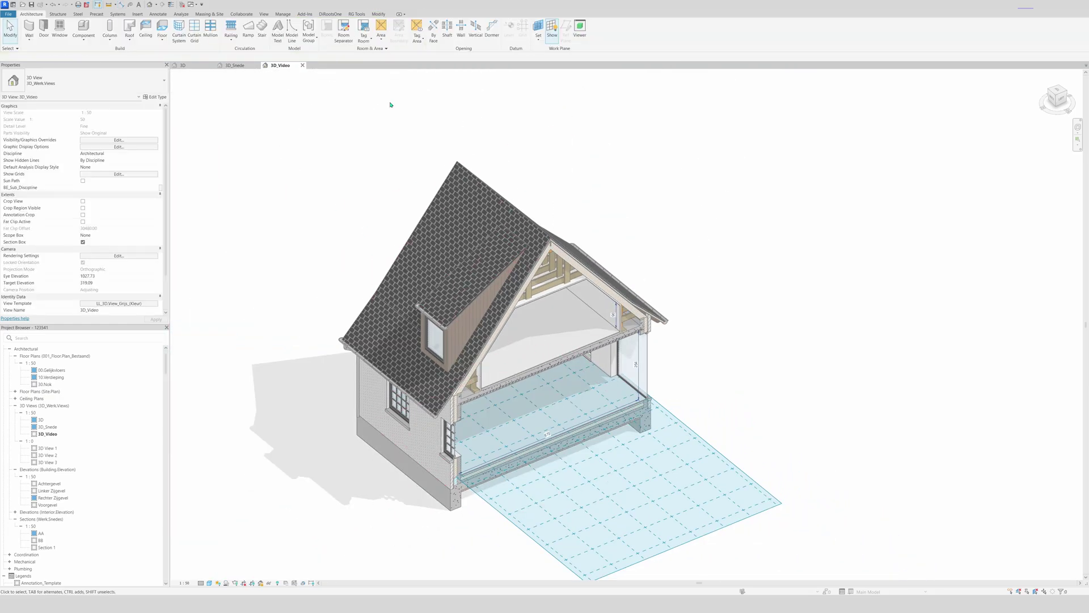
Step: Set the work plane to the attic room's floor surface using the Pick a Plane option
click(538, 36)
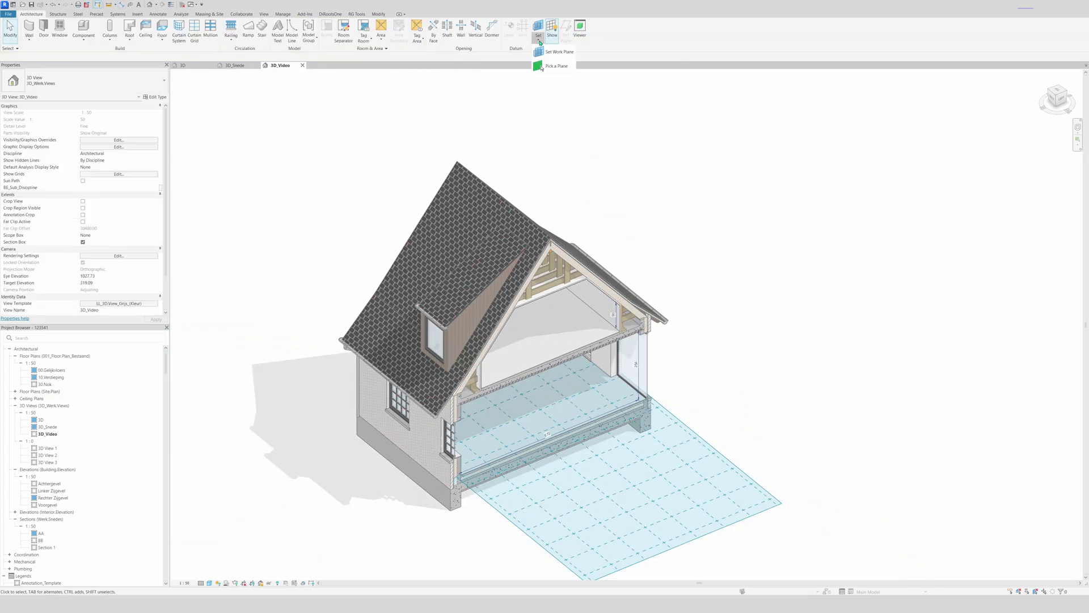
click(556, 66)
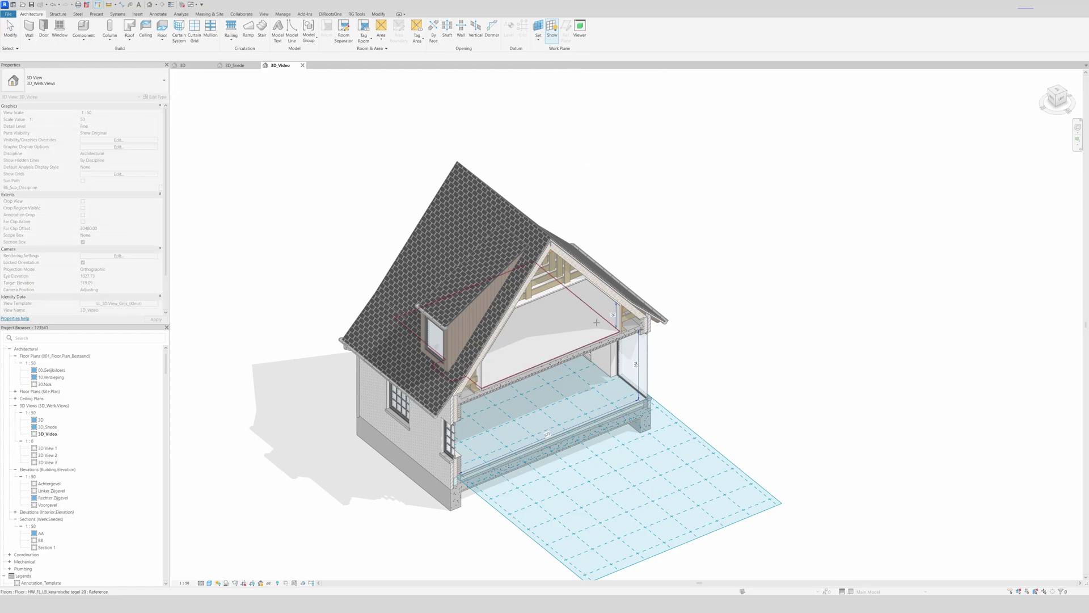
click(567, 349)
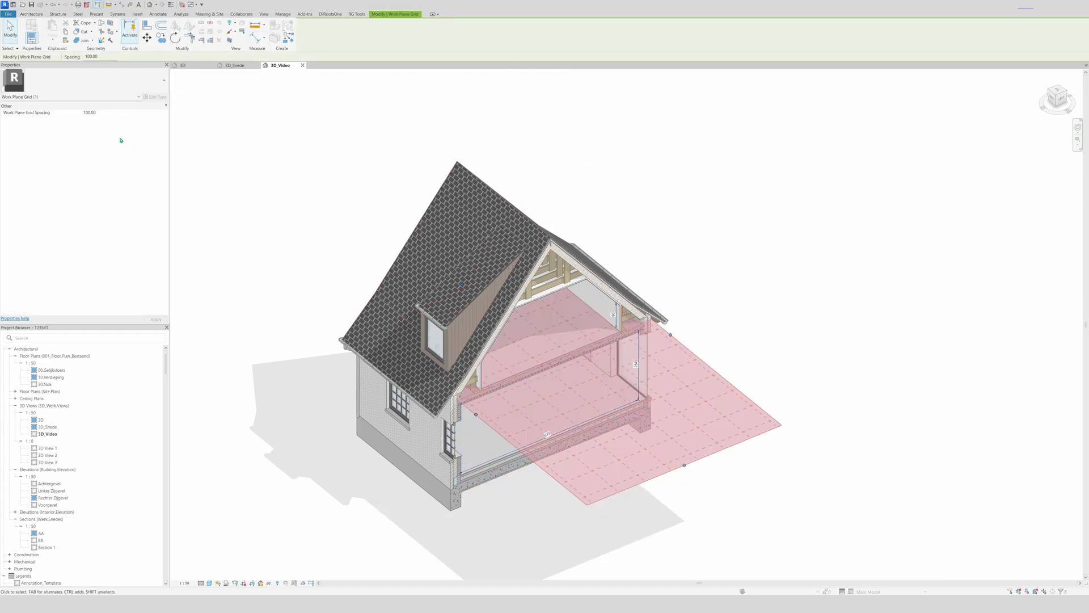
Step: Dimension the attic room's width between its two low side walls, placing the dimension along the upper floor's cut edge
key(d)
key(i)
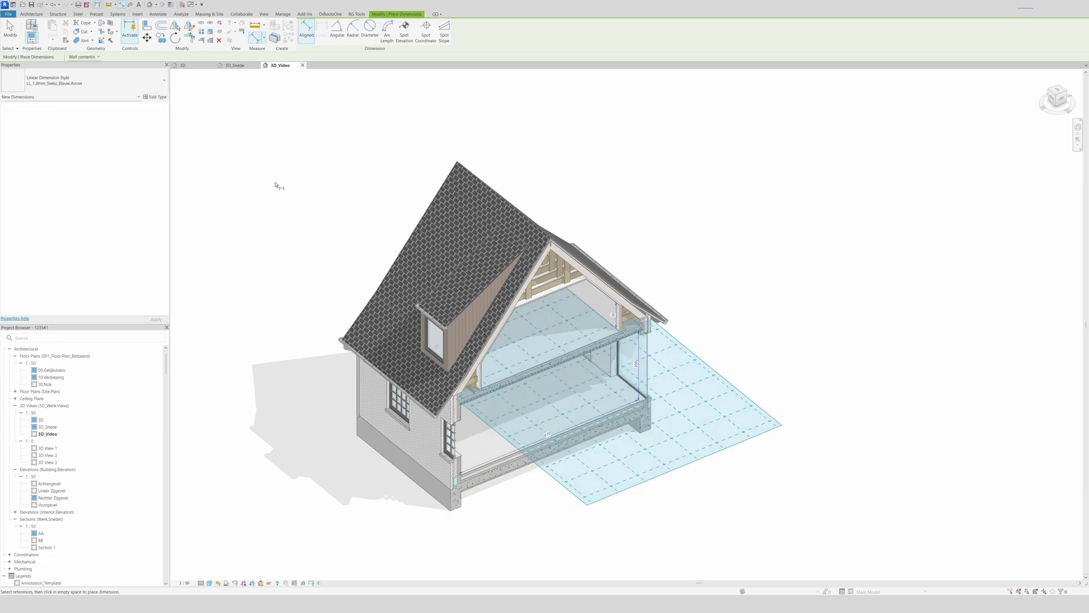
scroll(624, 317, up, 2)
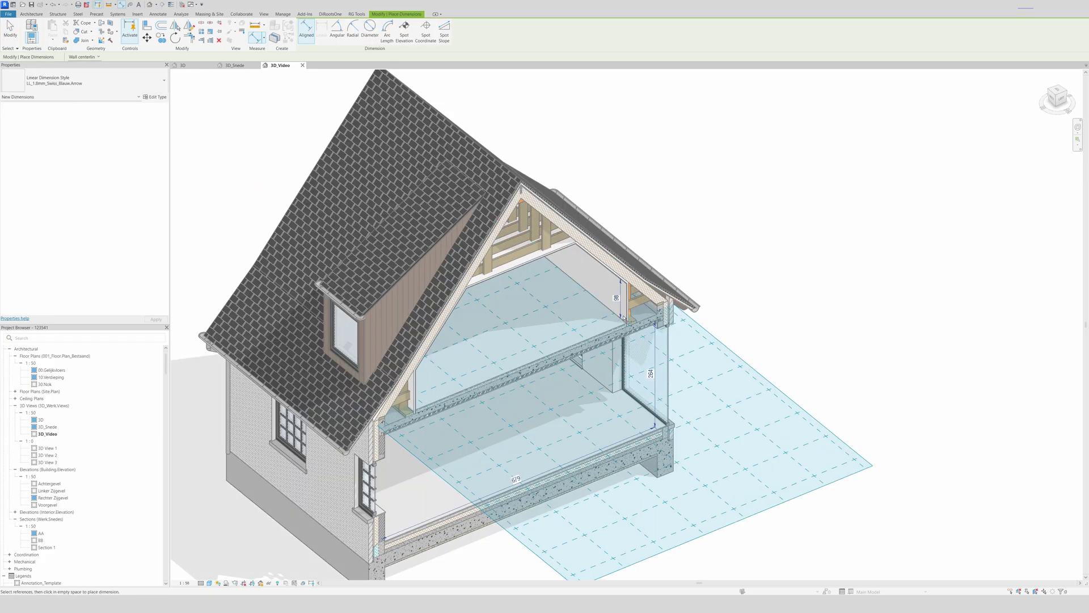
click(627, 313)
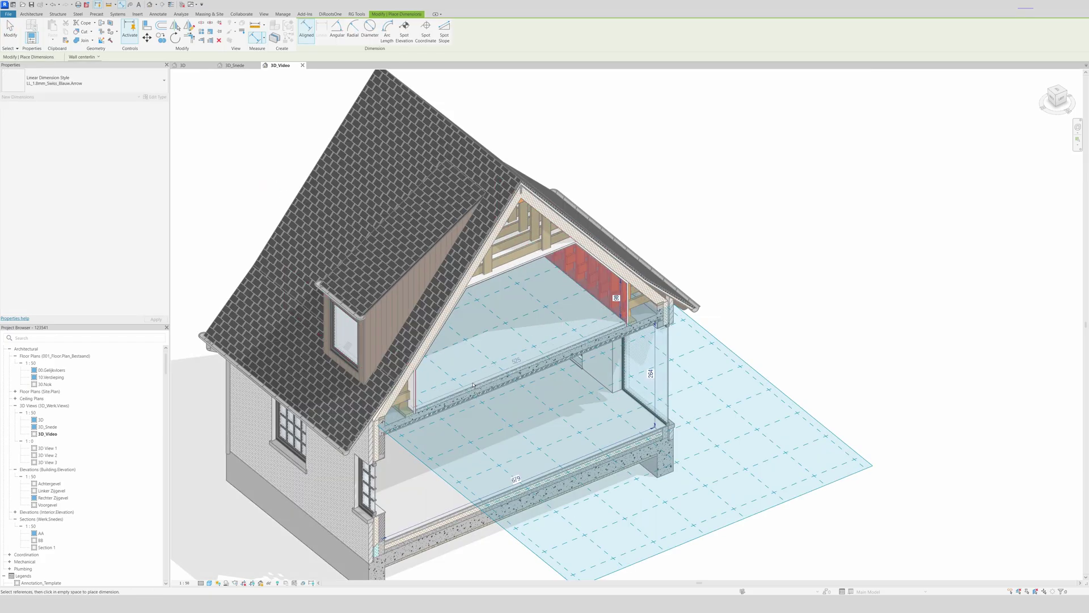
scroll(591, 332, up, 2)
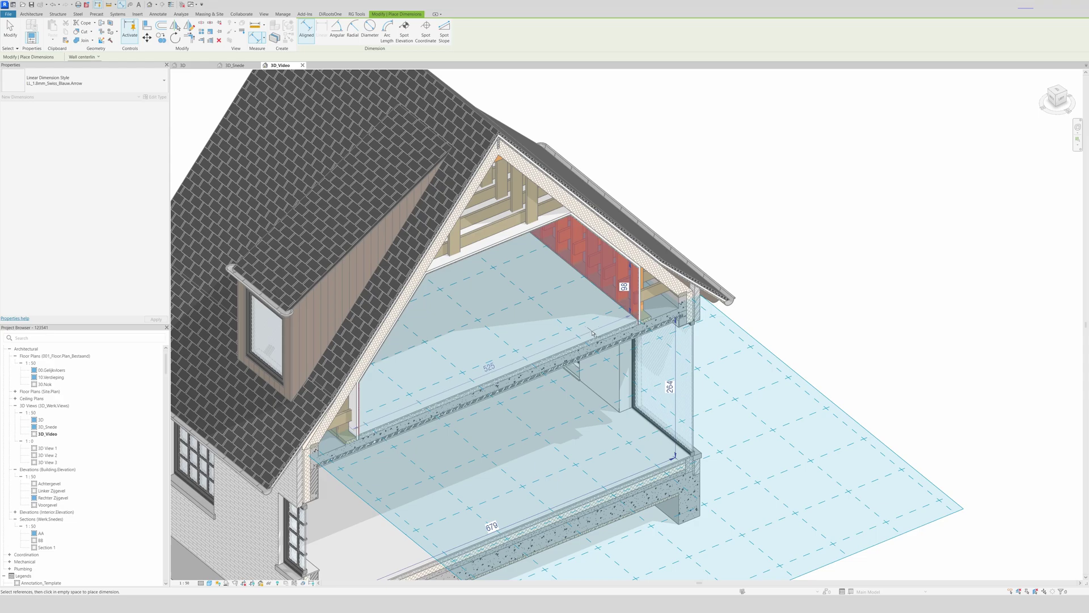
click(591, 332)
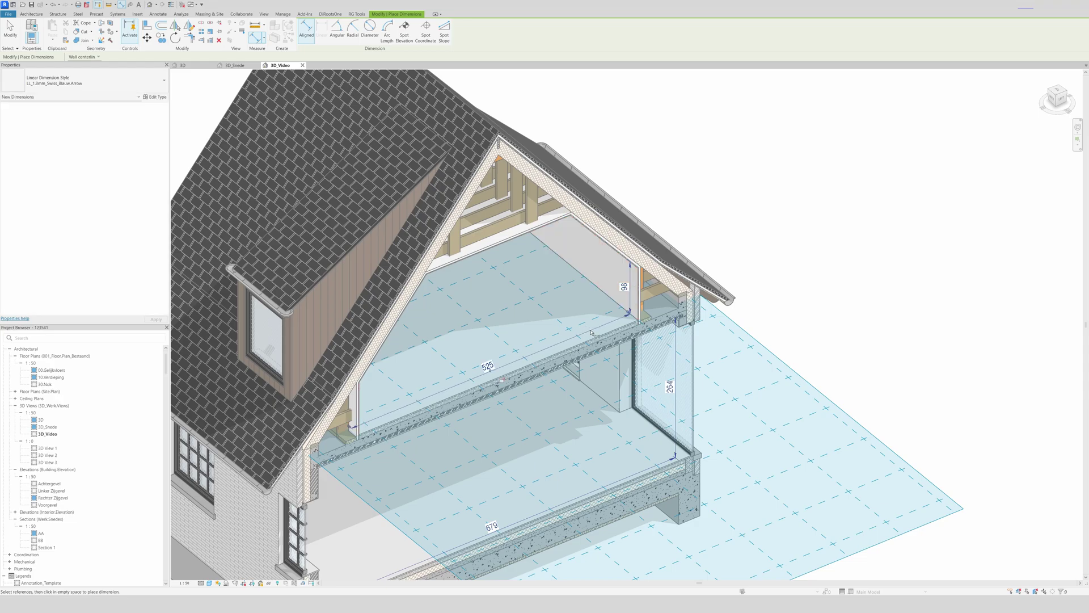
scroll(608, 362, down, 3)
key(Escape)
key(Escape)
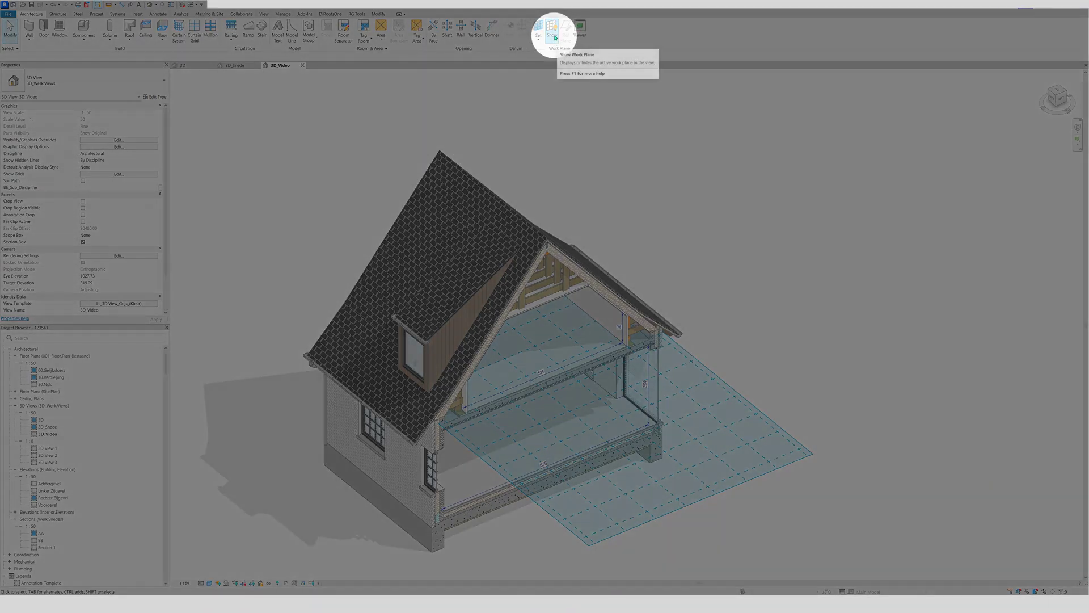
Step: Hide the work plane in the 3D view
click(552, 29)
scroll(766, 389, down, 1)
scroll(573, 497, up, 4)
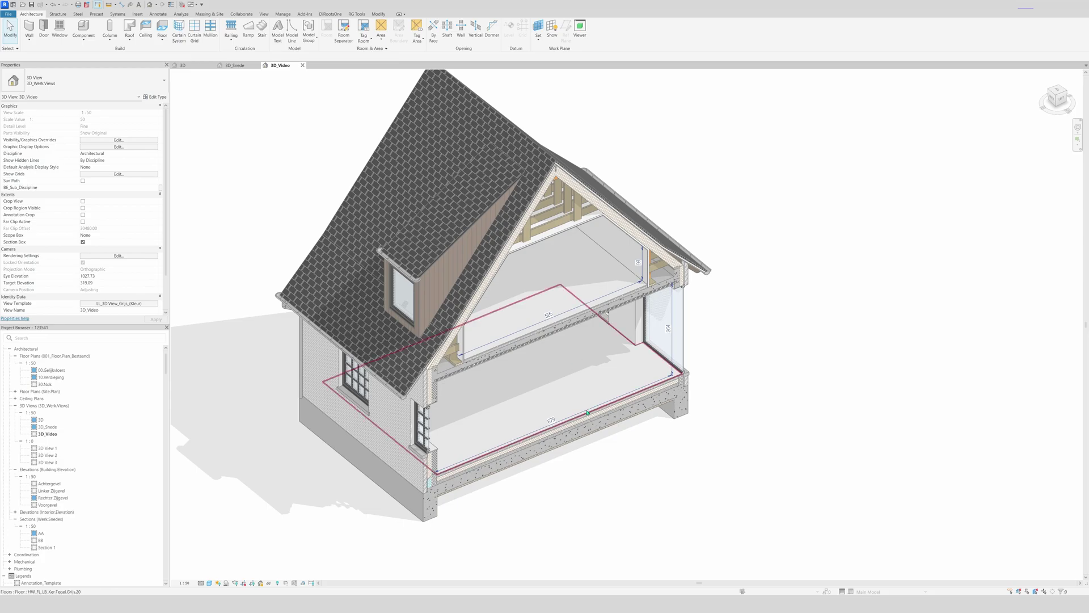
scroll(136, 50, down, 6)
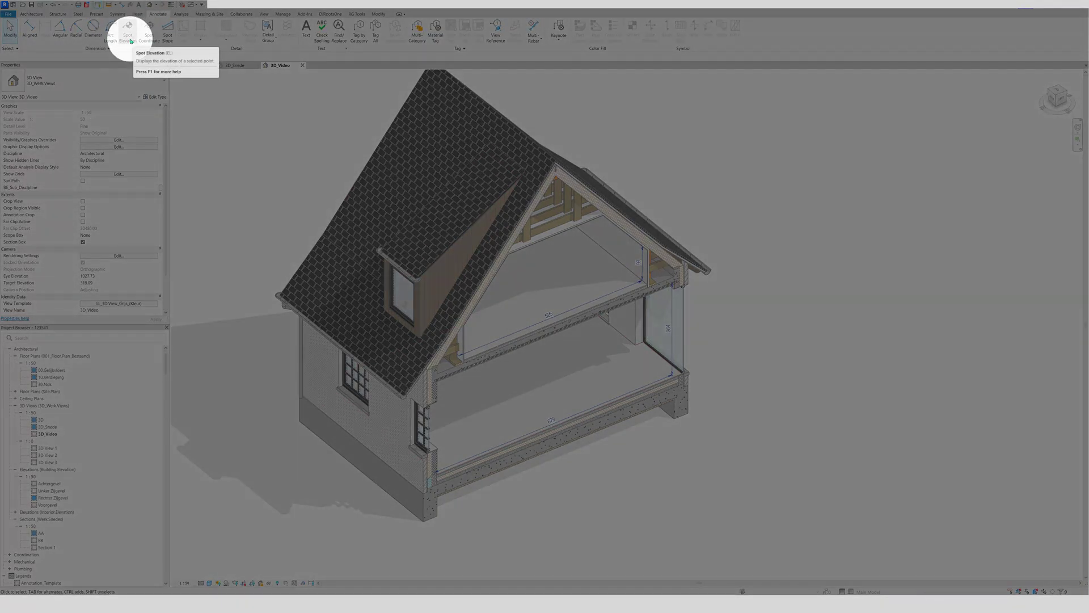
Step: Place a Driehoek_Boven_GV spot elevation without a leader on the ground floor surface
click(128, 32)
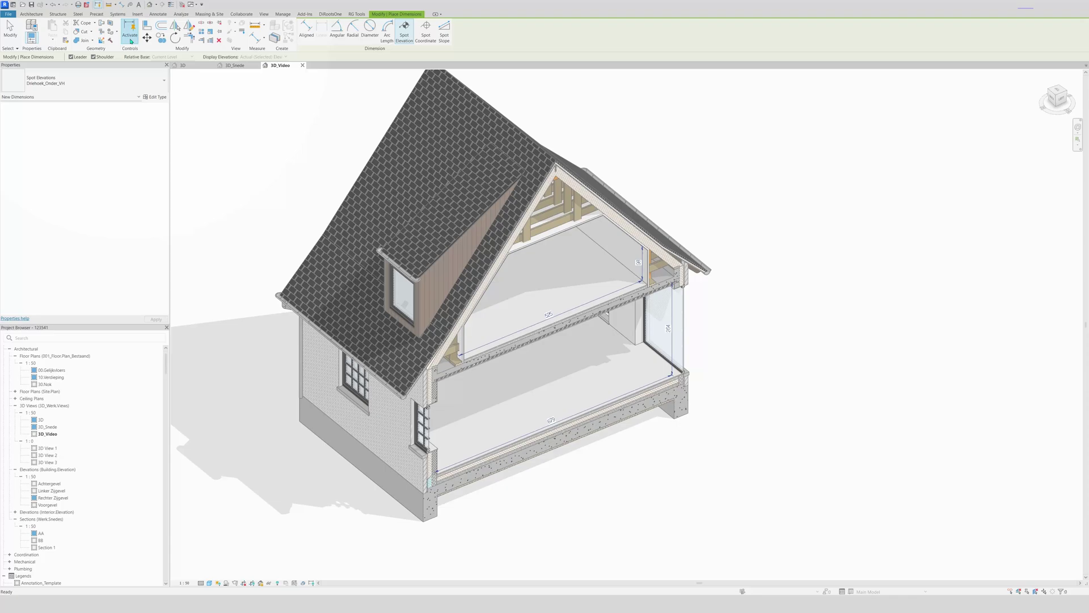
click(124, 81)
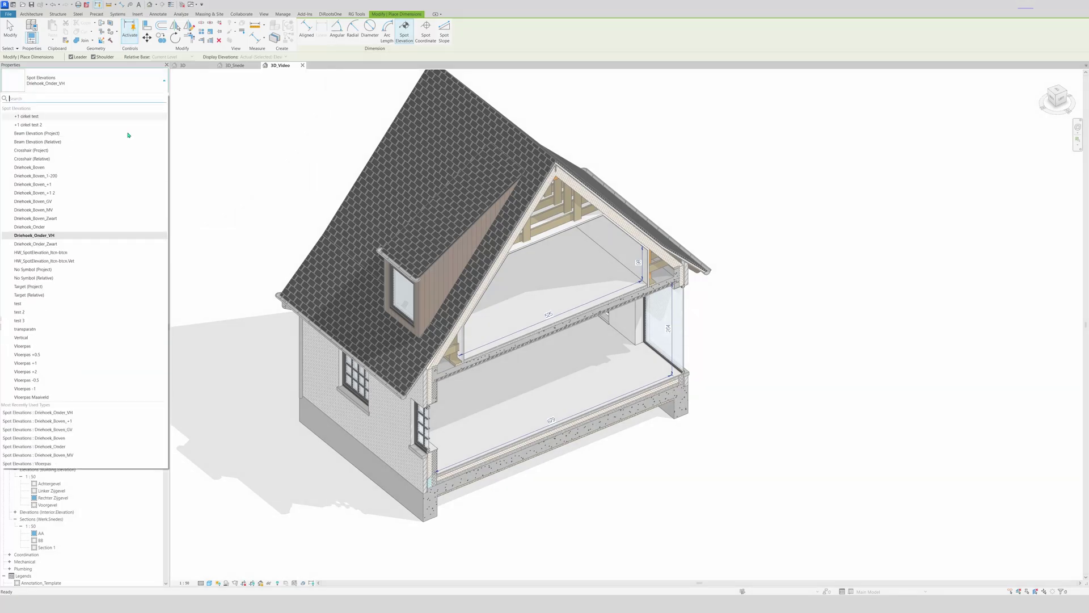
click(87, 202)
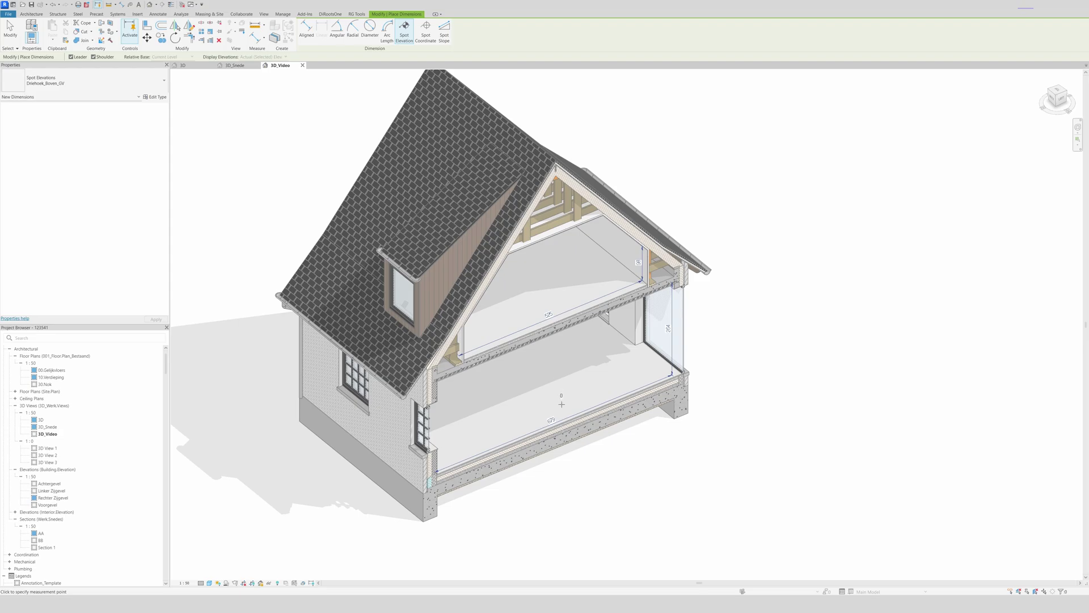
click(565, 410)
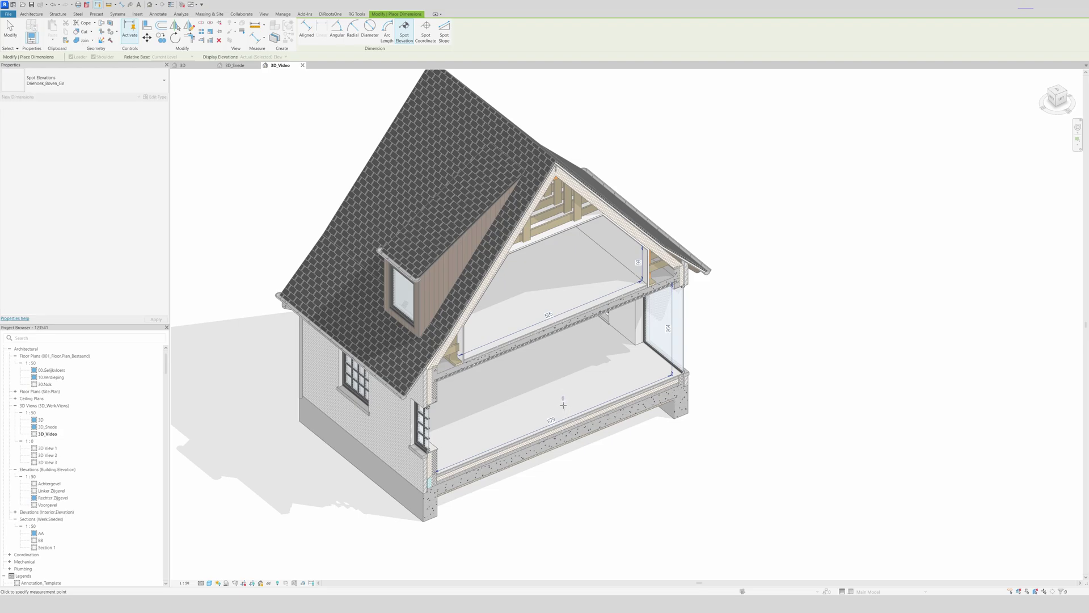
key(Escape)
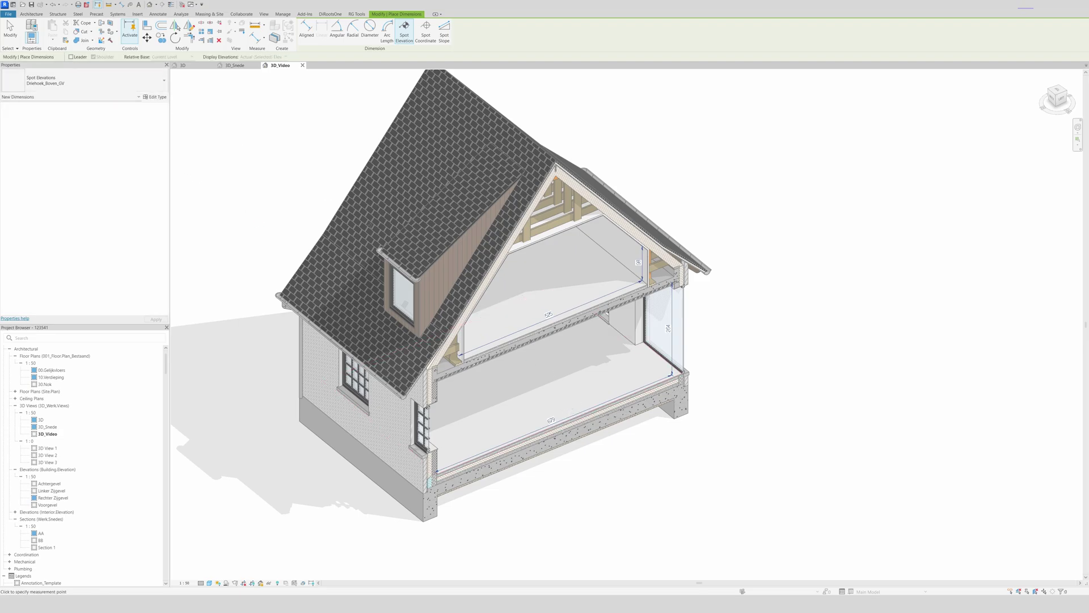
click(578, 403)
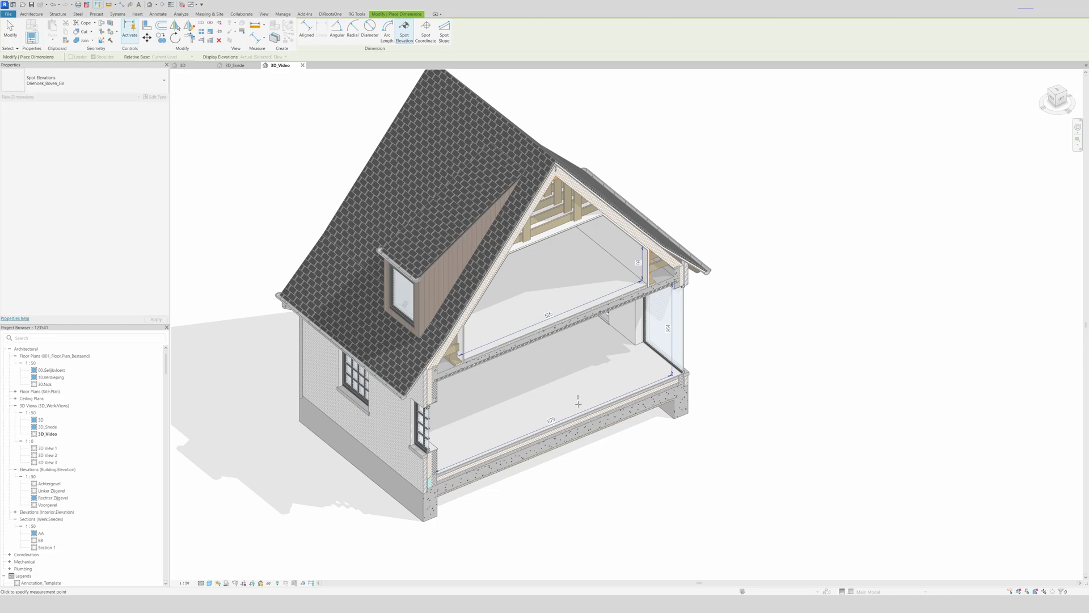
click(575, 396)
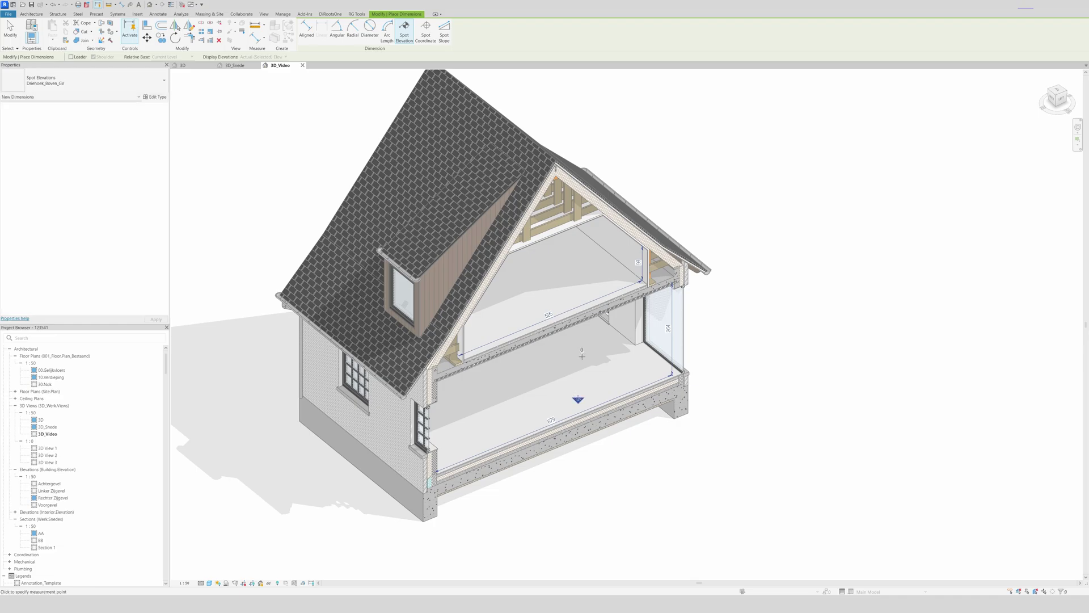
scroll(578, 397, up, 5)
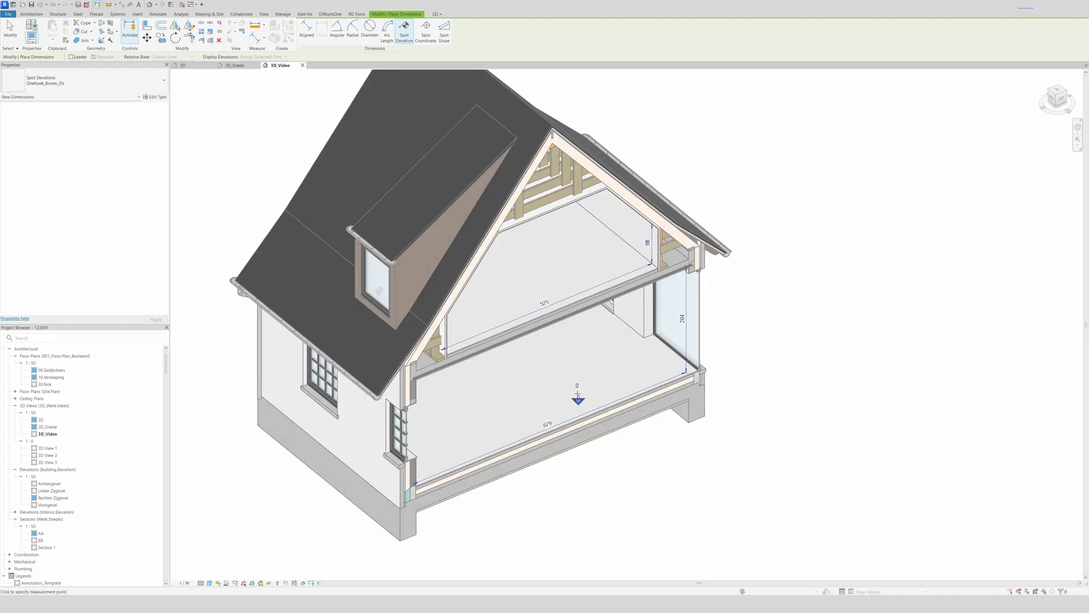
Step: Move the ground floor spot elevation's value text above its triangle symbol
key(Escape)
key(Escape)
click(580, 401)
scroll(578, 402, up, 3)
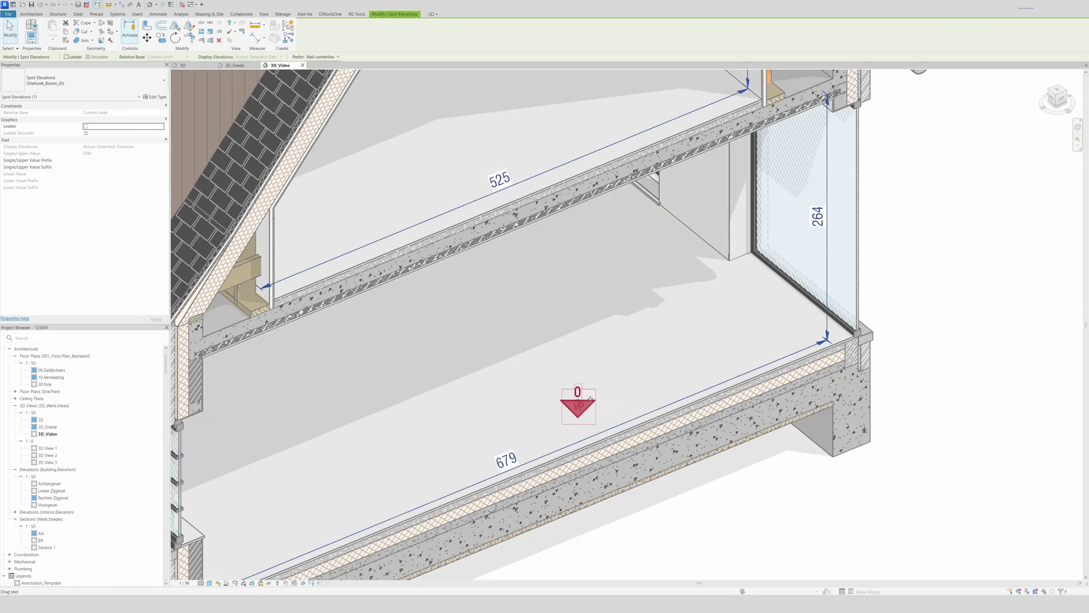
key(Escape)
scroll(608, 409, down, 4)
scroll(609, 410, down, 3)
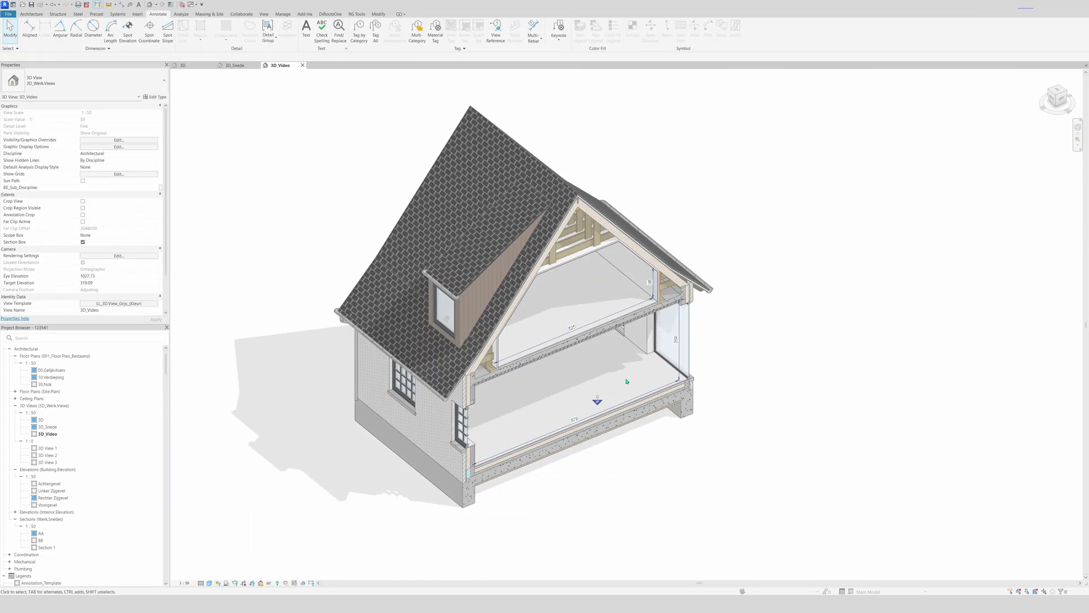
Step: Place a Driehoek_Boven_+1 spot elevation without a leader on the attic room's floor
click(121, 38)
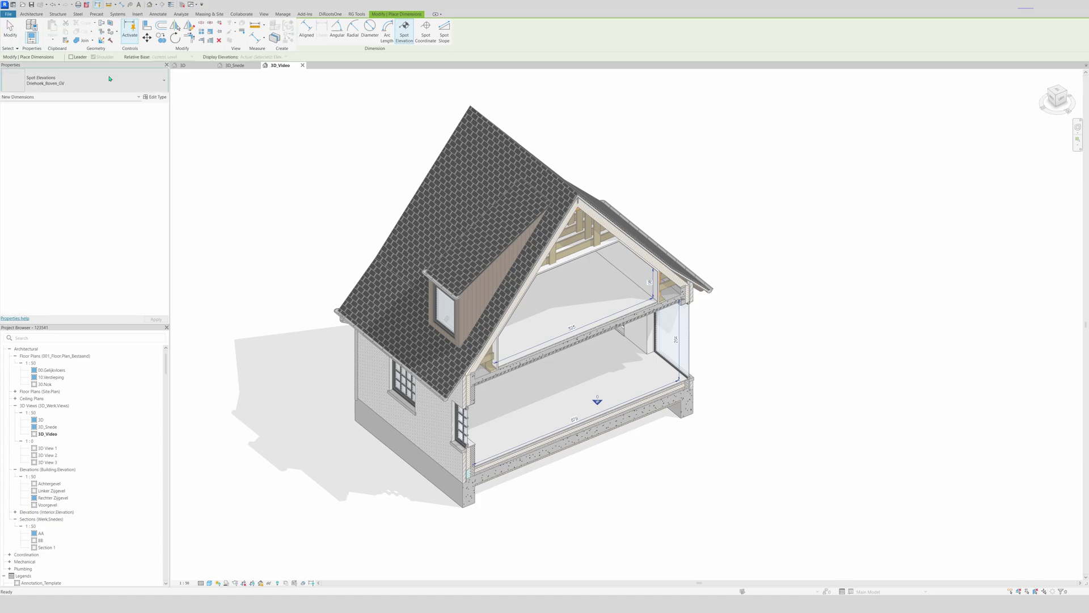
click(91, 80)
click(57, 184)
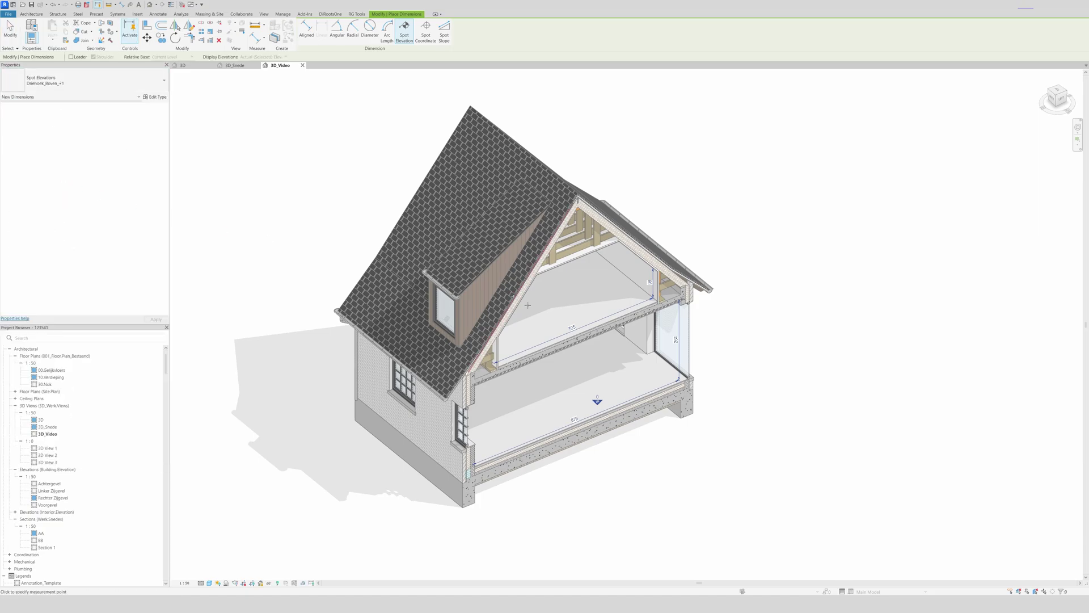
scroll(589, 314, up, 4)
click(590, 314)
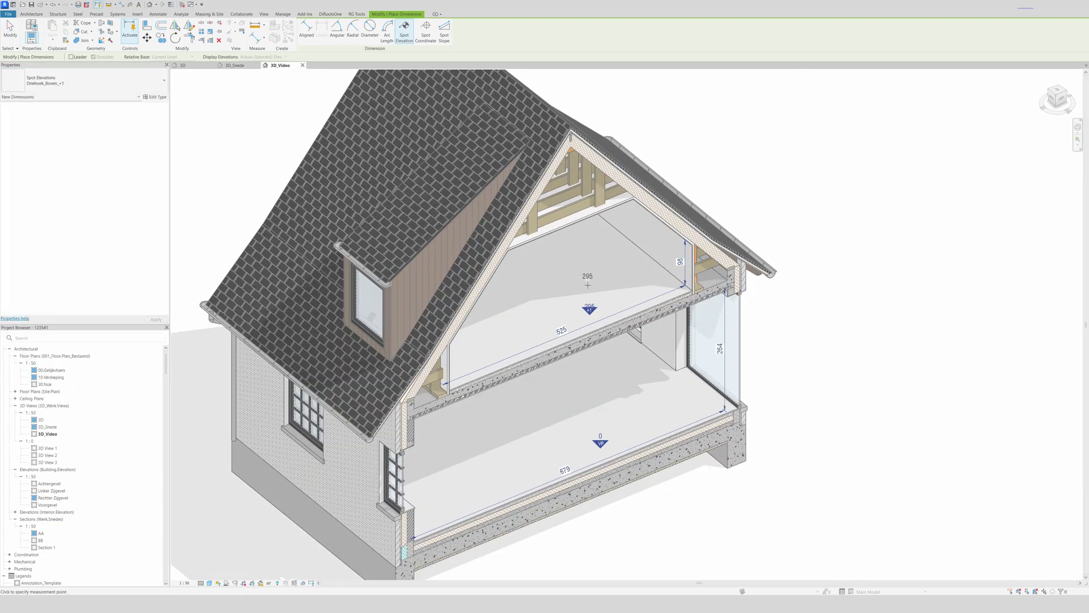
key(Escape)
key(Escape)
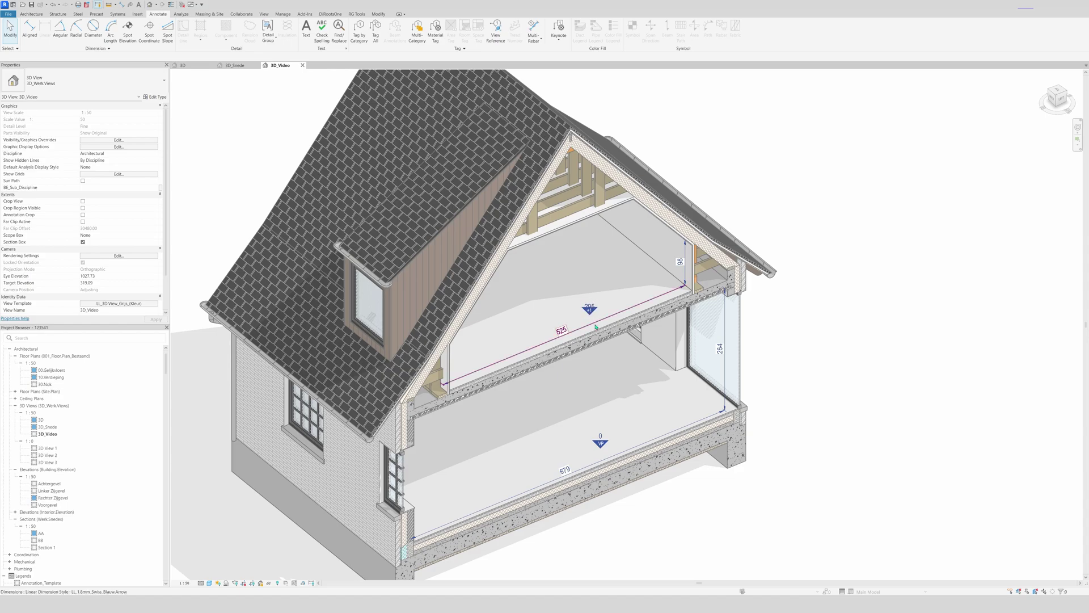
Step: Move the attic floor spot elevation's value text above its triangle symbol
click(590, 312)
scroll(590, 312, up, 2)
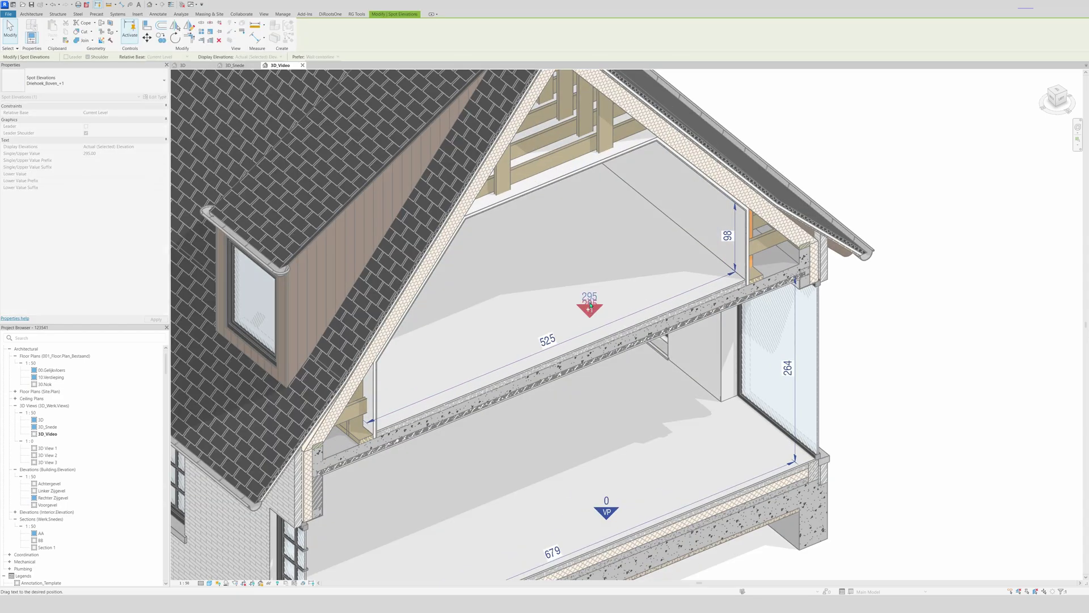
key(Escape)
scroll(623, 390, down, 3)
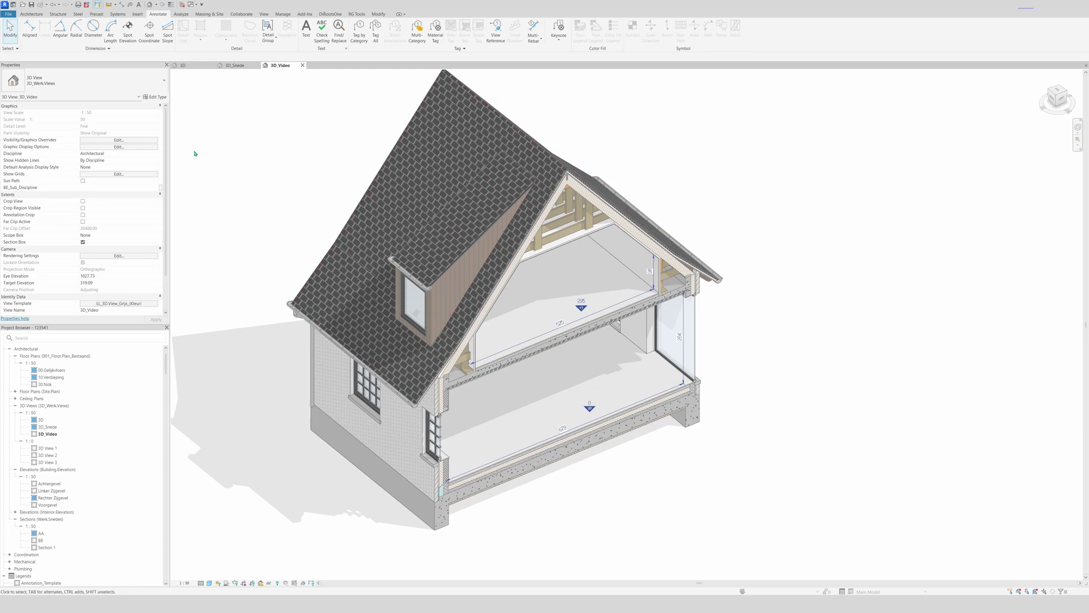
Step: Place a Driehoek_Onder_VH spot elevation without a leader on the underside of the floor above the ground floor room
click(122, 39)
key(Escape)
click(123, 39)
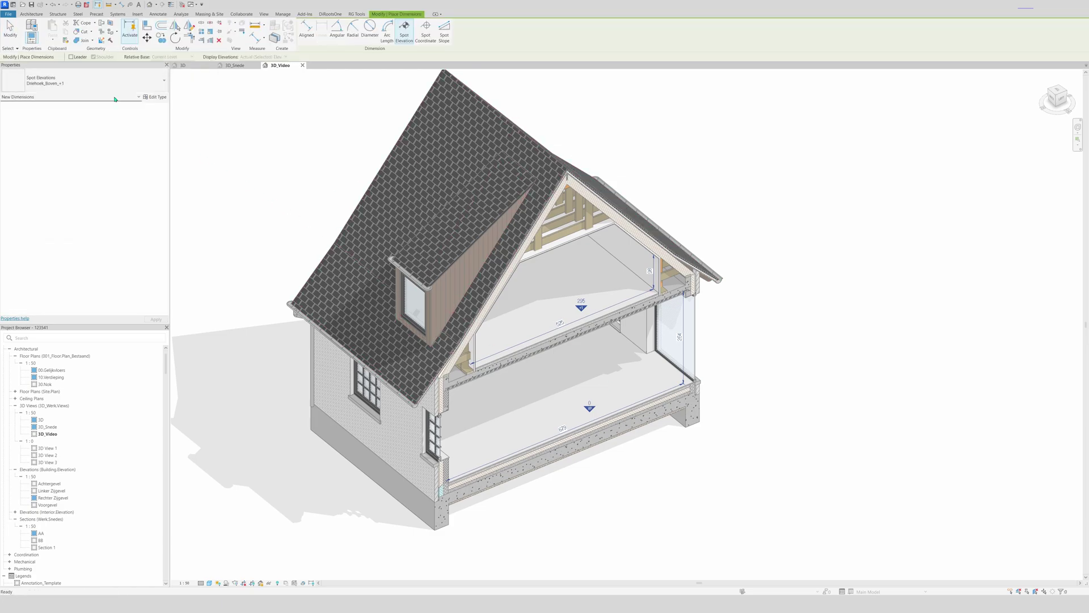
click(85, 82)
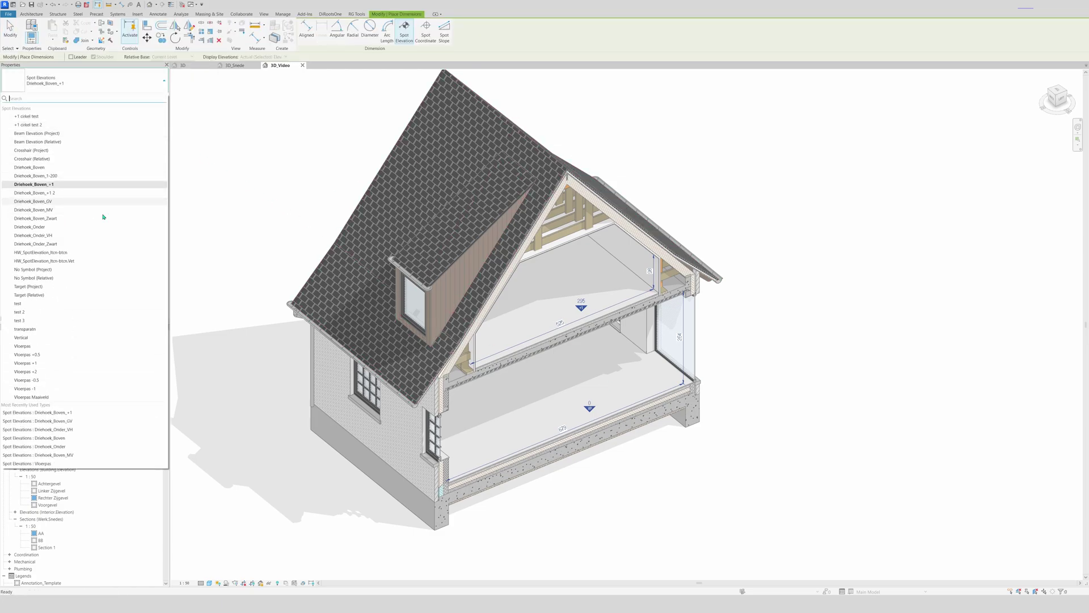
click(56, 235)
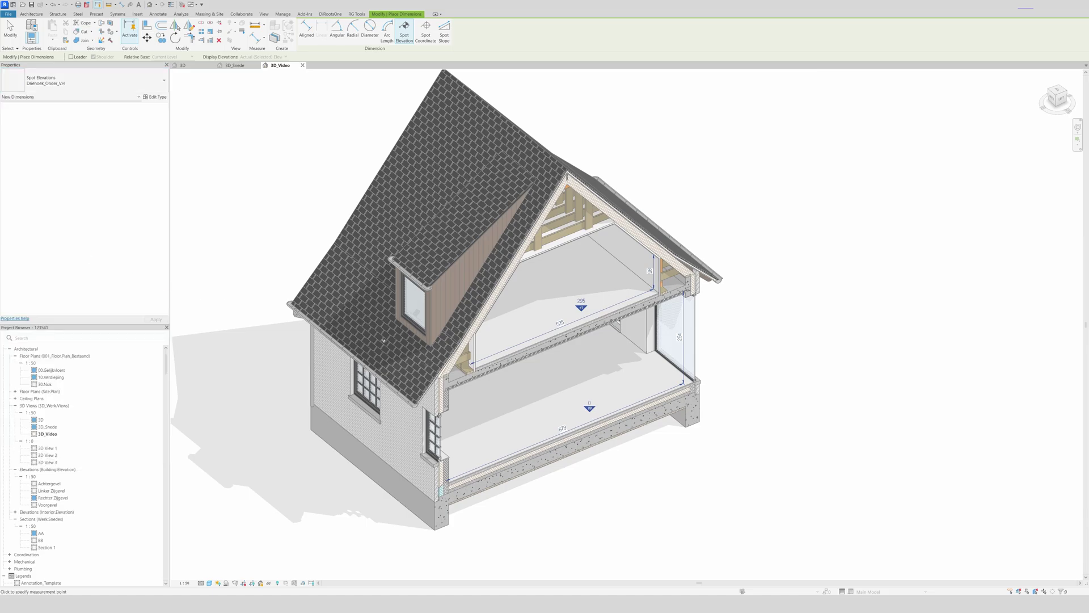
scroll(572, 381, up, 2)
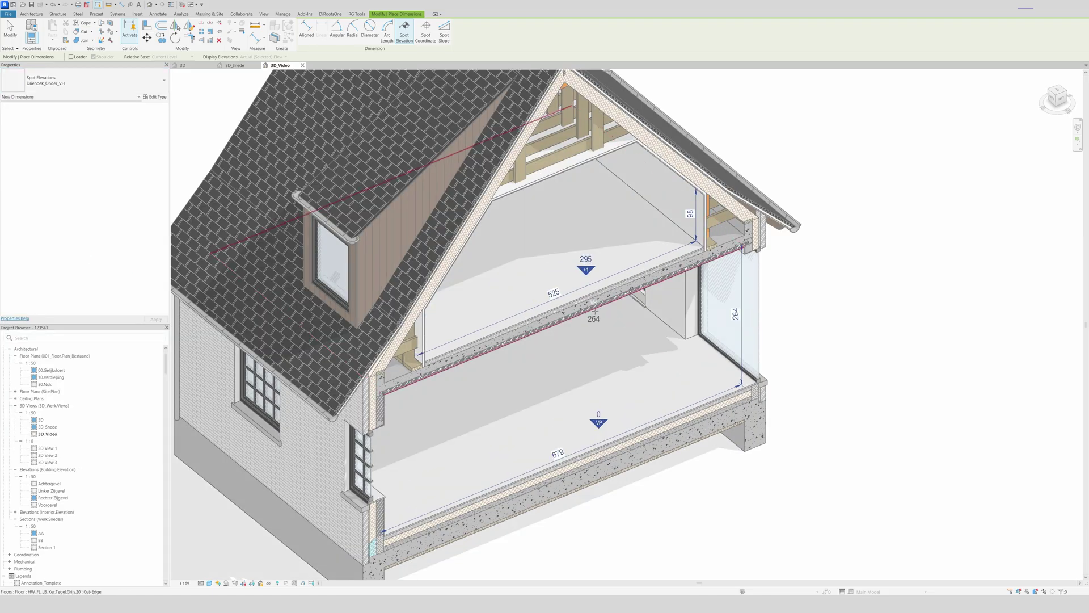
click(592, 355)
key(Escape)
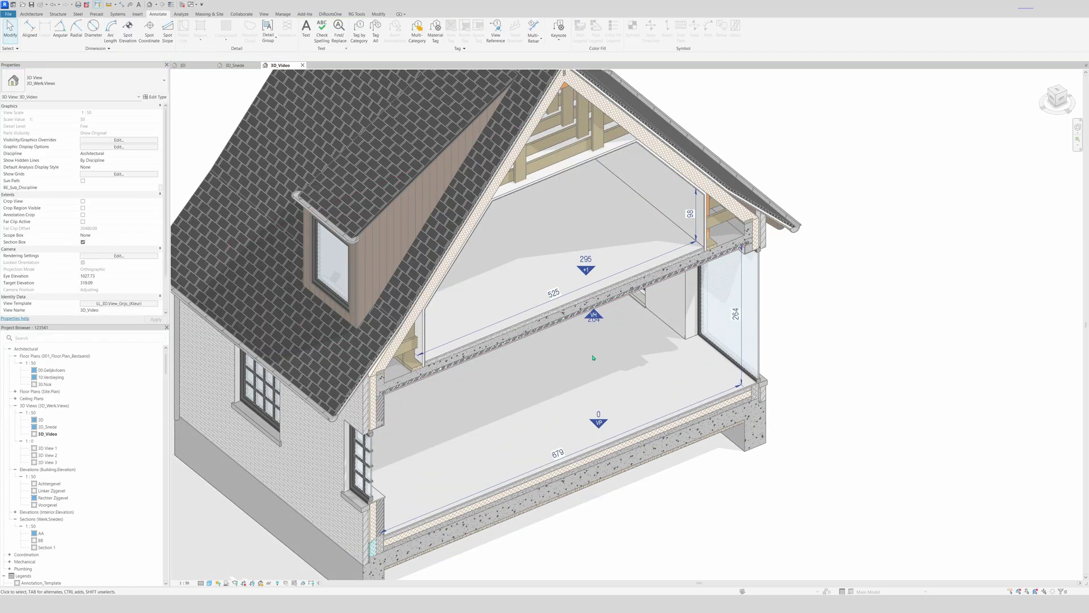
Step: Move the ground floor ceiling spot elevation's value text below its triangle symbol
scroll(594, 333, up, 2)
click(595, 321)
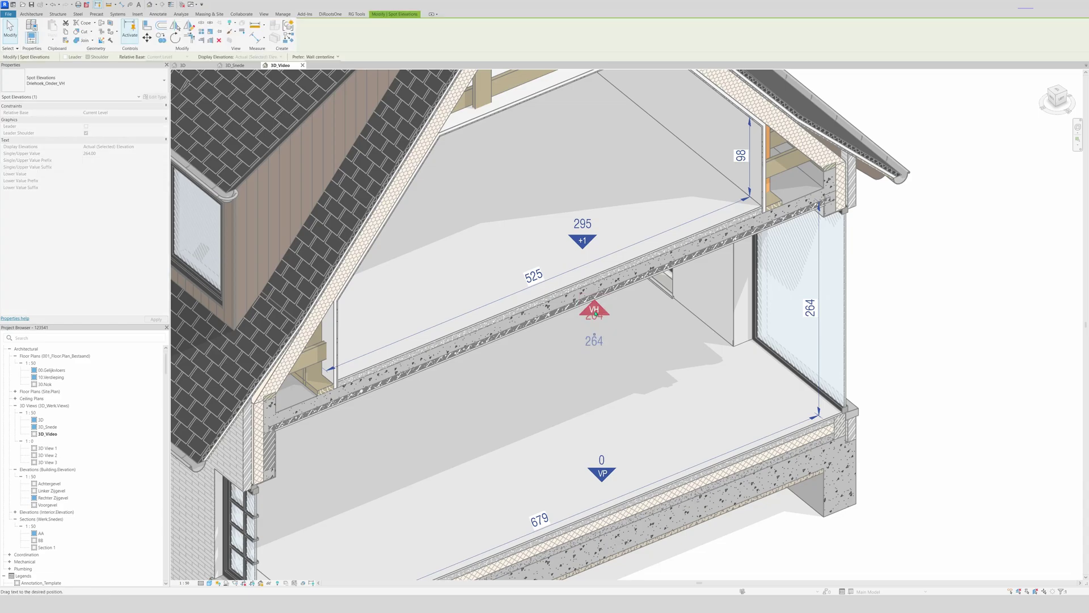
mouse_move(595, 321)
mouse_down()
mouse_move(597, 297)
mouse_move(595, 307)
mouse_up()
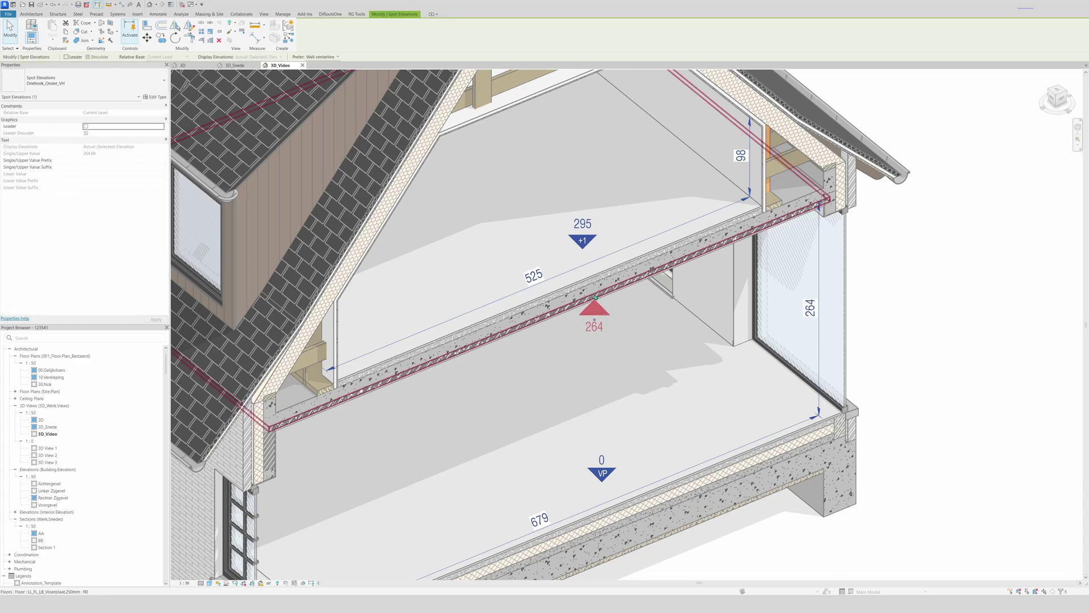
key(Escape)
Step: Fine-tune the position of the ground floor ceiling spot elevation against the underside of the intermediate floor
scroll(575, 348, down, 3)
scroll(574, 332, up, 2)
click(574, 329)
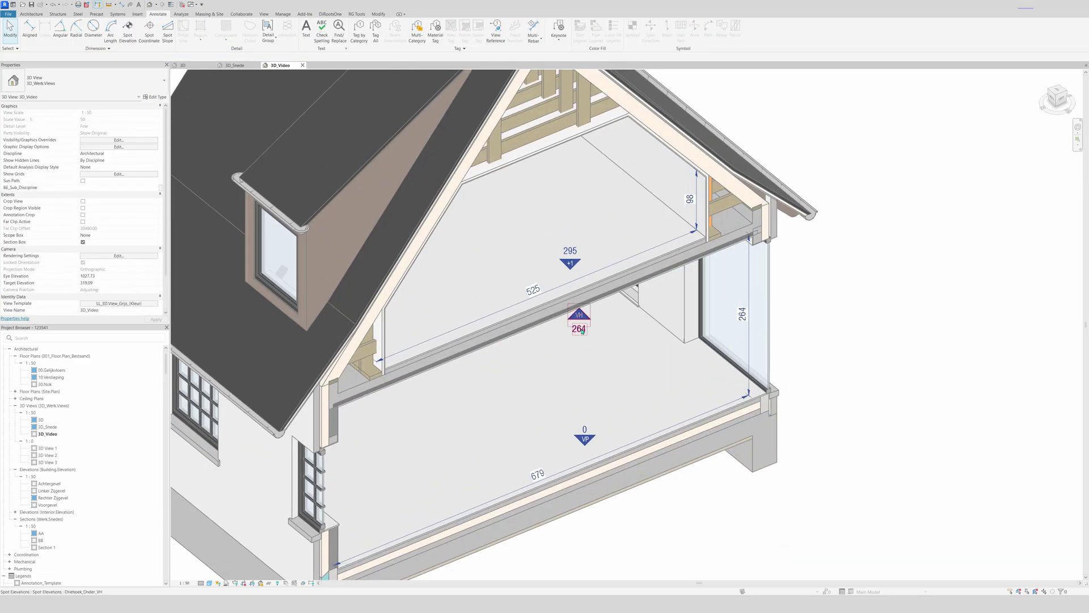
scroll(573, 328, up, 4)
drag(573, 329, 572, 288)
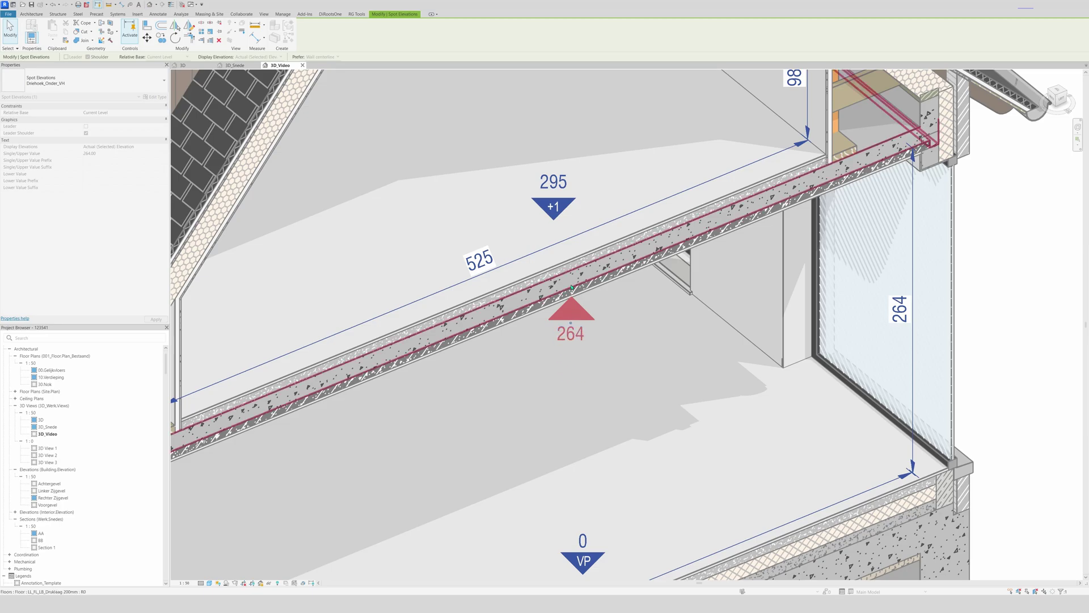
scroll(573, 292, down, 5)
key(Escape)
scroll(633, 366, down, 1)
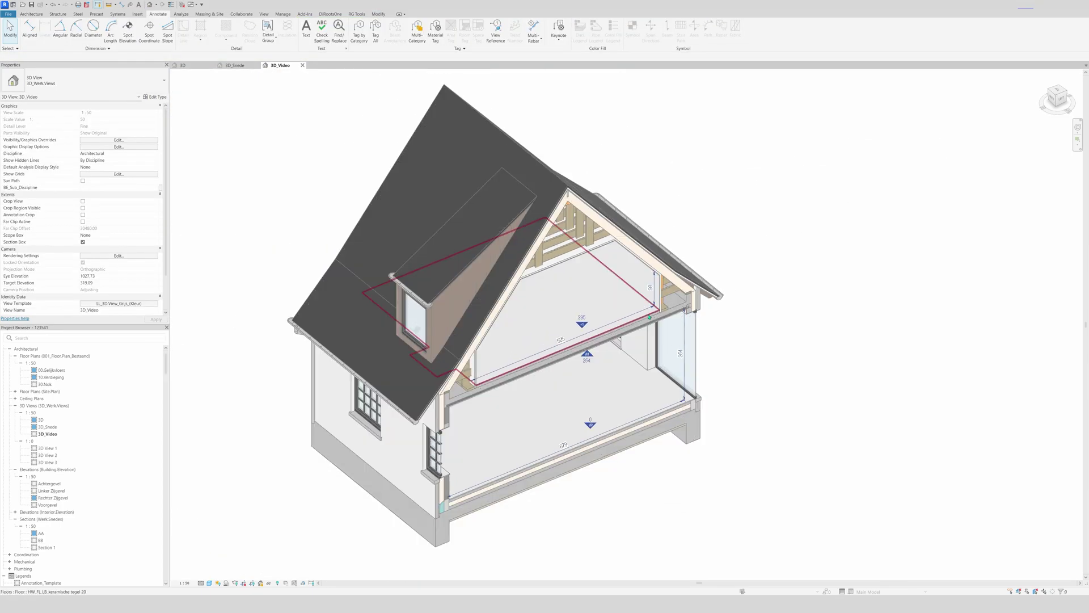
scroll(559, 514, up, 1)
scroll(592, 505, down, 1)
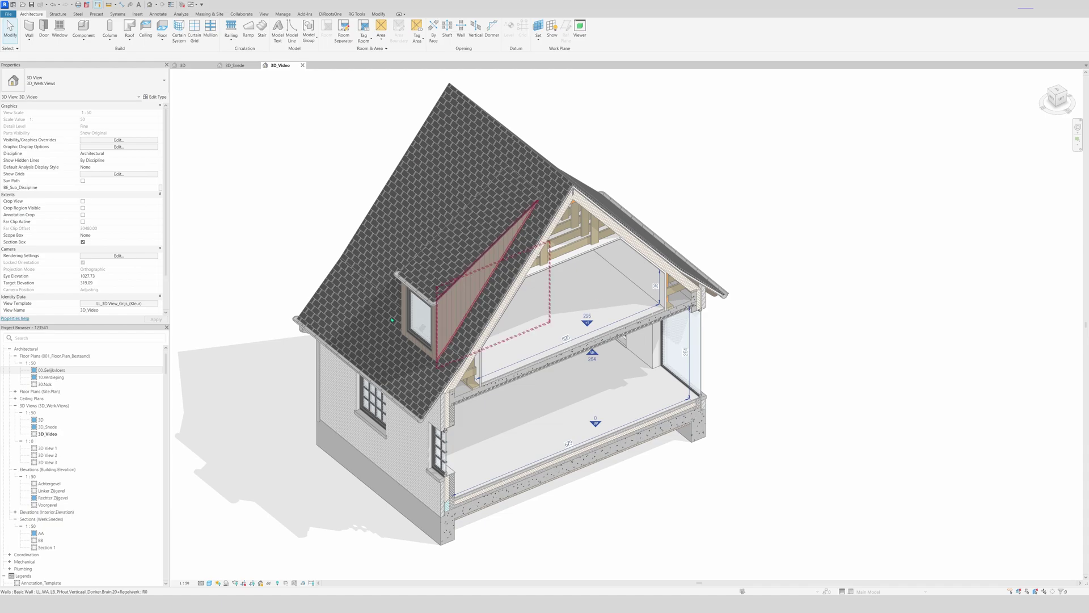
Step: In the 10.Verdieping floor plan, draw a horizontal reference plane across the house just below the room labels and name it 3D Dimension
double_click(64, 377)
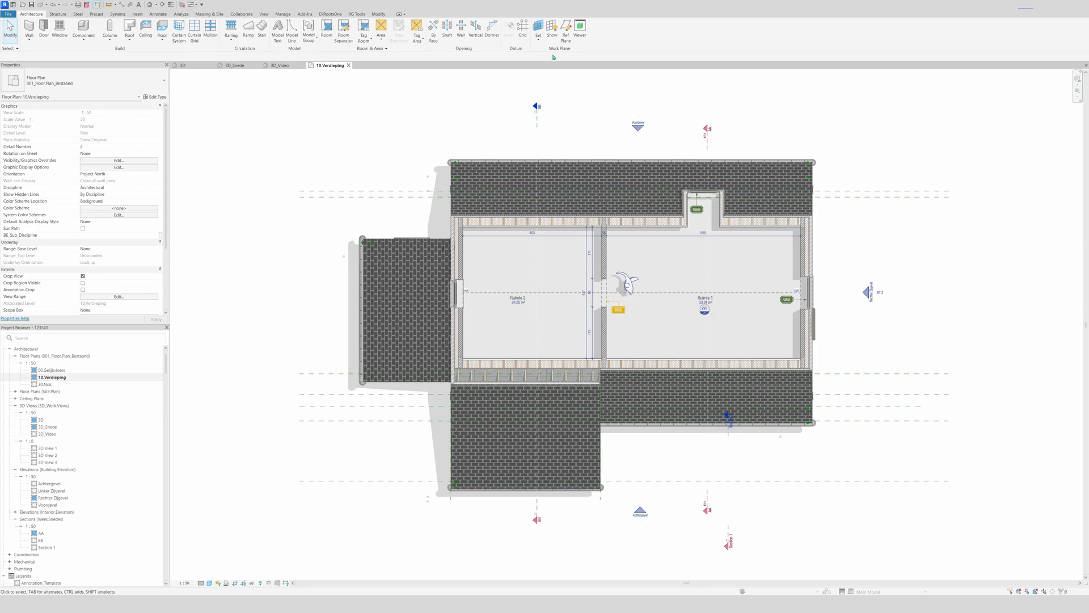
click(566, 27)
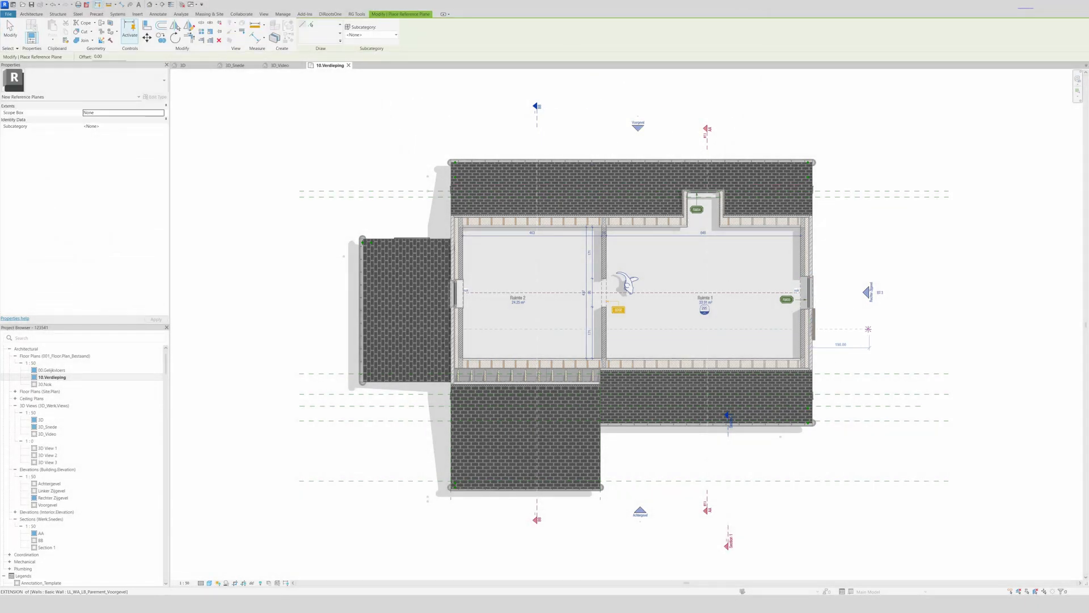
click(888, 329)
click(315, 328)
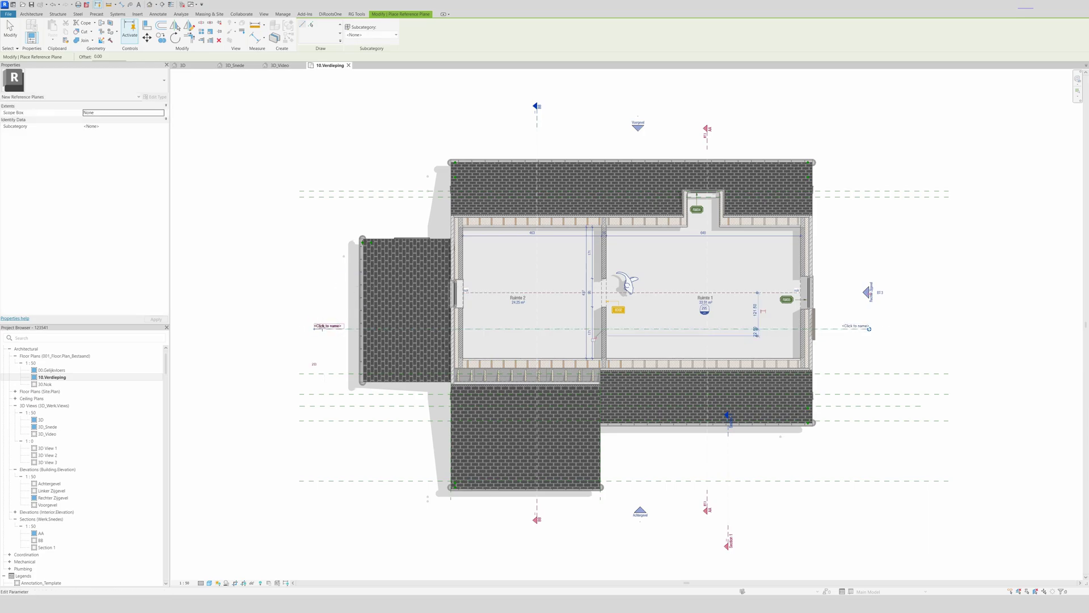
click(321, 327)
text(3D Dimension)
key(Return)
key(Escape)
key(Escape)
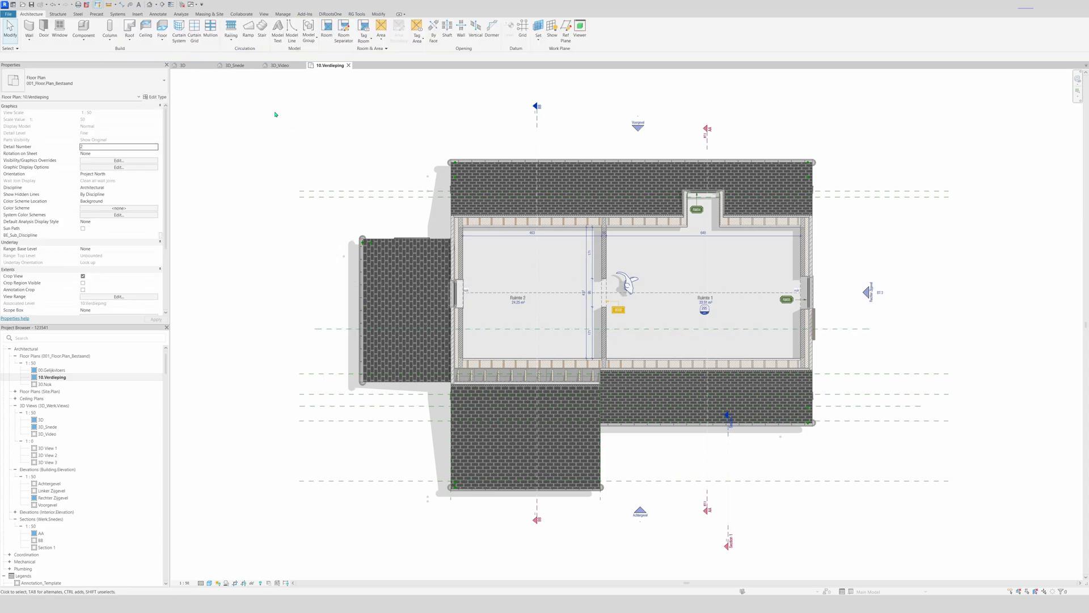
Step: In the 3D_Video view, set the work plane to Reference Plane : 3D Dimension and make the work plane visible
click(280, 65)
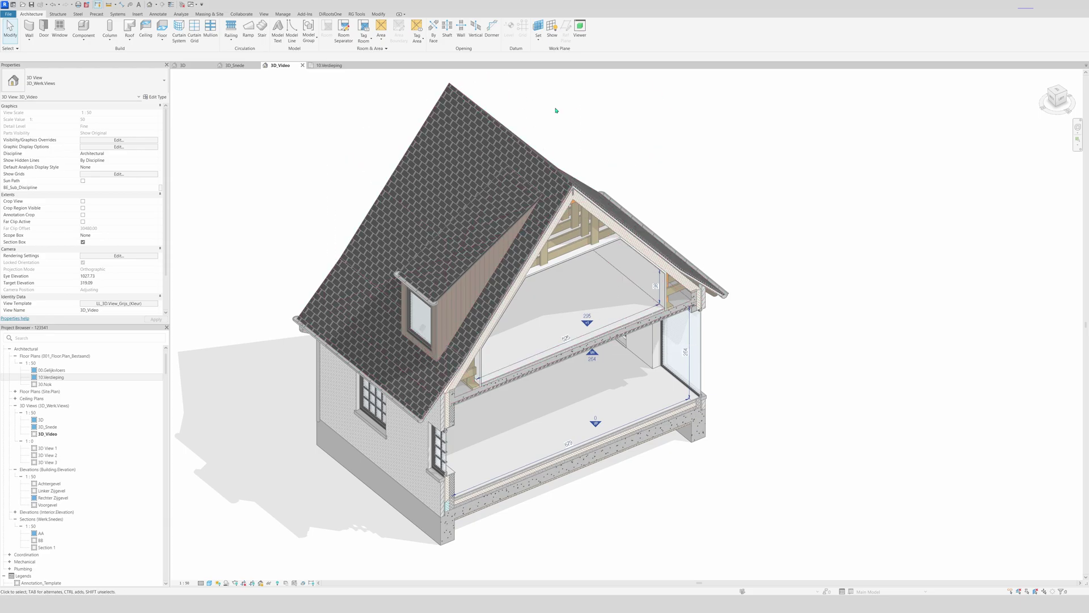
click(537, 40)
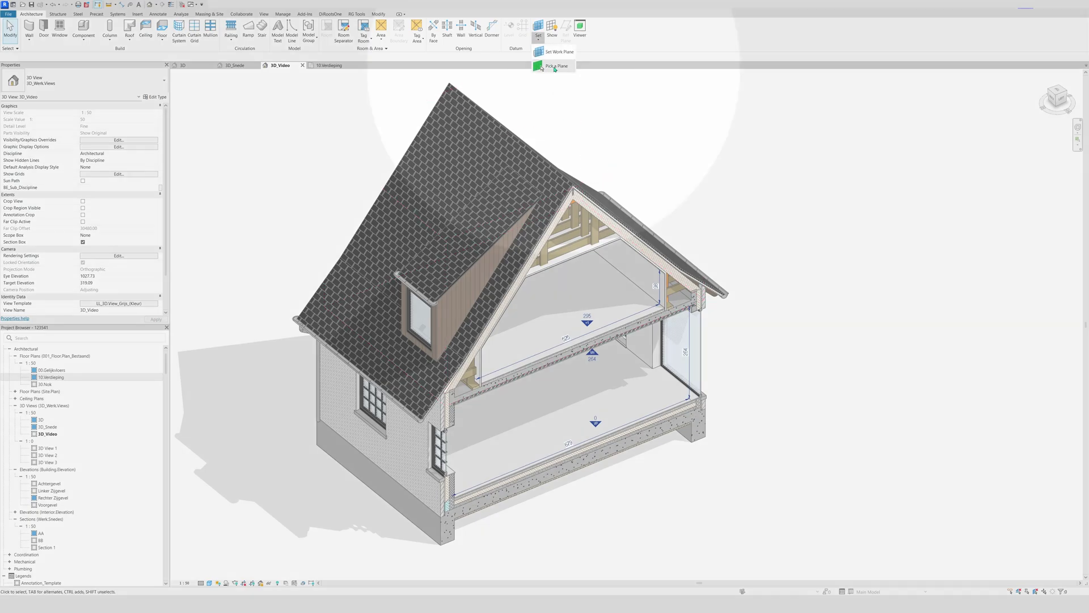
click(553, 51)
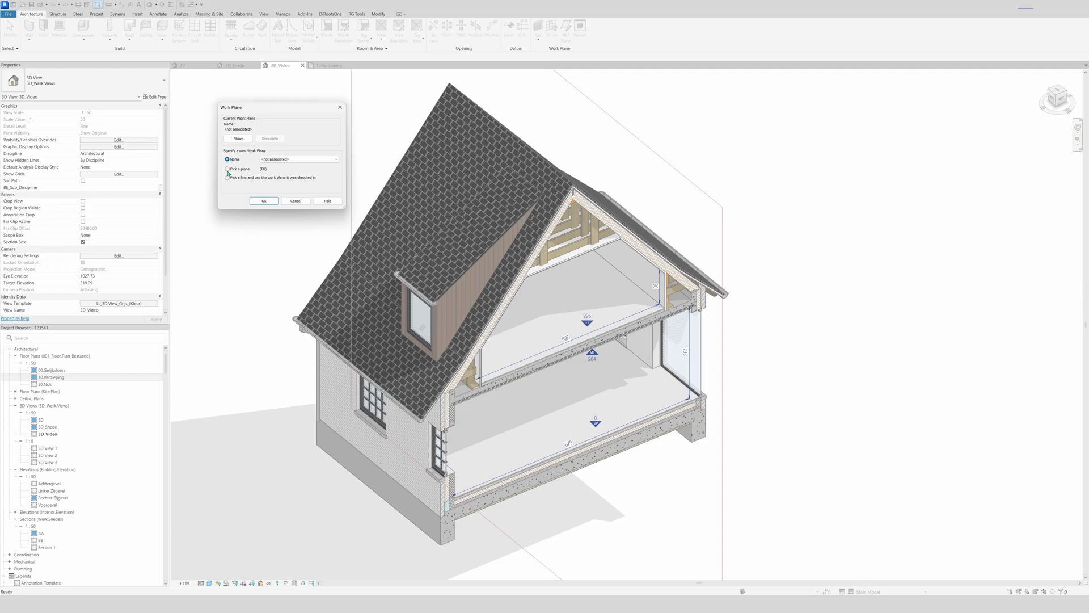
click(336, 160)
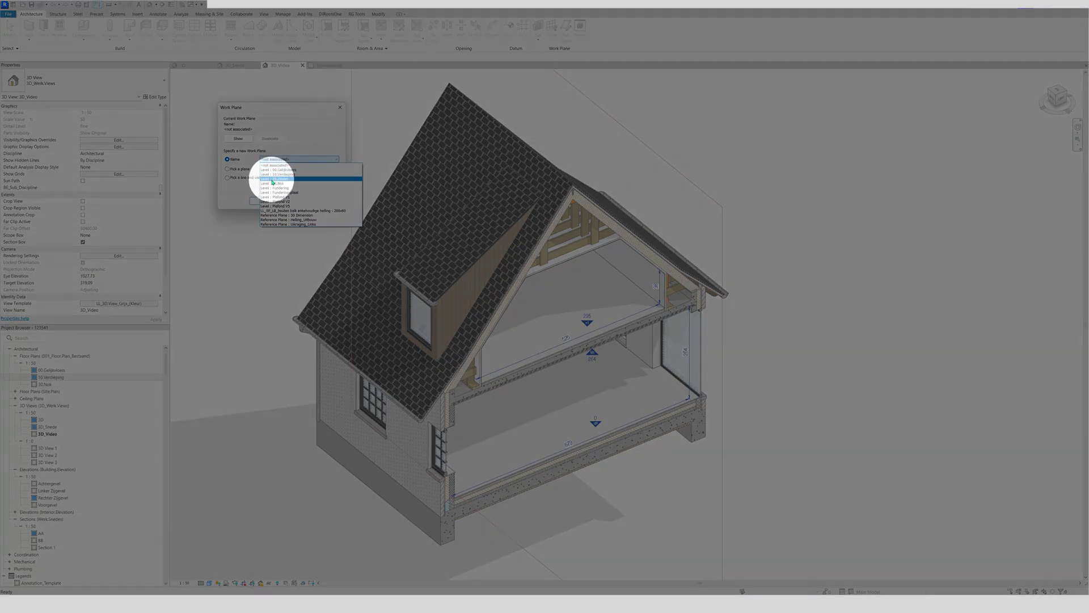
click(301, 216)
click(264, 201)
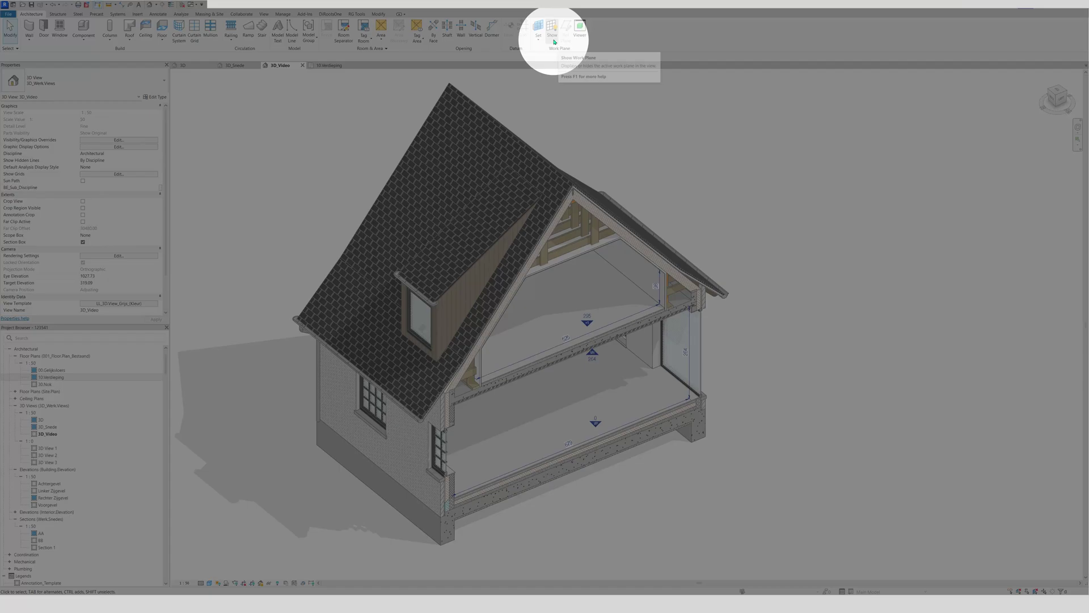
click(554, 31)
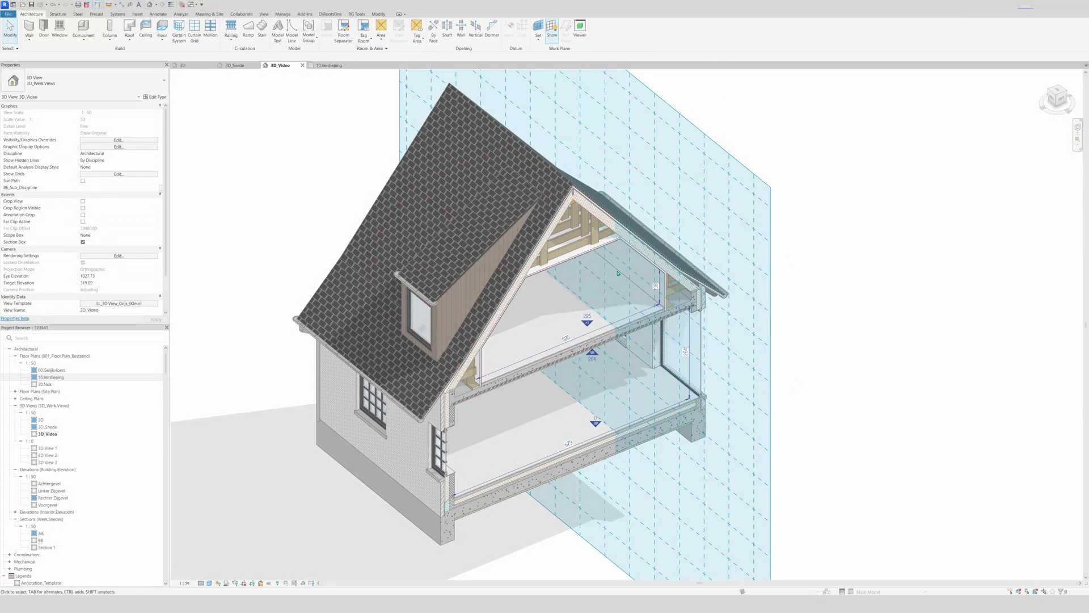
Step: Add a vertical aligned dimension from the attic room's floor to its ceiling on the work plane, and hide the work plane display
key(d)
key(i)
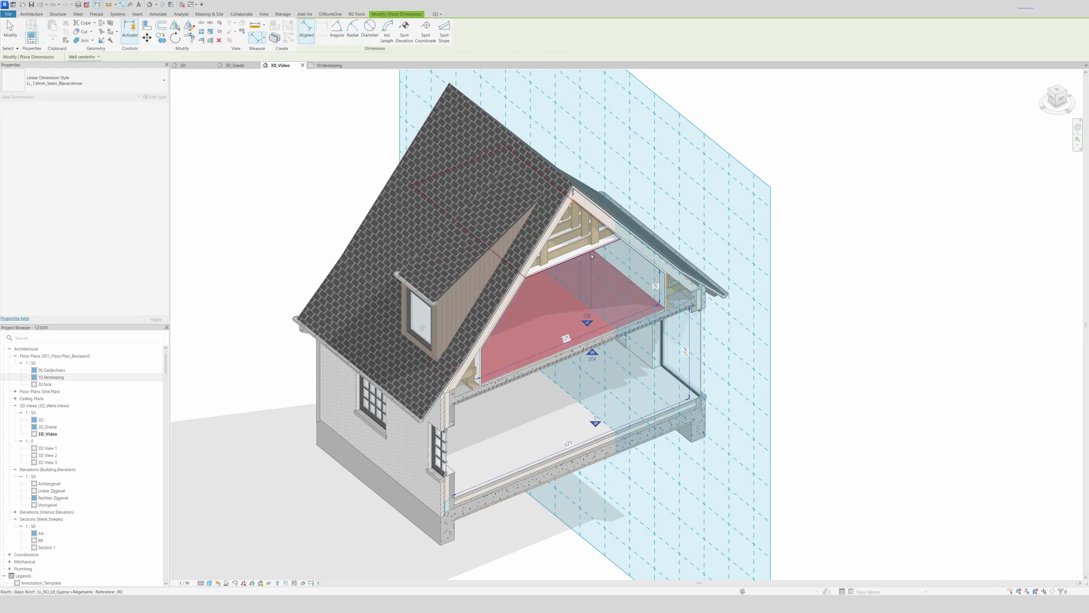
click(611, 286)
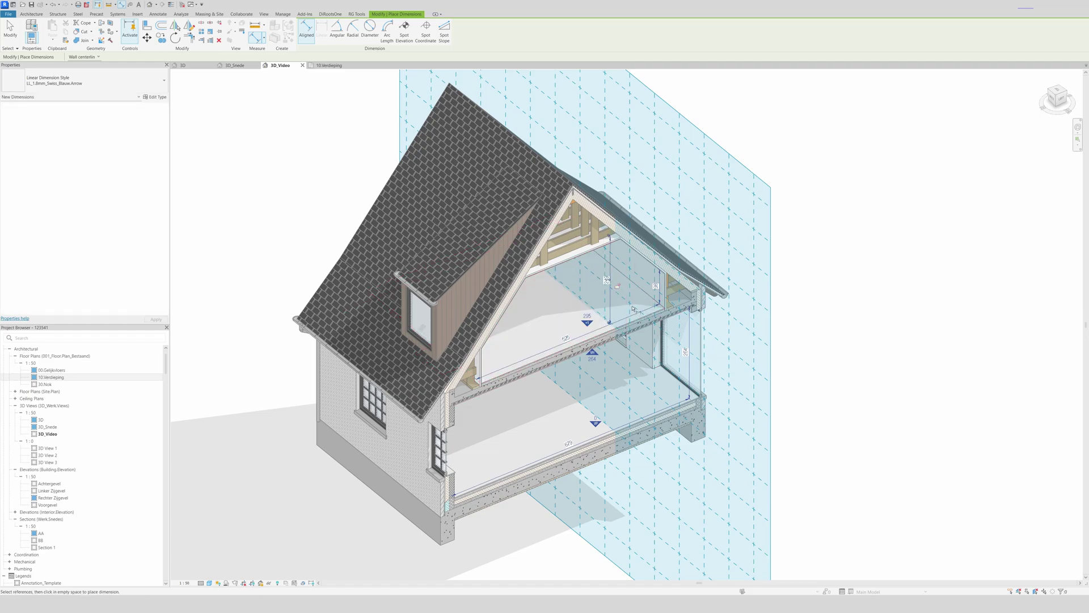
key(Escape)
key(Escape)
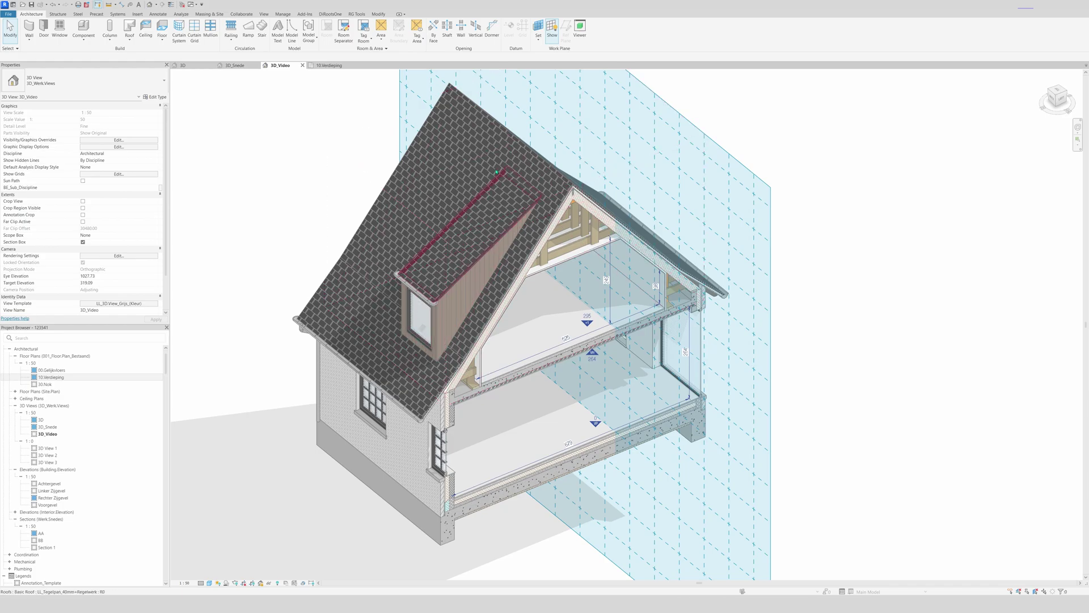
click(552, 28)
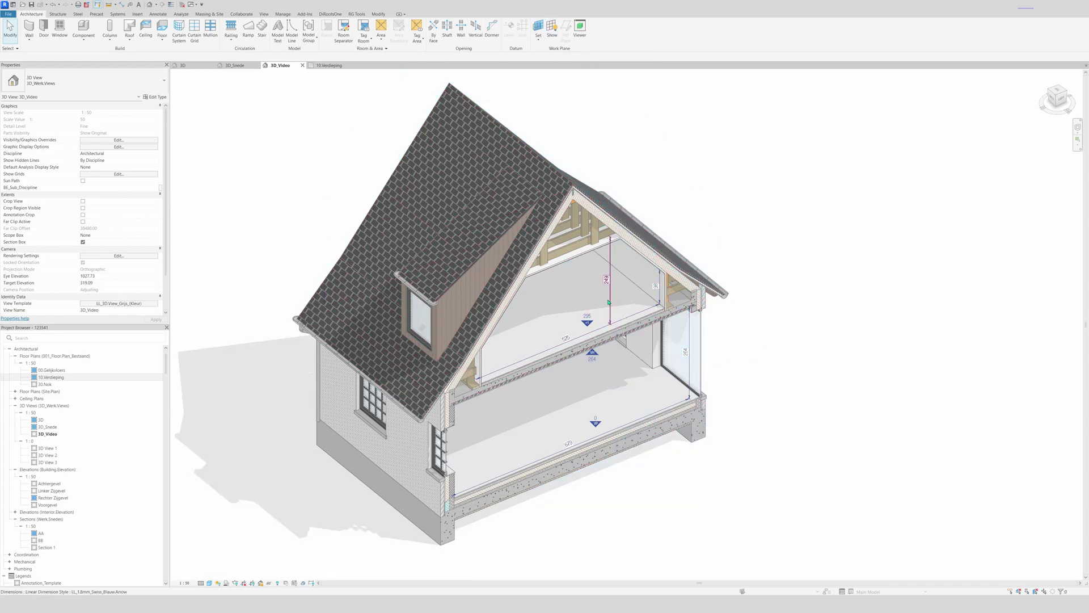
Step: Nudge the attic room's height dimension sideways so its lower end lines up with the floor's width dimension line
click(611, 299)
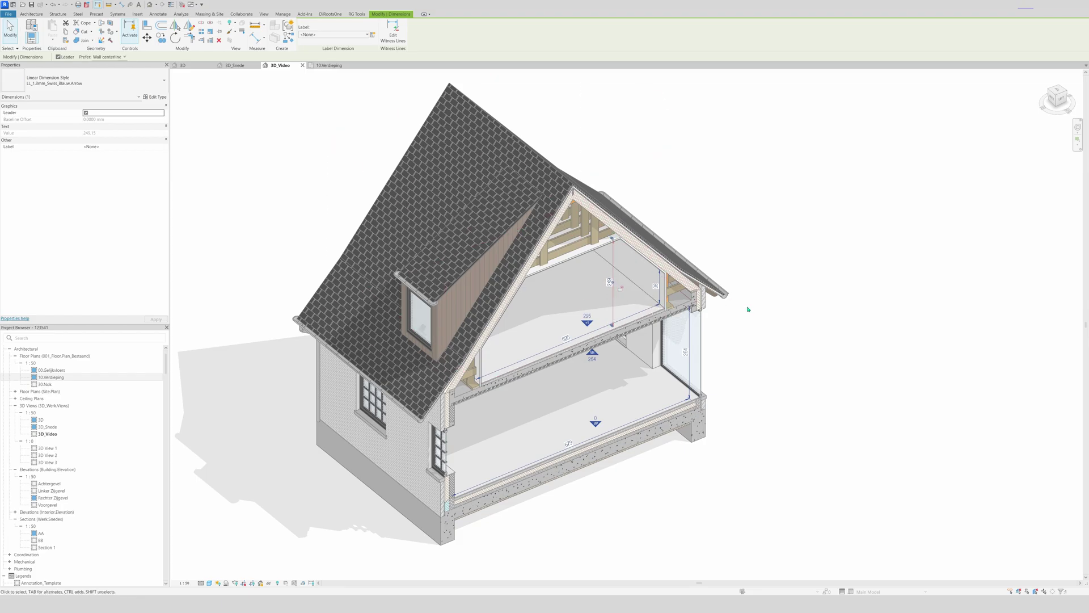
key(Left)
key(Left)
key(Left)
scroll(608, 325, up, 10)
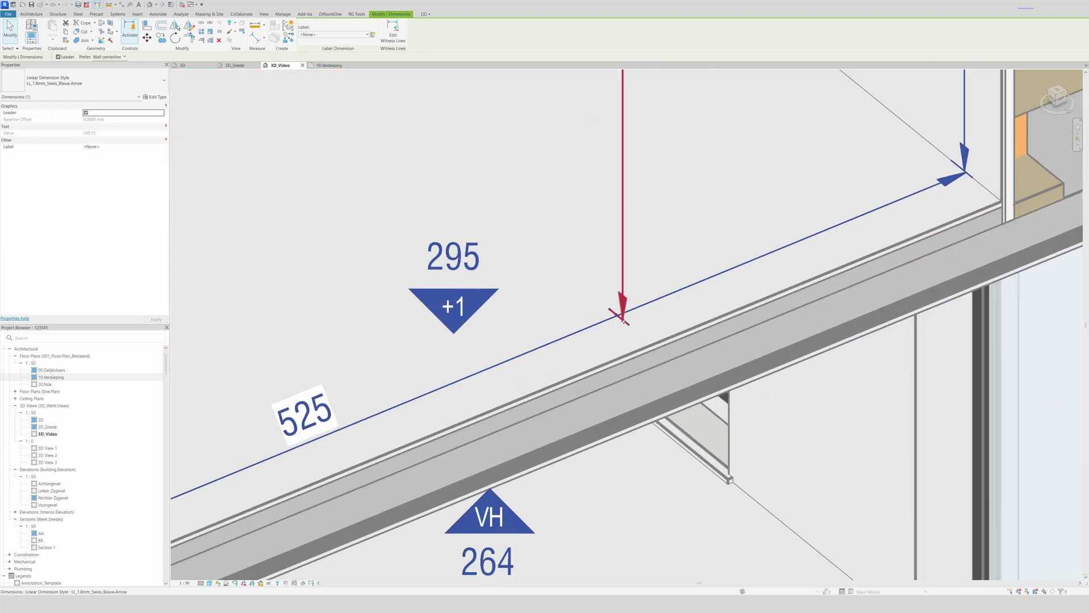
key(Left)
key(Left)
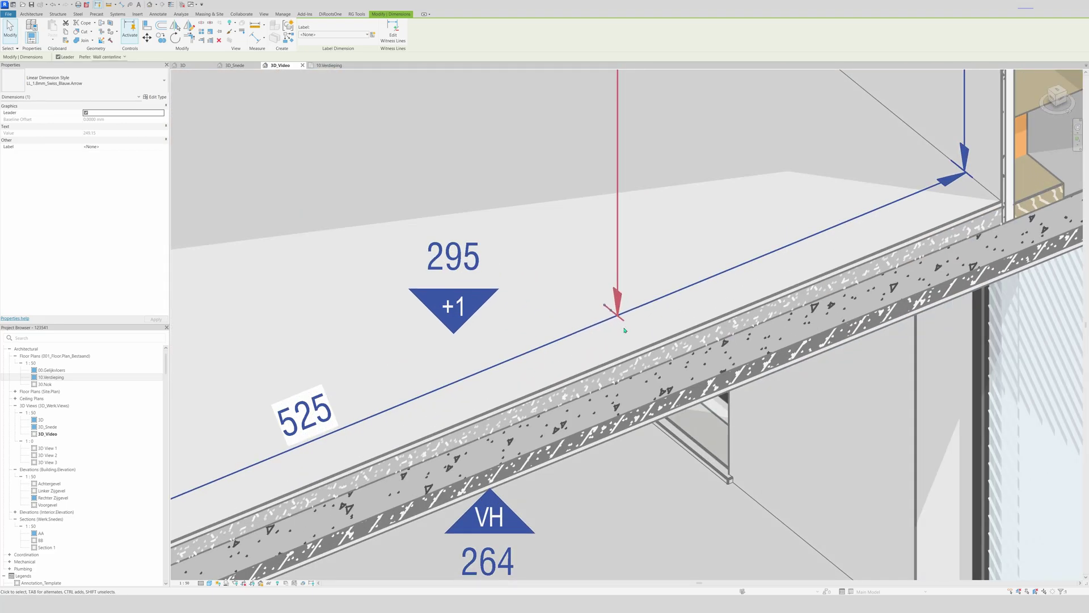
scroll(624, 329, down, 10)
key(Escape)
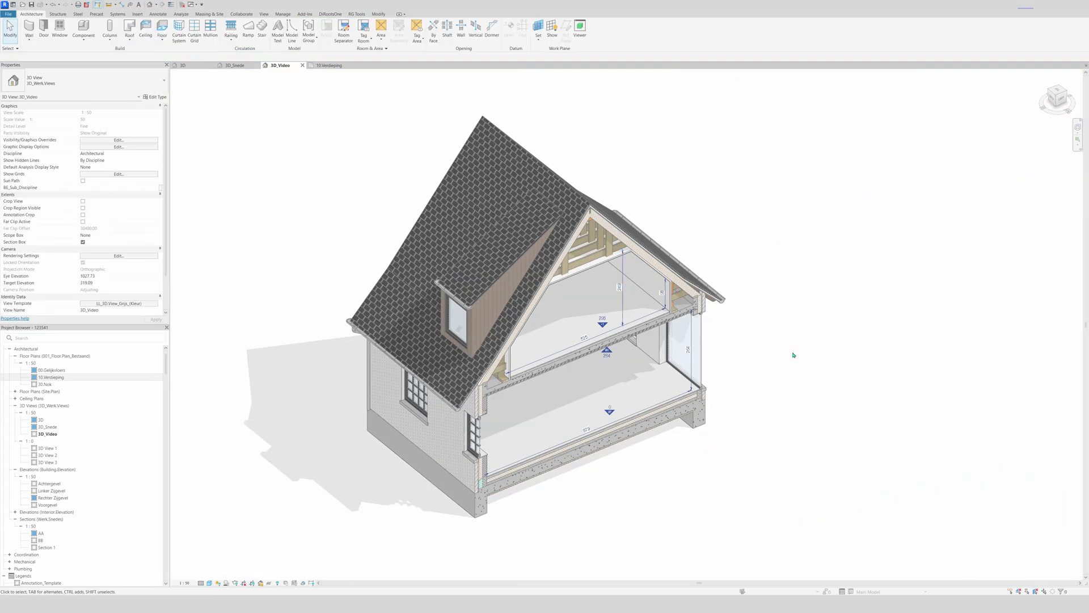
Step: Place a Driehoek_Onder_VH spot elevation without a leader on the attic room's ceiling
scroll(789, 358, up, 3)
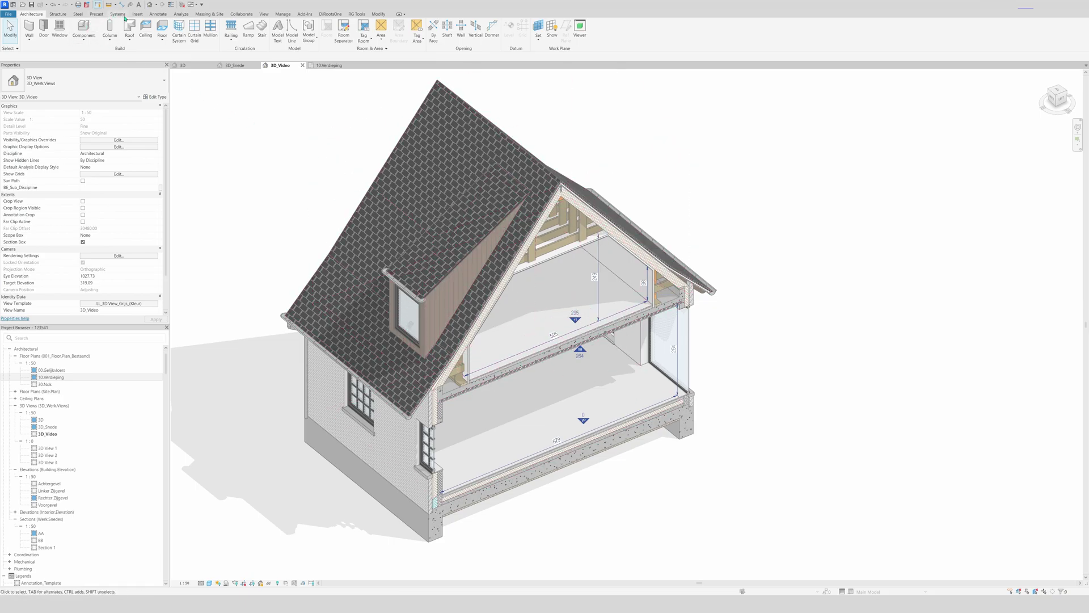
click(157, 14)
click(128, 31)
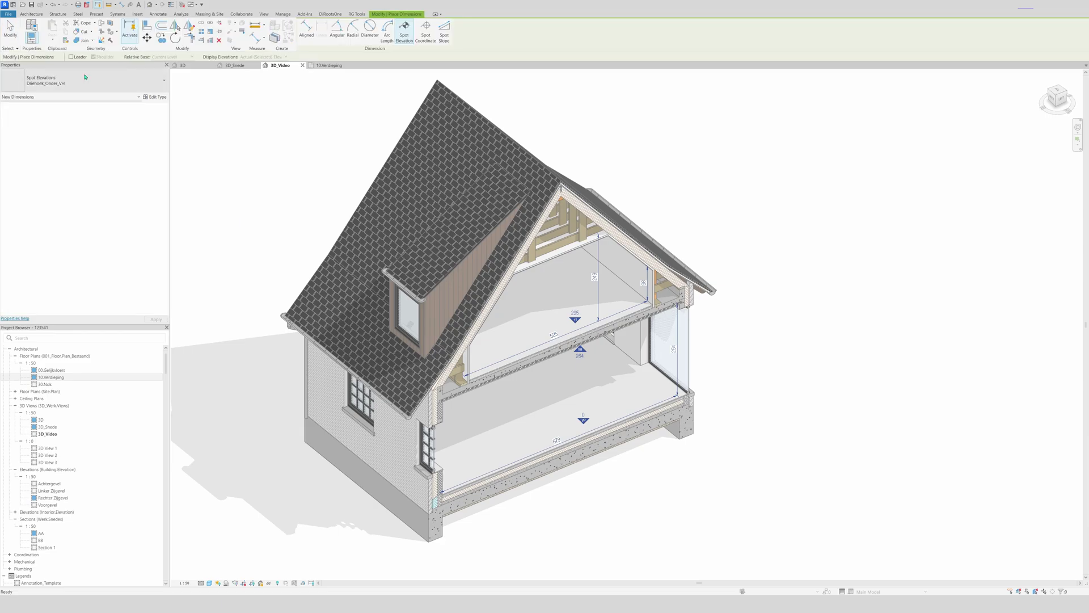
click(562, 274)
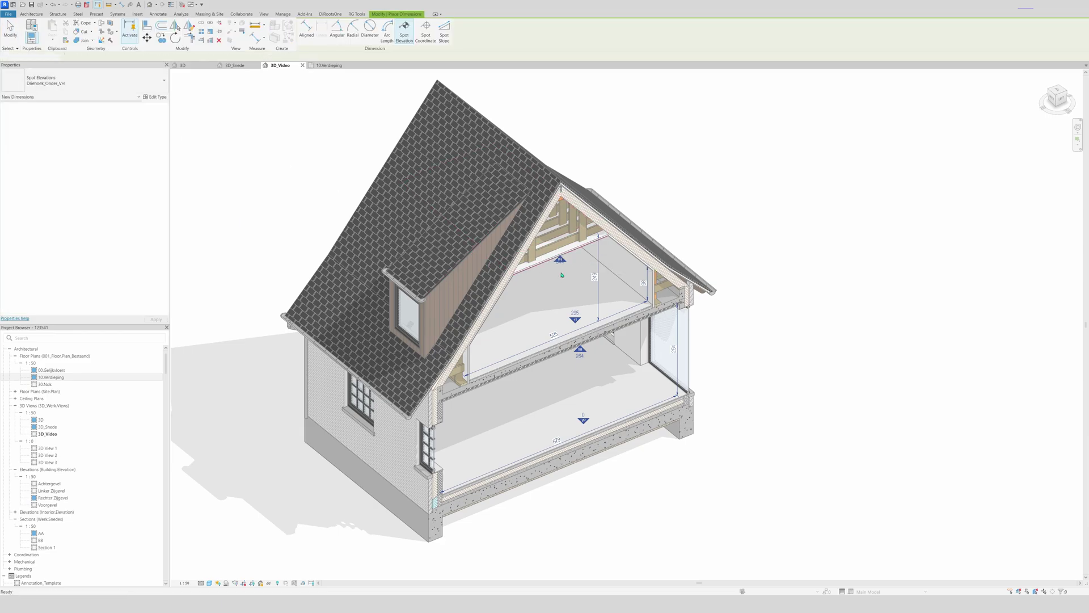
key(Escape)
Step: Move the attic ceiling spot elevation's value text below its triangle symbol
scroll(561, 261, up, 4)
mouse_move(561, 254)
mouse_down()
mouse_move(561, 287)
mouse_move(564, 190)
mouse_up()
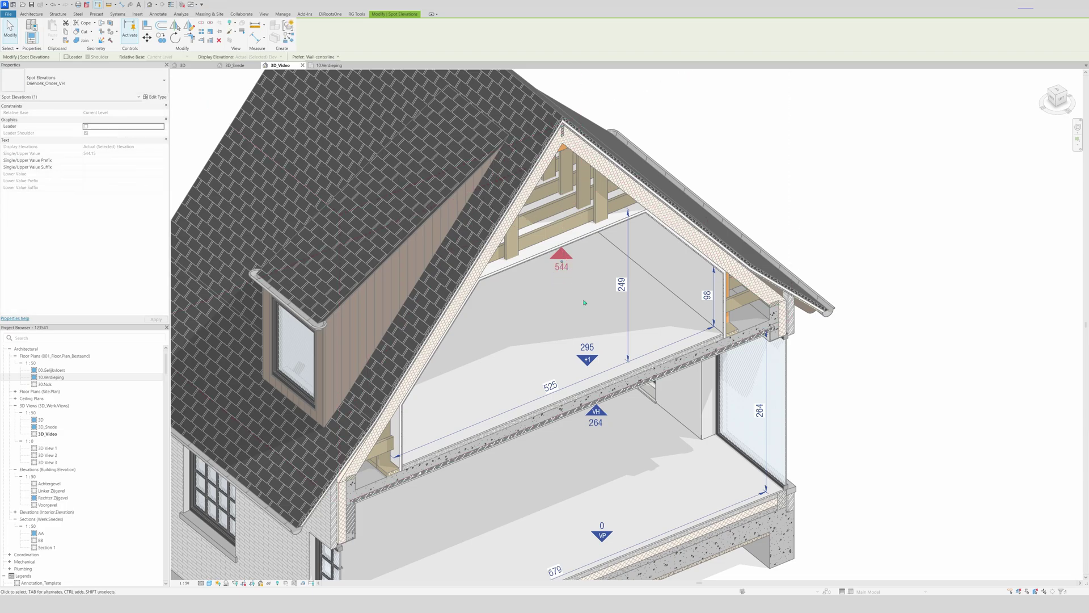
key(Escape)
scroll(575, 295, down, 5)
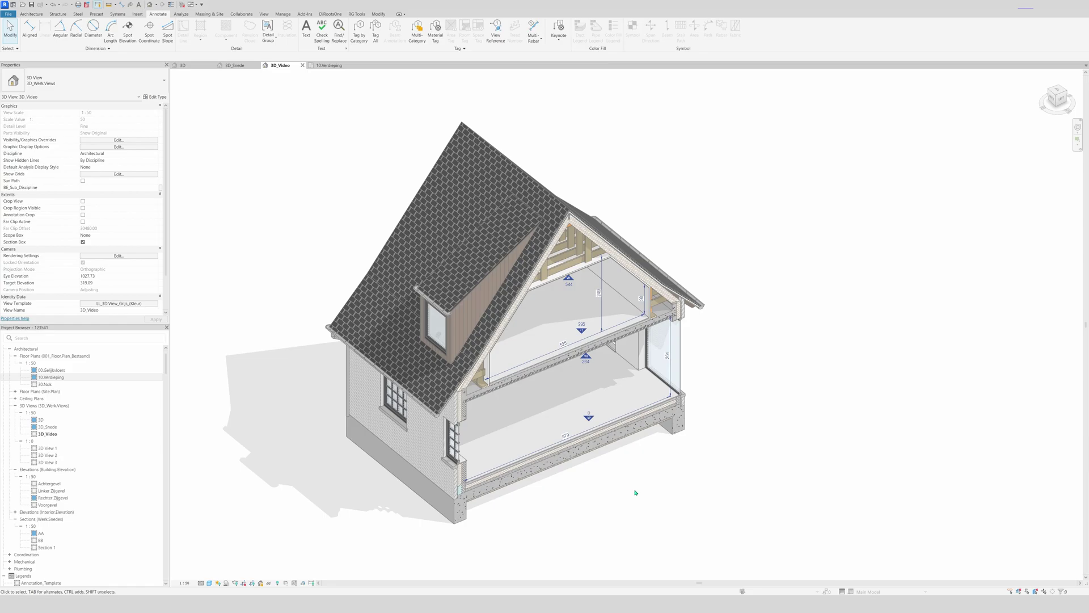
scroll(614, 470, up, 3)
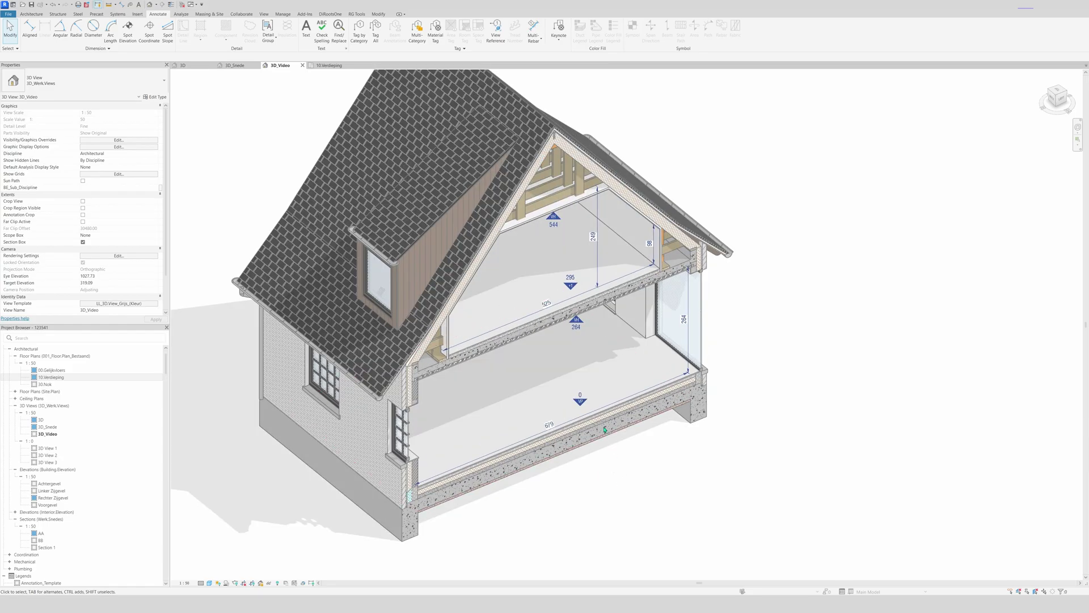
Step: Shift the ground floor and attic floor spot elevations slightly sideways along their floors towards the ceiling elevation markers
click(580, 399)
key(Down)
key(Down)
key(Down)
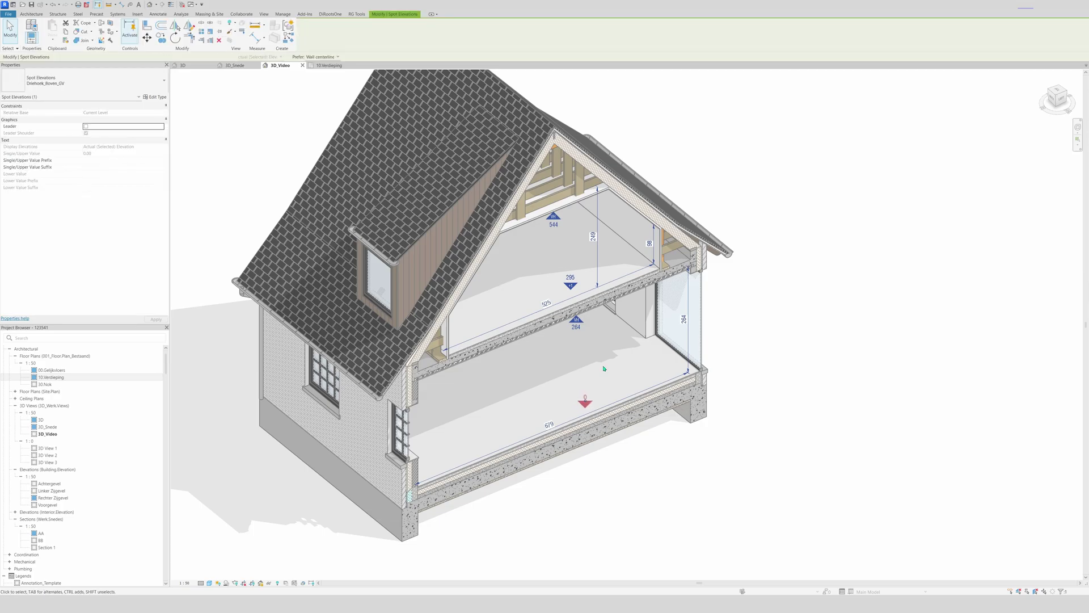
click(575, 285)
click(832, 366)
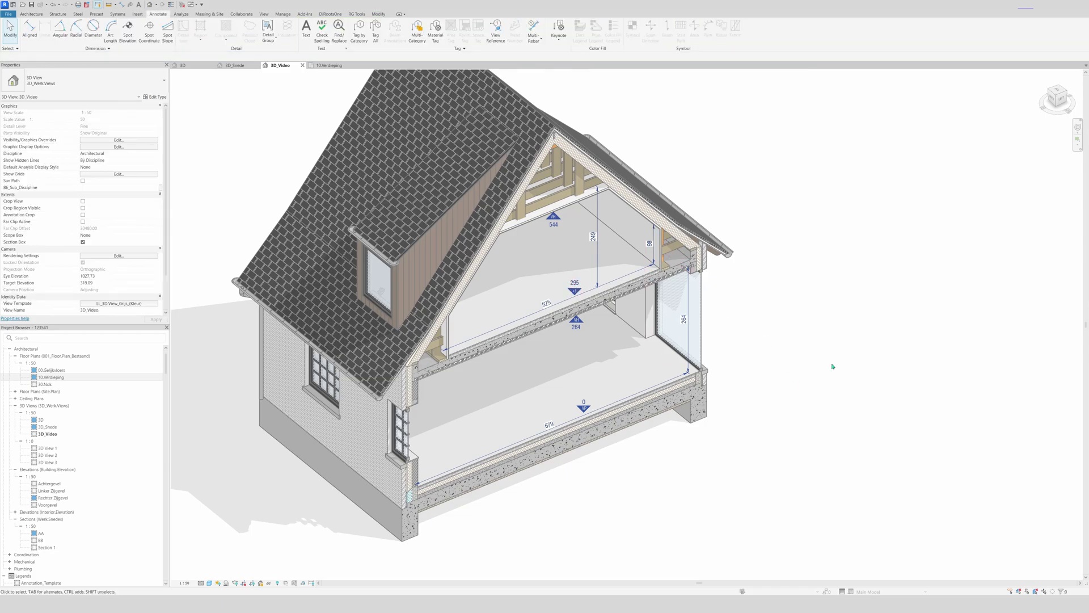
Step: Start a 1.8mm_Swis_Blauw text note in the empty area below the section with the lines "Vloeropbouw" and "vloerafking"
shift+middle_drag(744, 382, 278, 137)
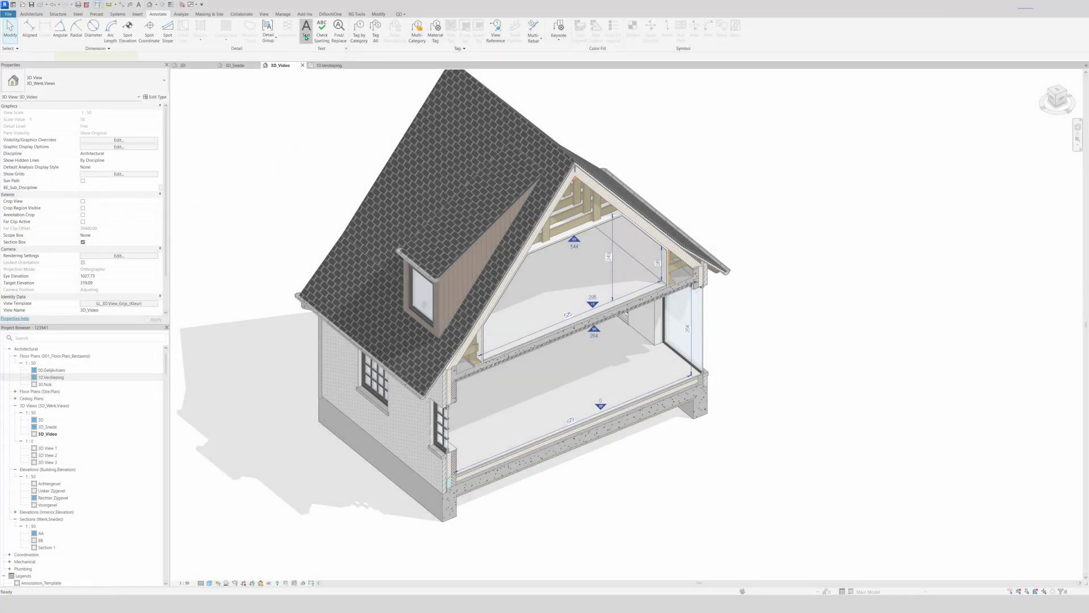
click(306, 35)
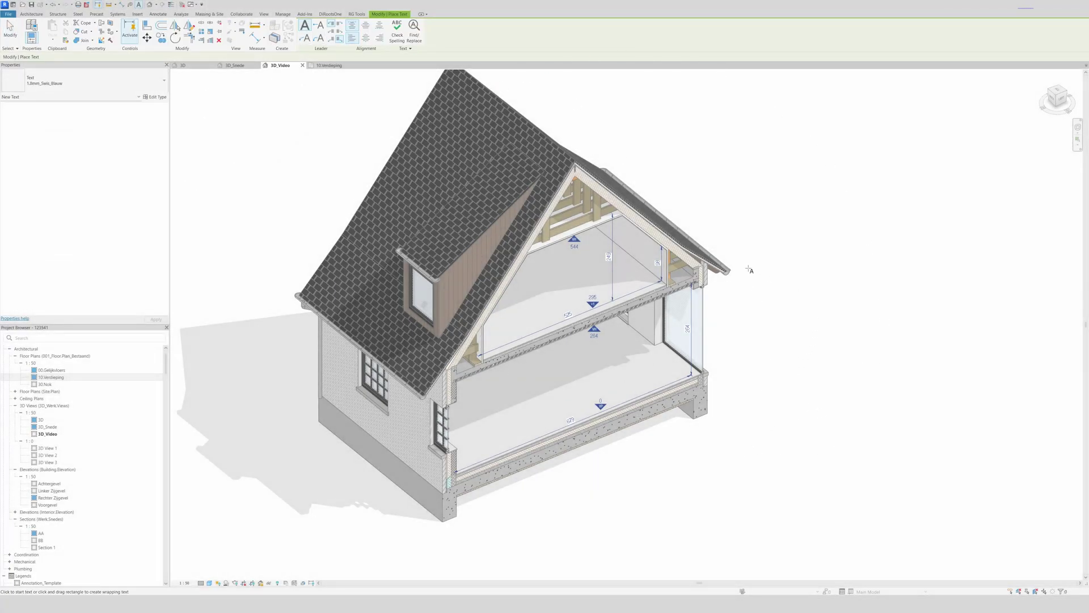
click(701, 476)
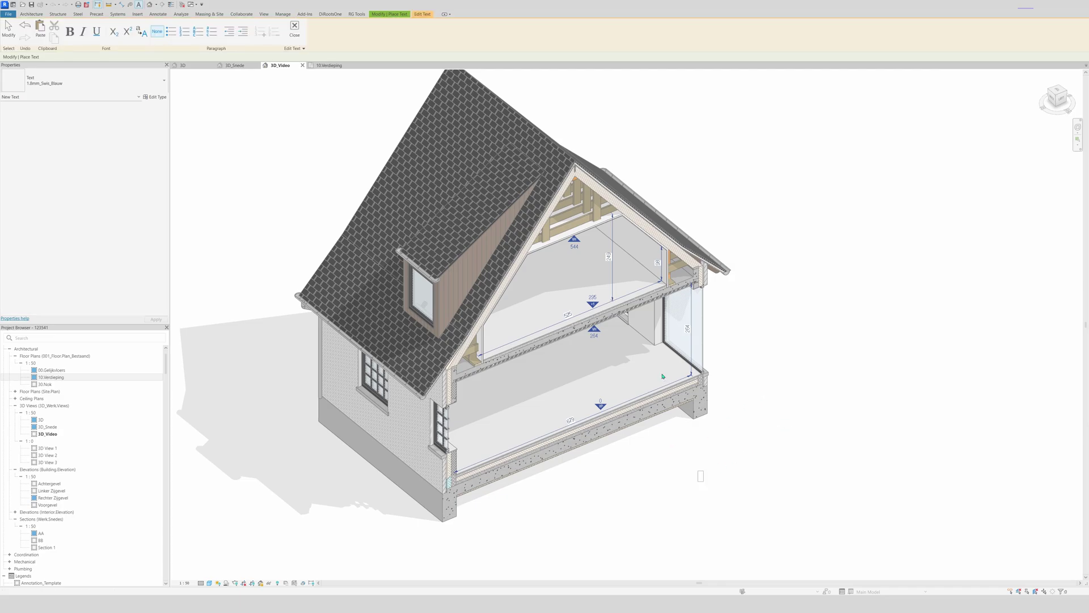
text(Vloeropbouw)
key(Return)
text(vloerafwerking)
key(Return)
Step: Add the layers "Chape", "PIR Isolatie" and "Uitvullaag" as separate lines in the floor build-up note
text(PIR Isolatie)
key(Return)
key(Return)
text(Chape)
click(722, 496)
key(Return)
text(Uitvullaa)
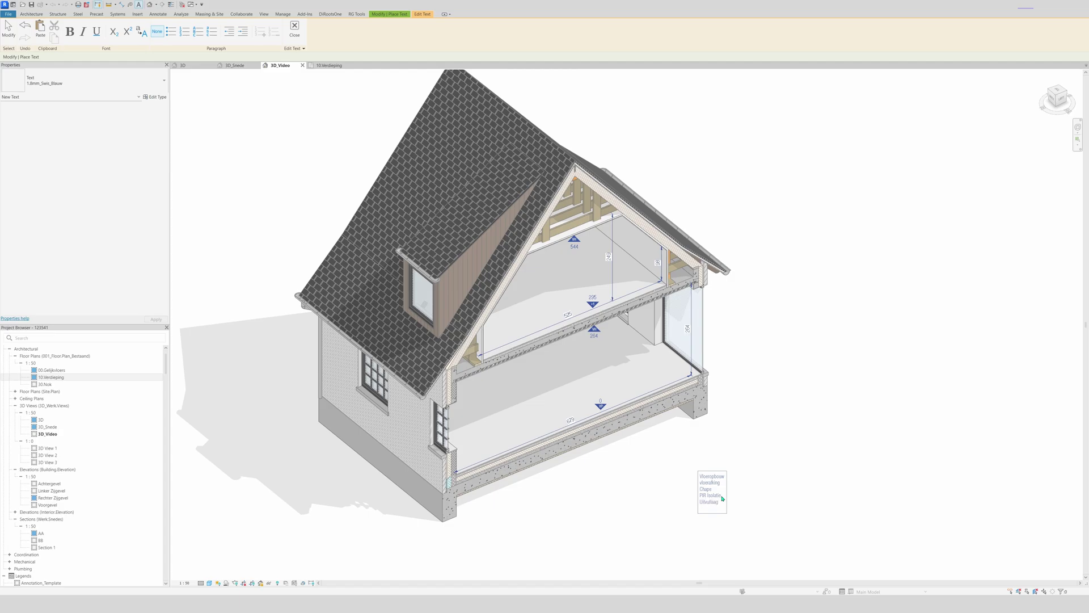
text(g)
key(Return)
Step: Complete the note with the lines "Vloerplaat" and "Zuiverheidslaag", and save the project
text(Vloerplaat)
key(Return)
text(Zuiverheidslaag)
click(759, 451)
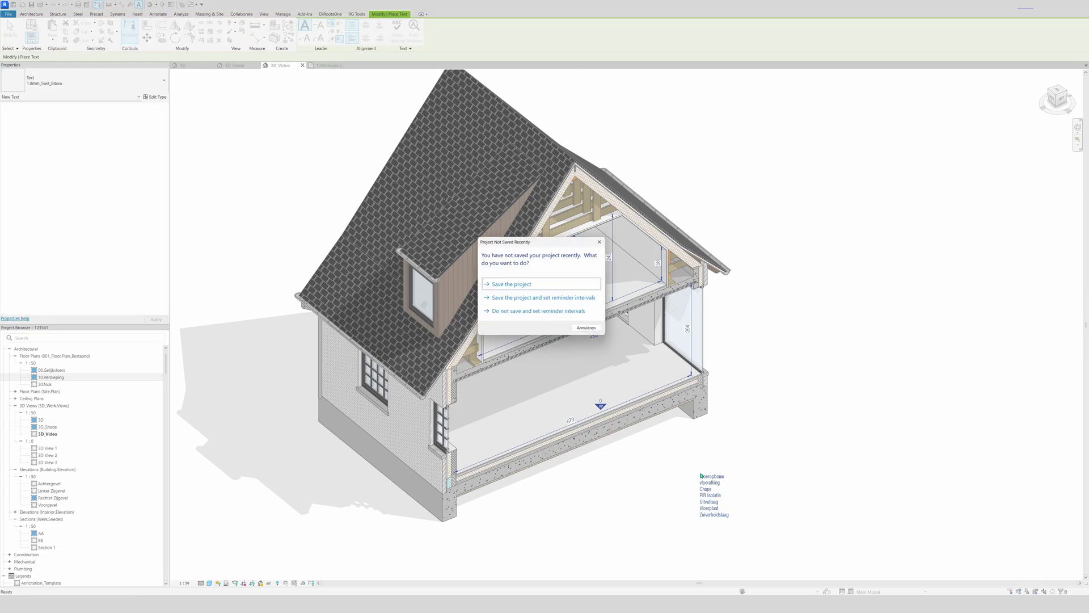
click(519, 285)
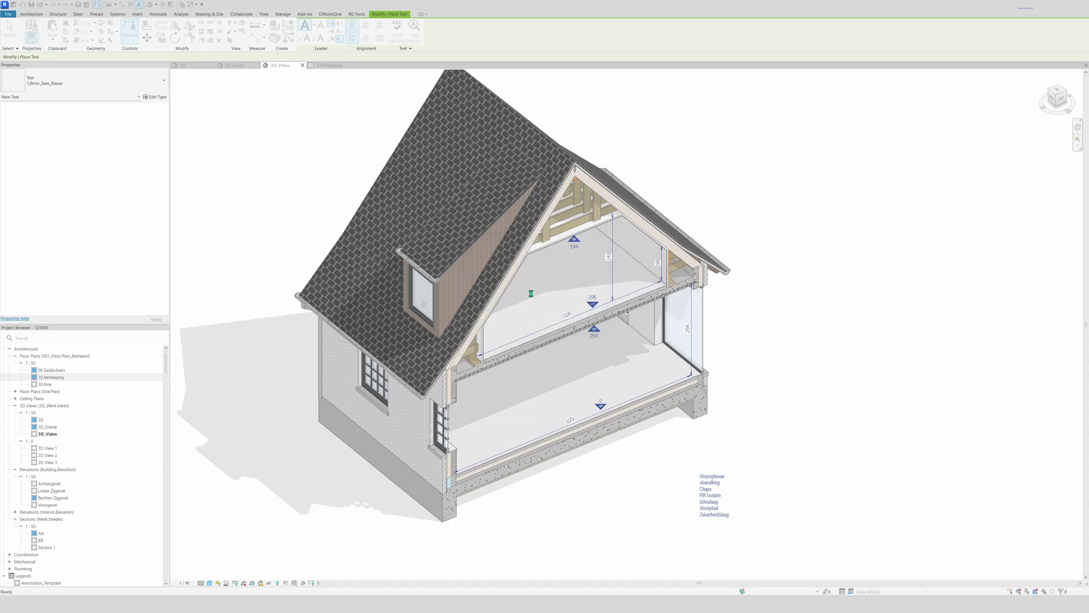
Step: Move the floor build-up note into the ground floor room, near the glazed rear opening
key(Escape)
click(706, 487)
drag(699, 471, 628, 341)
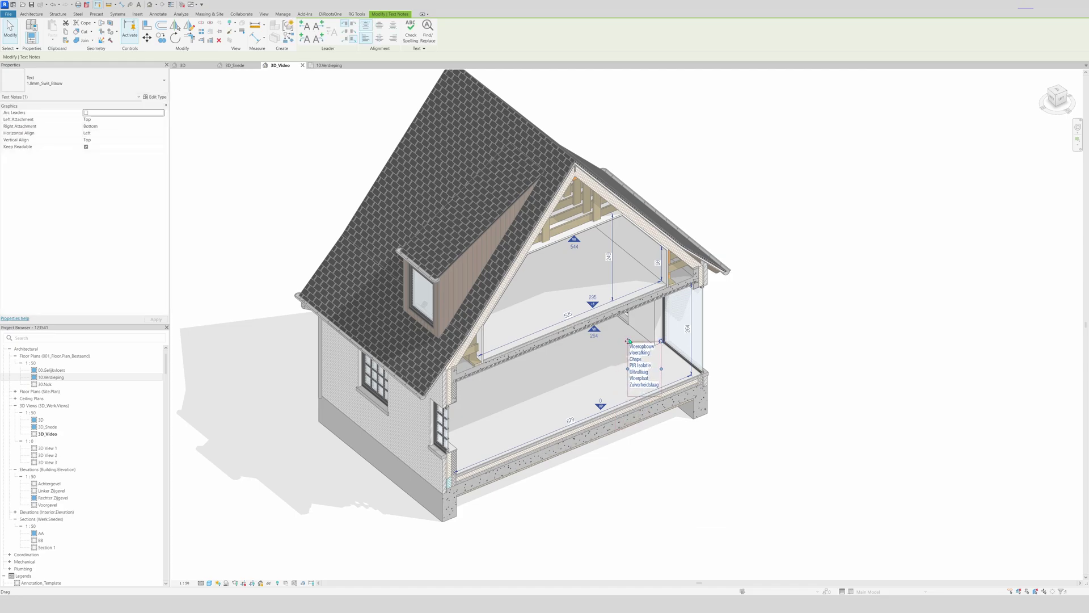
click(835, 366)
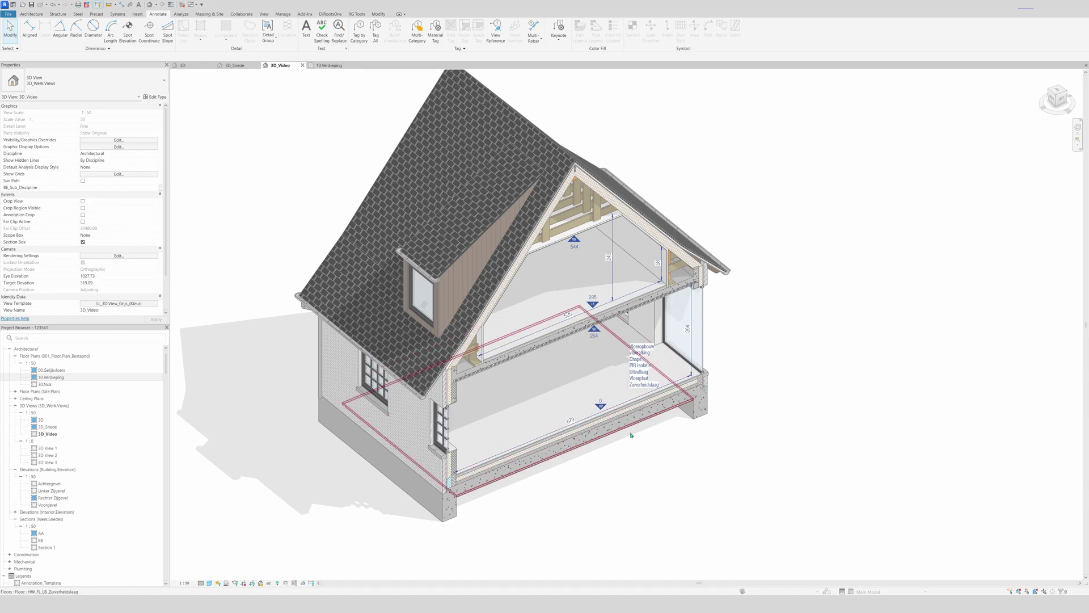
Step: Add a left straight leader to the floor build-up note and route it vertically down into the ground floor slab
click(644, 366)
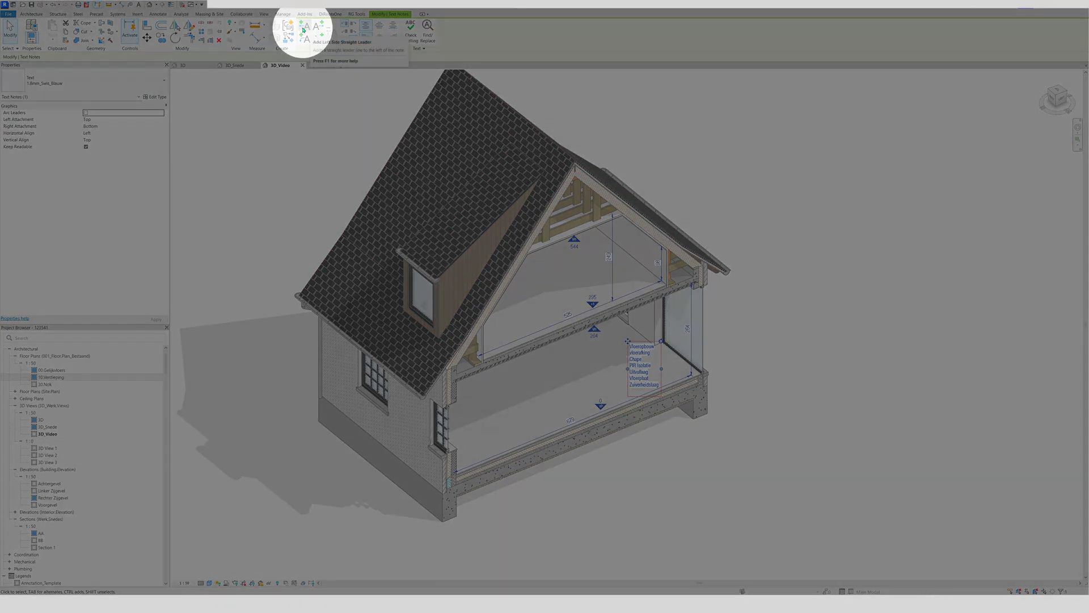
click(304, 29)
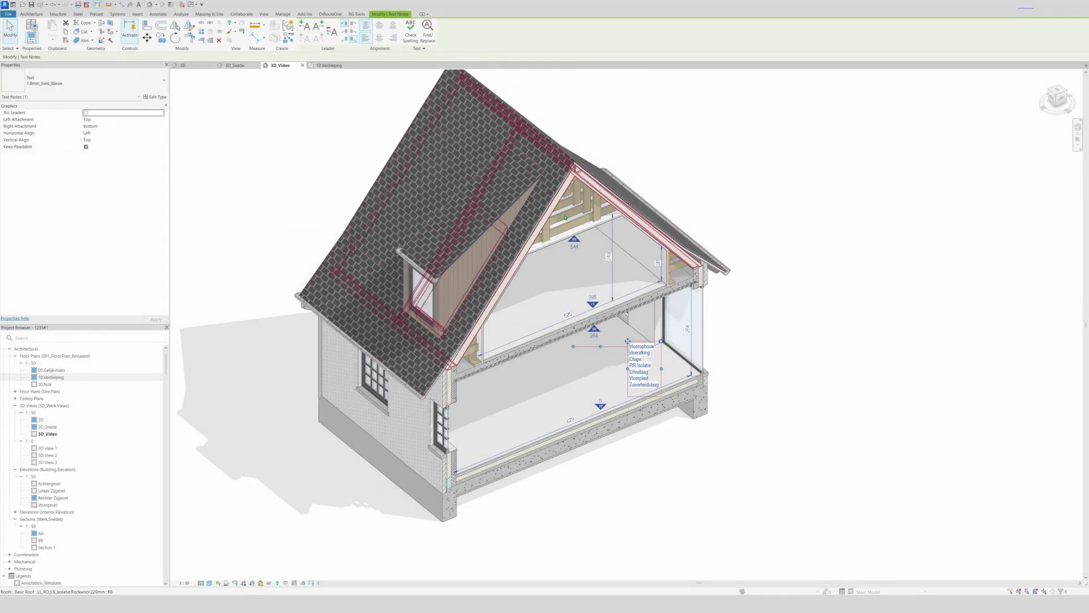
click(649, 449)
scroll(651, 447, up, 4)
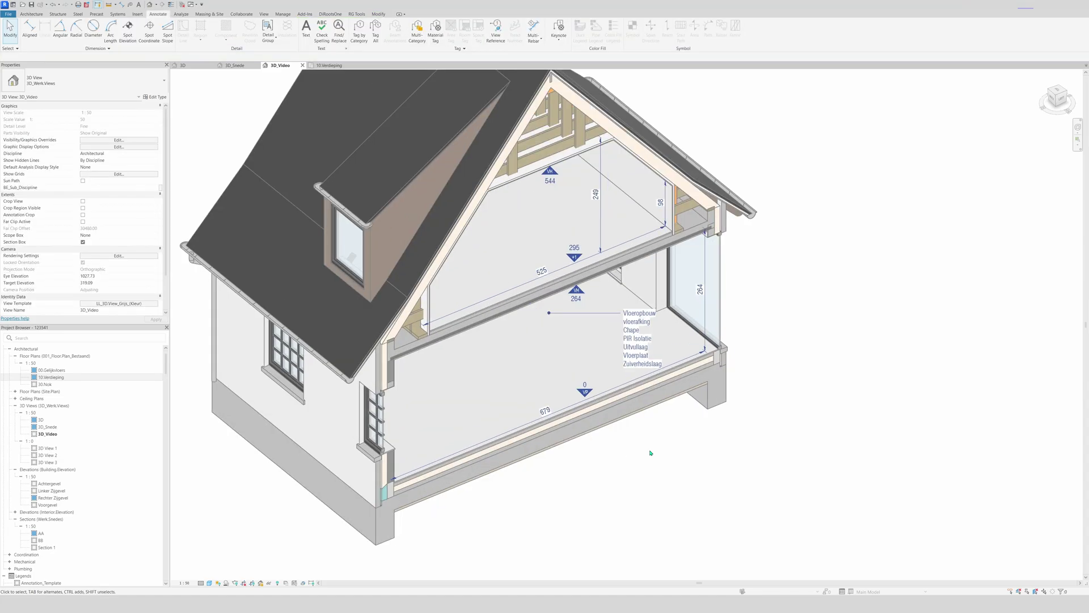
click(549, 313)
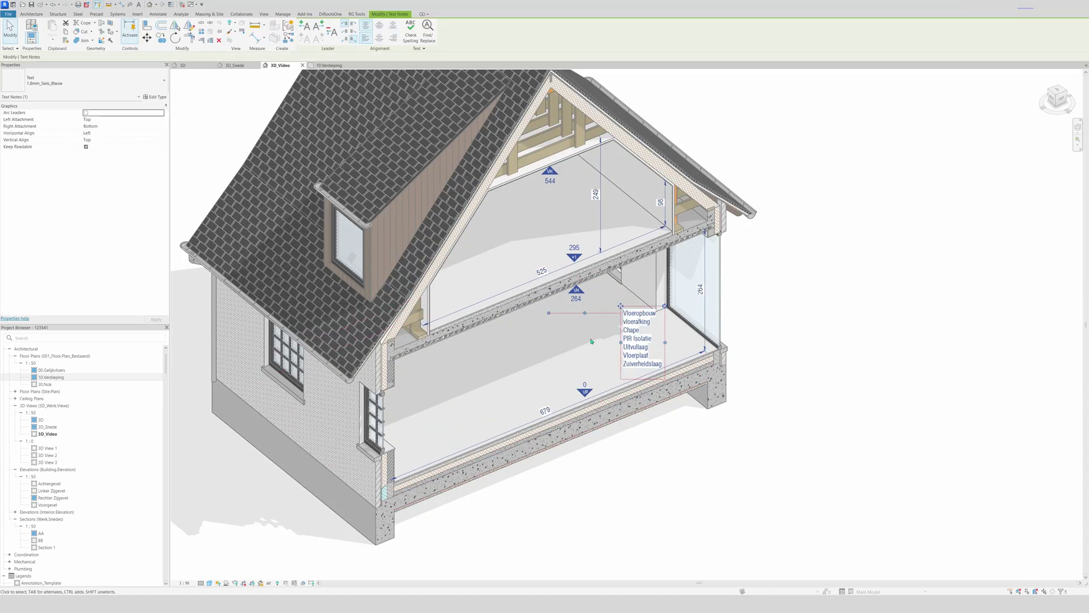
drag(549, 313, 610, 406)
drag(615, 357, 611, 316)
key(Escape)
Step: Copy the floor build-up note with its leader to the roof slope and to the attic room
shift+middle_drag(649, 445, 622, 405)
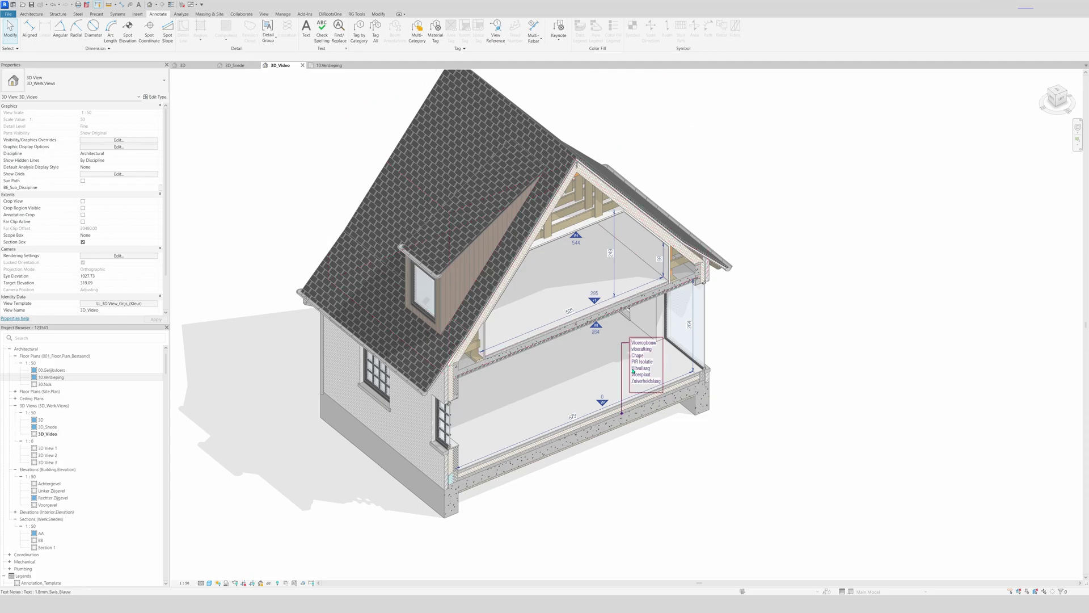
click(642, 359)
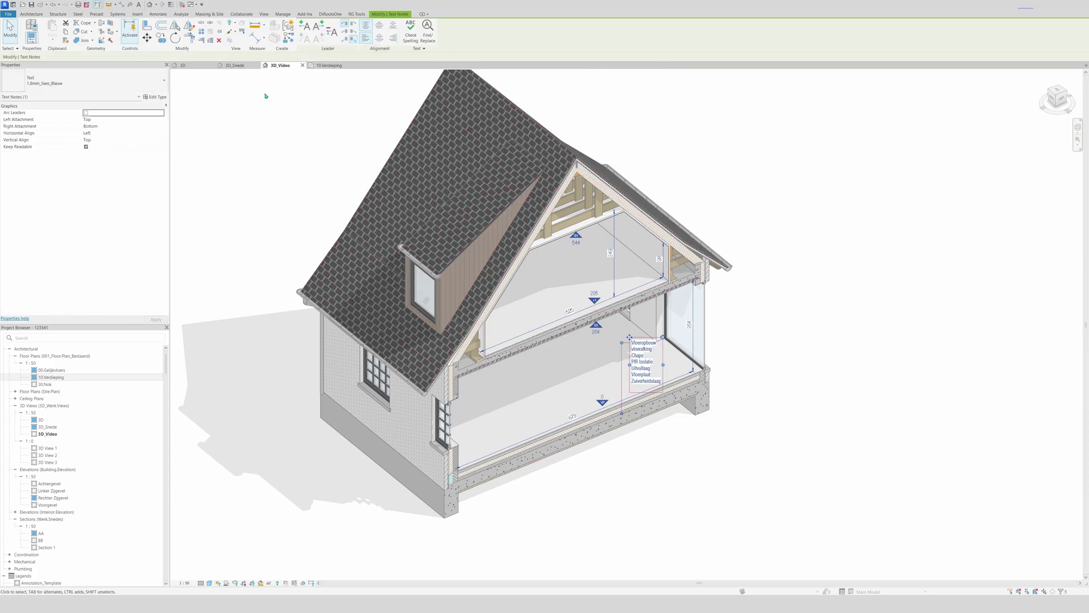
key(m)
key(v)
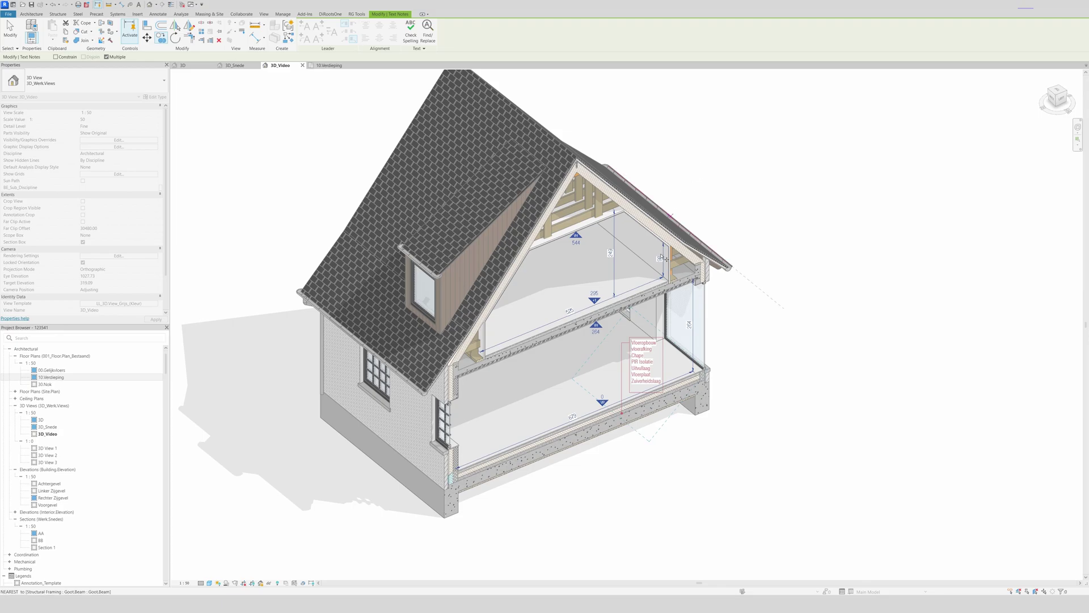
click(700, 166)
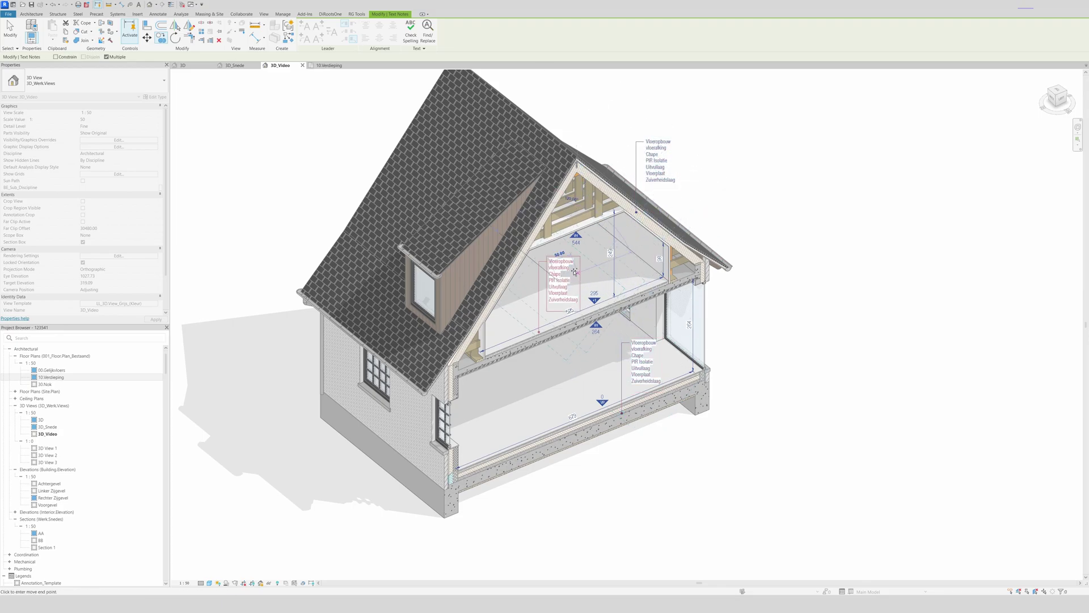
click(629, 310)
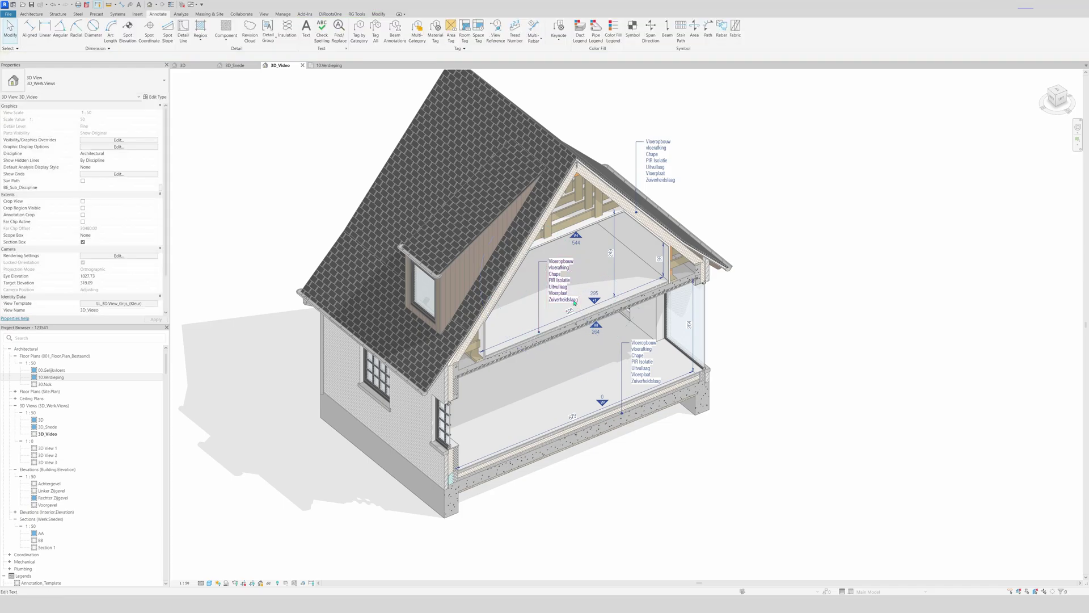
Step: Nudge the attic copy of the note sideways and down so its leader ends in the attic floor slab
drag(553, 281, 579, 269)
key(Left)
key(Left)
key(Left)
key(Left)
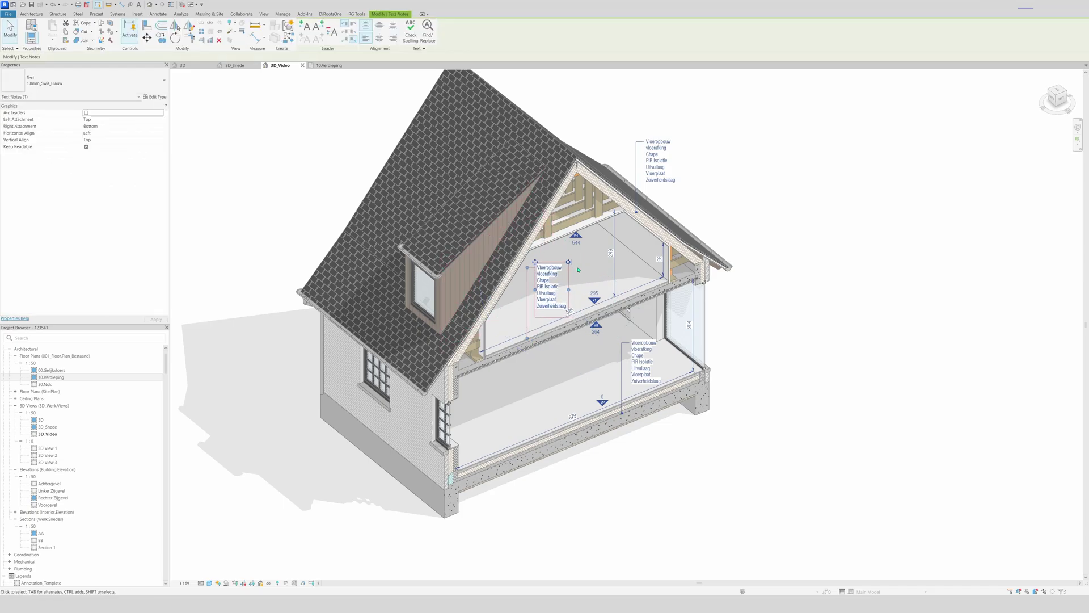
key(Down)
key(Down)
key(Down)
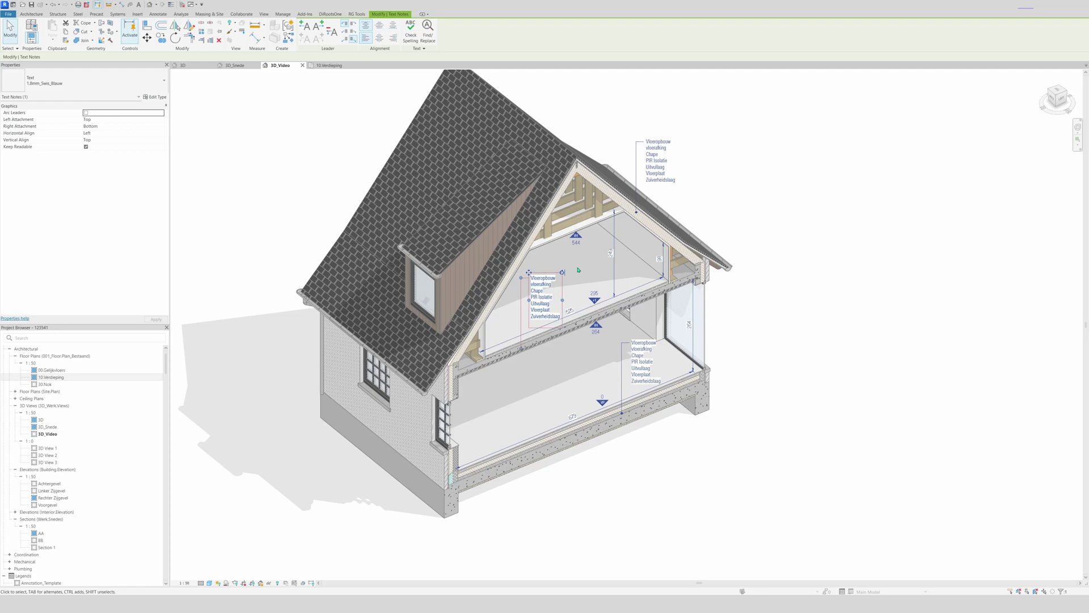
click(758, 170)
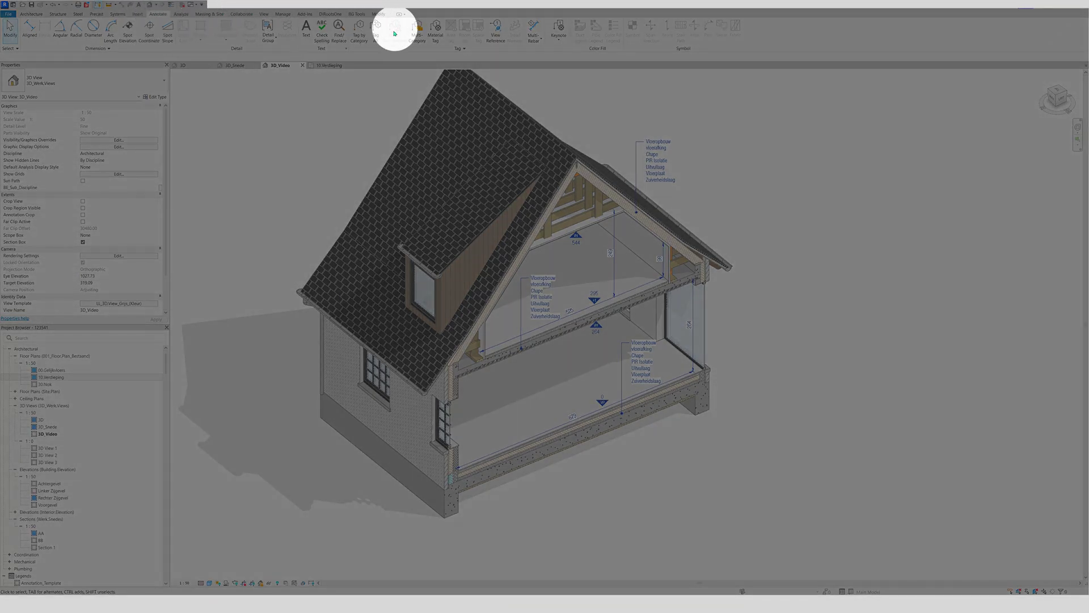
Step: Tag the dormer window and the front facade window by category, with free-end leaders
click(359, 31)
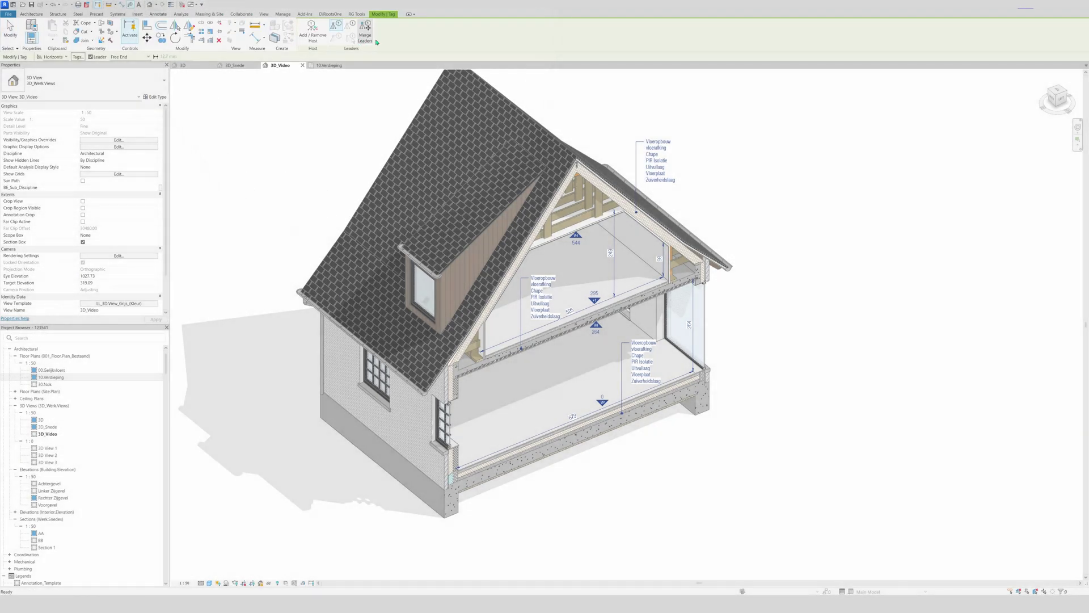
mouse_move(414, 297)
mouse_down()
mouse_move(424, 311)
mouse_move(396, 311)
mouse_move(399, 296)
mouse_up()
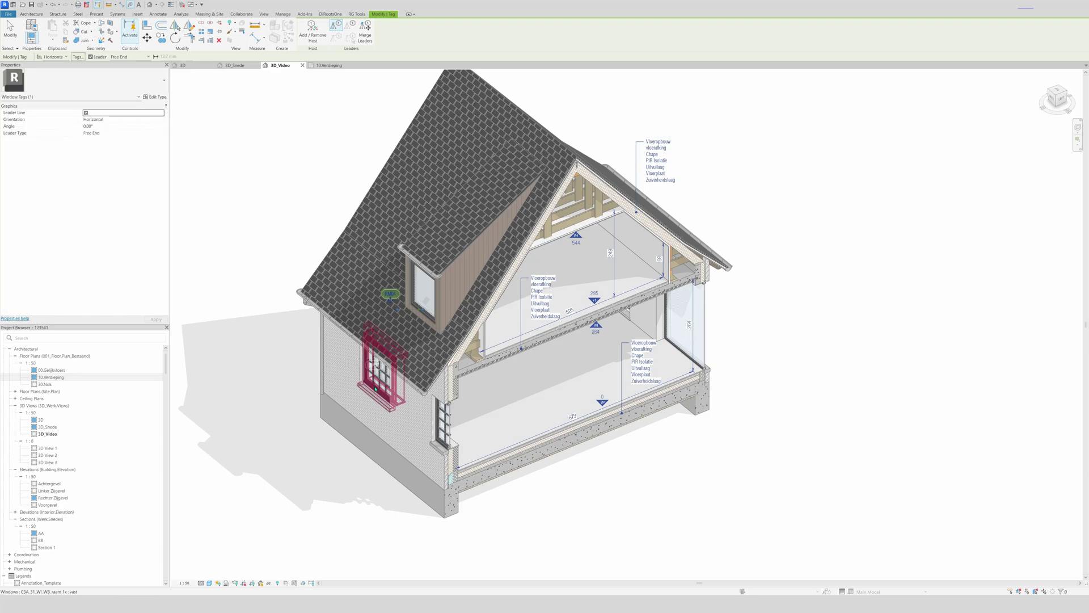
click(348, 395)
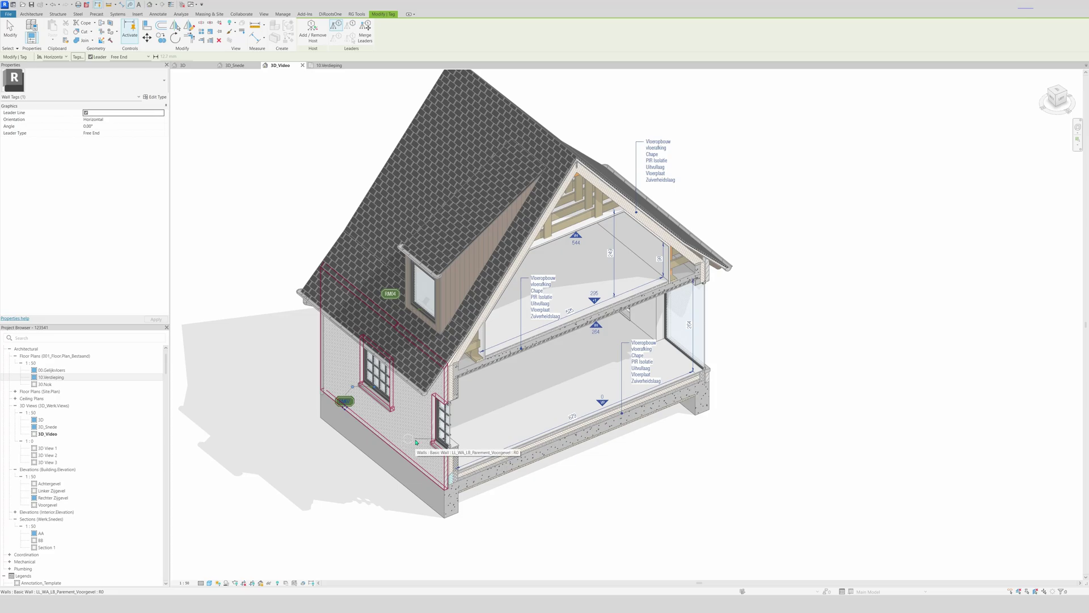
Step: Tag the front facade's brick wall and the window cut by the section, placing the tags on the facade
key(Escape)
click(410, 420)
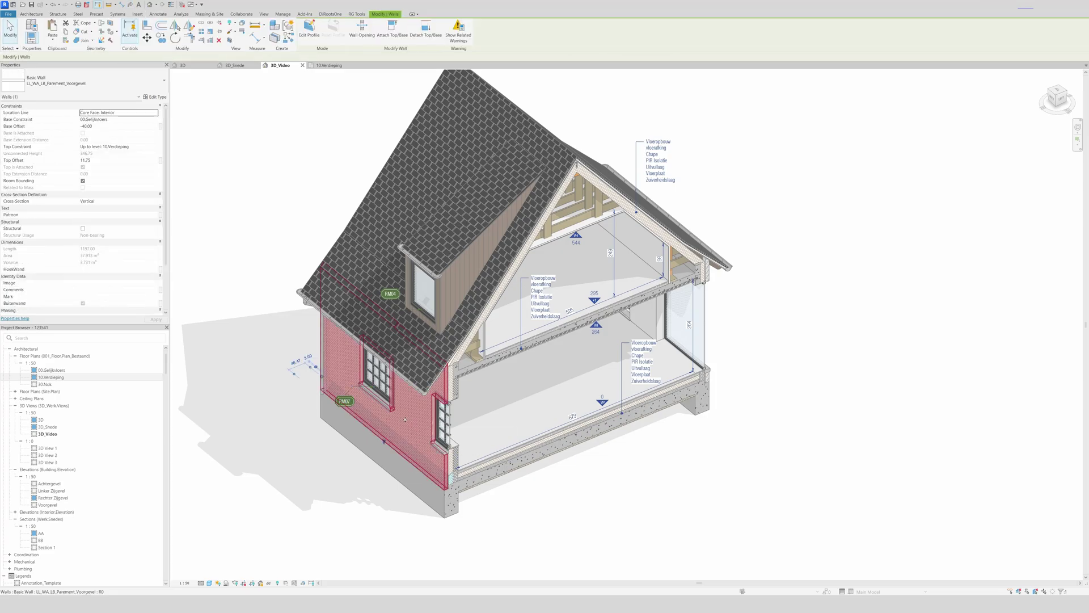
key(Escape)
key(t)
key(g)
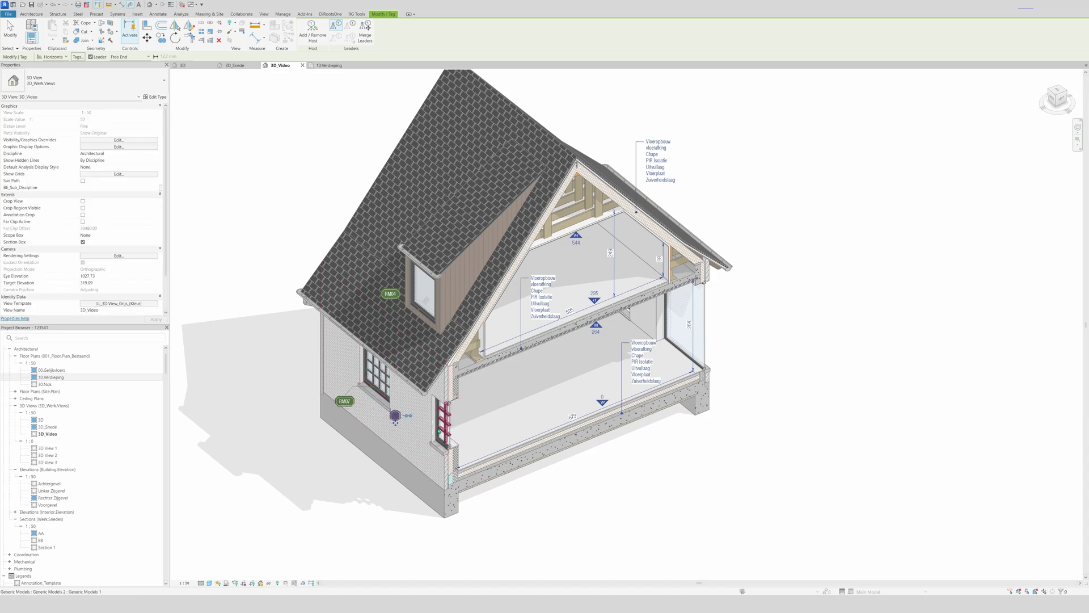
click(439, 443)
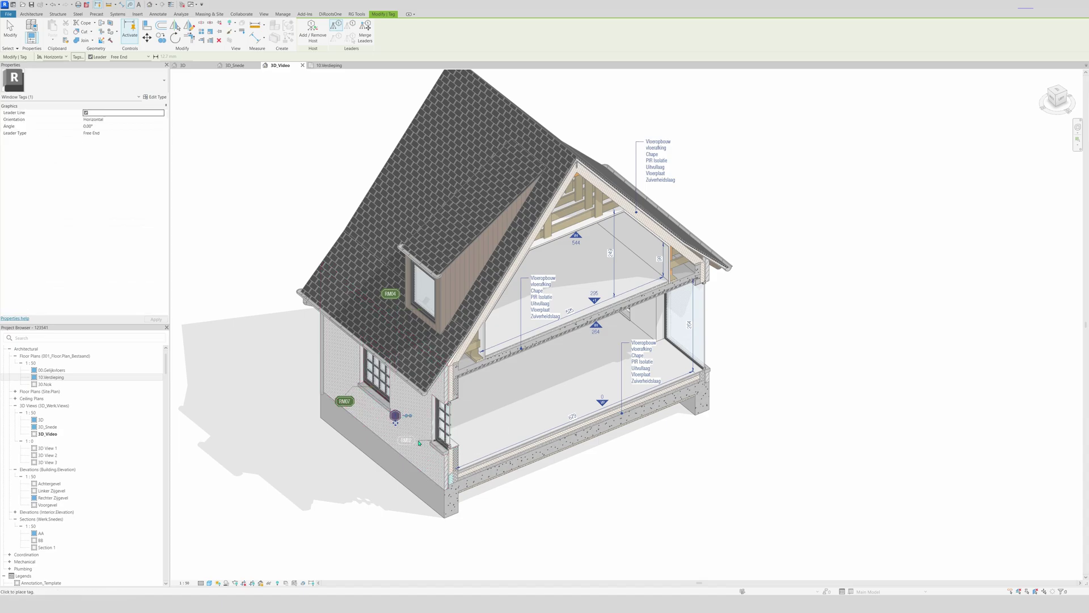
click(412, 451)
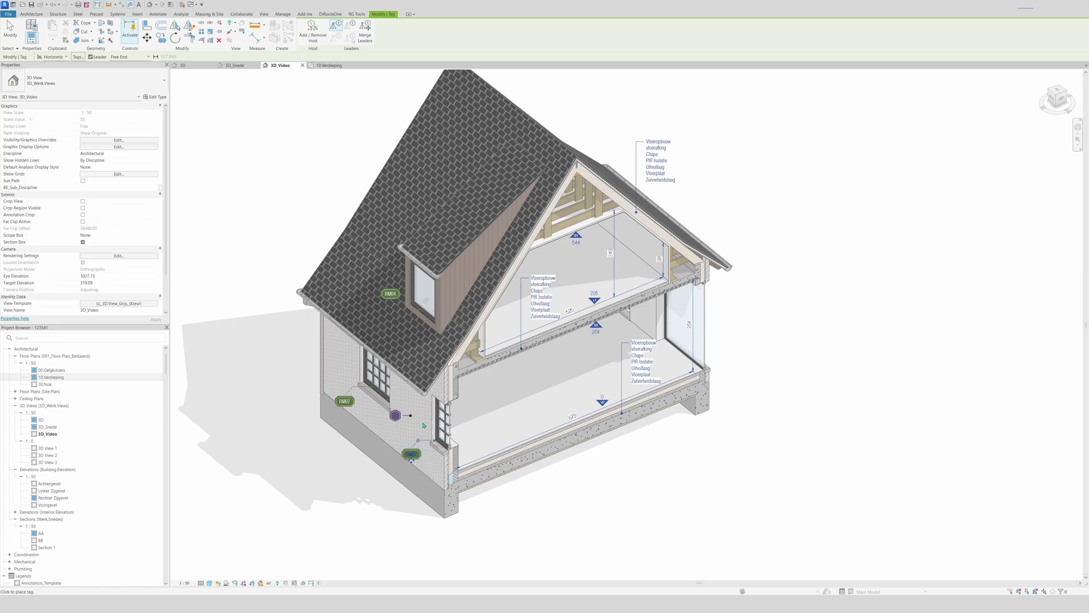
click(685, 356)
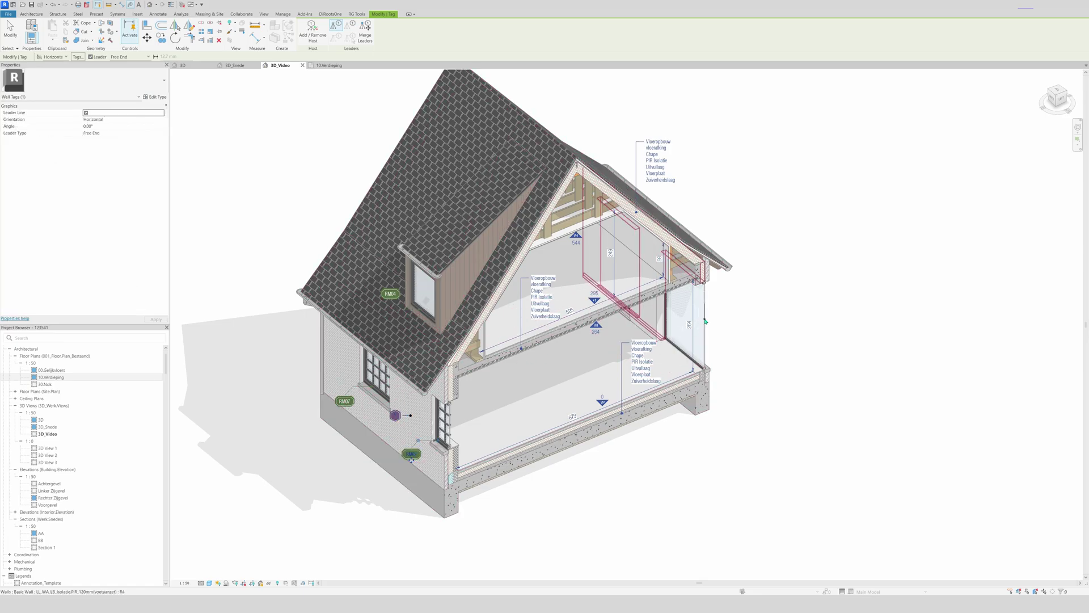
click(727, 311)
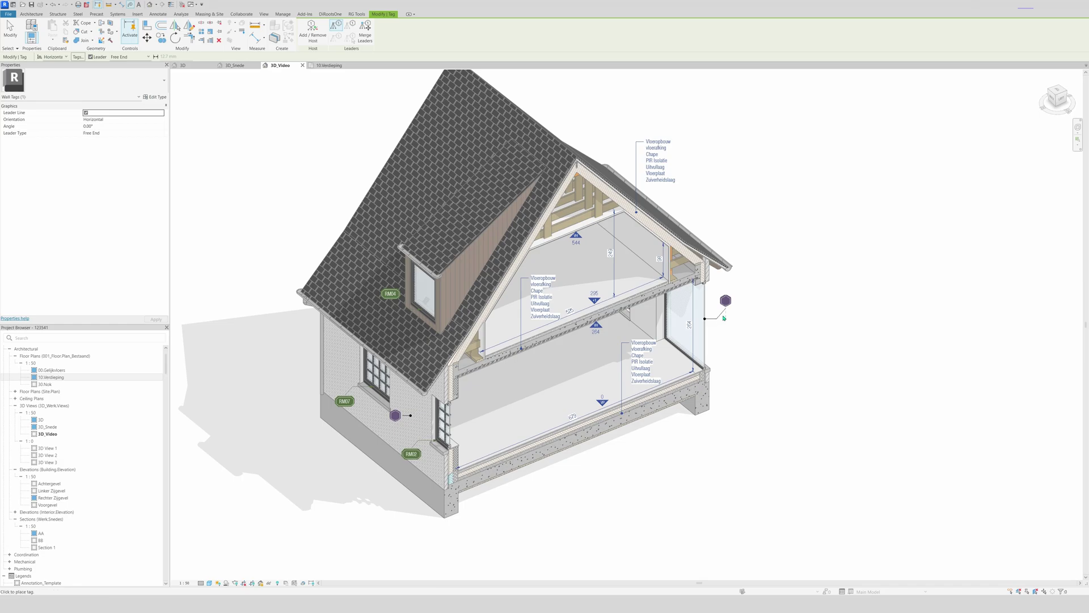
key(ctrl+z)
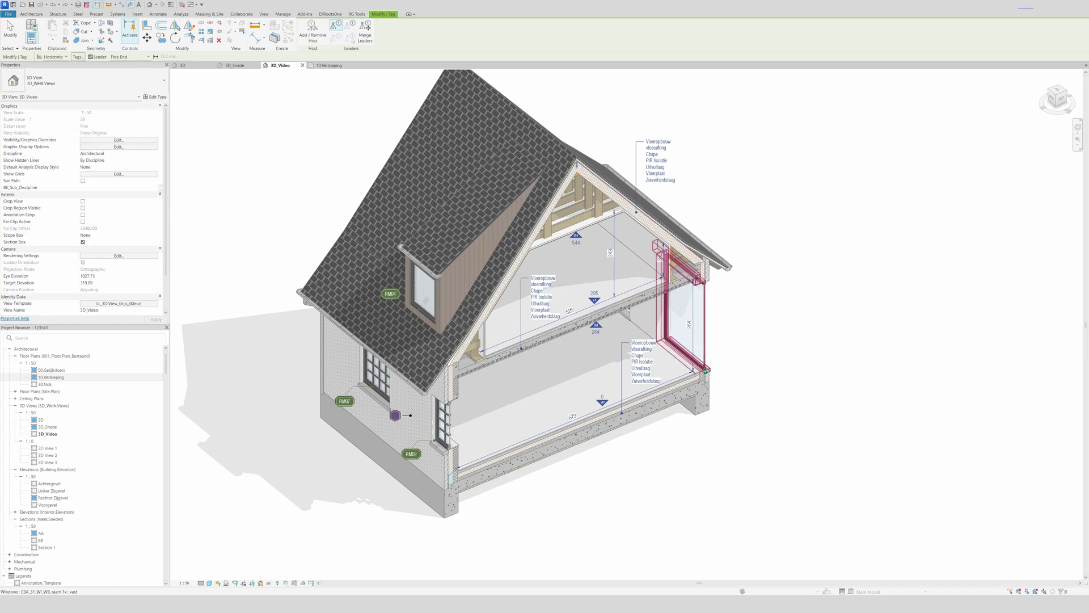
Step: Tag the glazed rear window outside the house and move its leader end up along the window frame
click(707, 370)
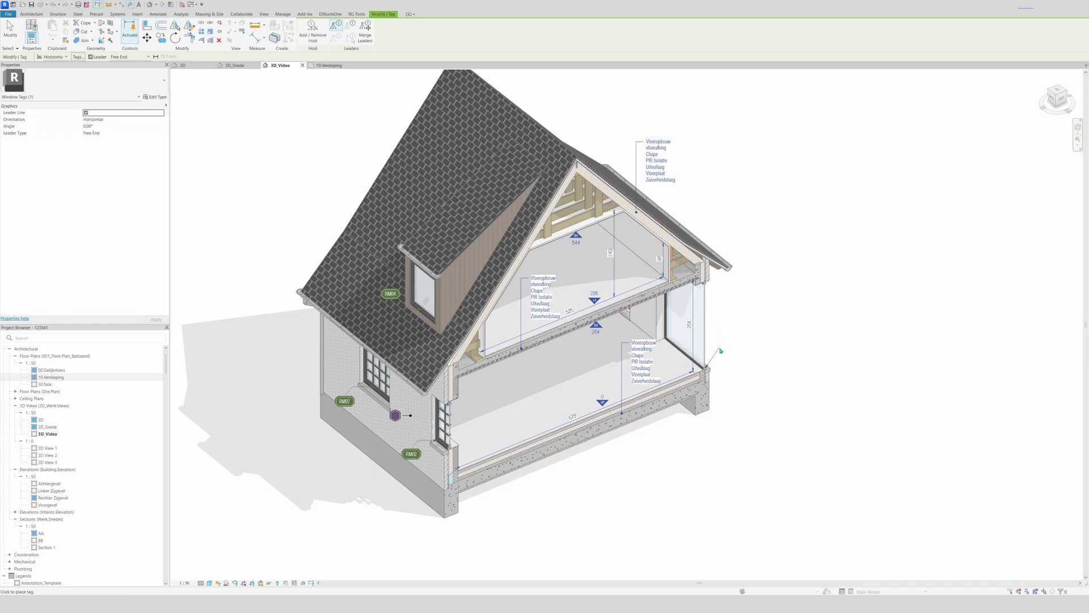
click(725, 350)
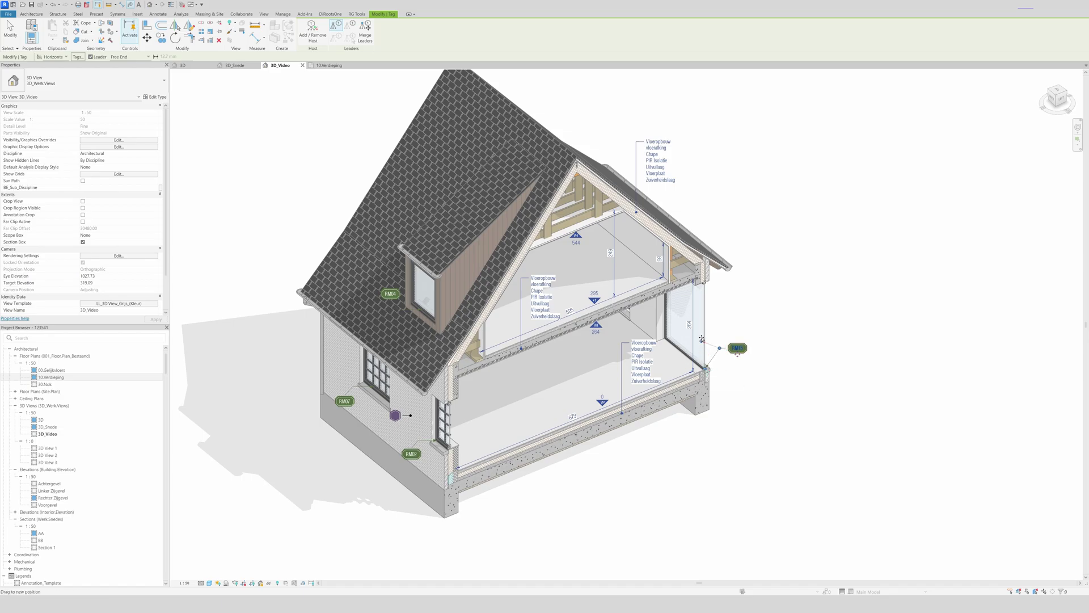
drag(702, 340, 707, 335)
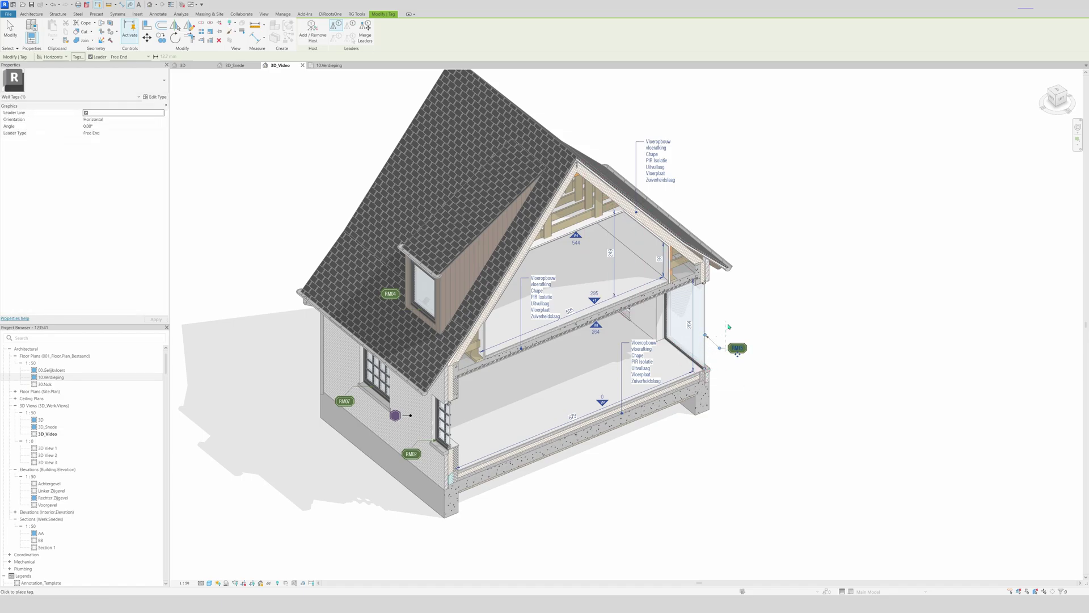
Step: Finish tagging and delete the brick wall's tag from the front facade
key(Escape)
key(Escape)
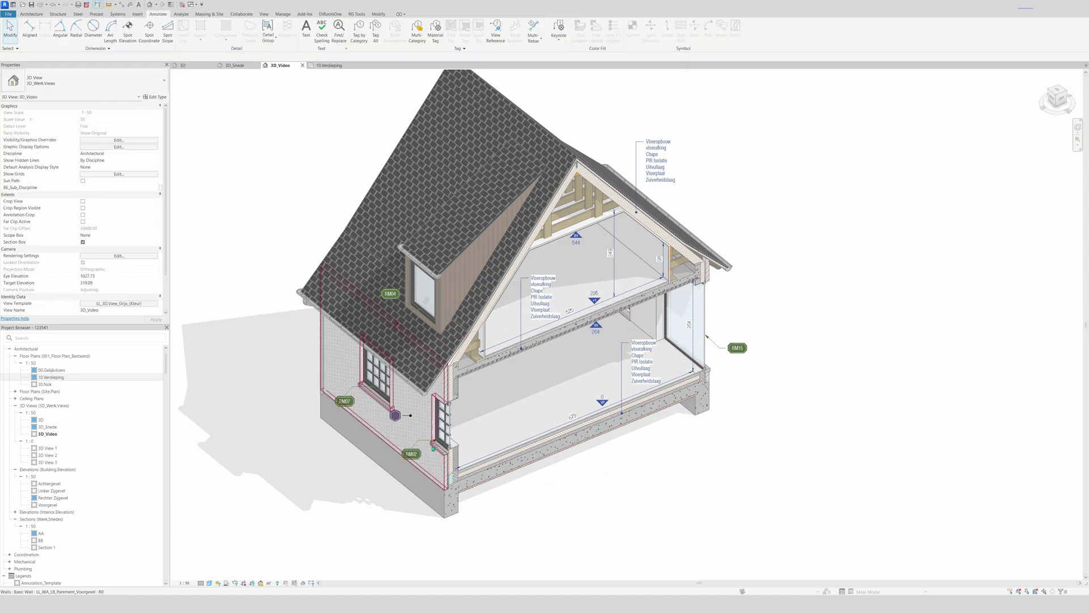
click(402, 413)
click(349, 521)
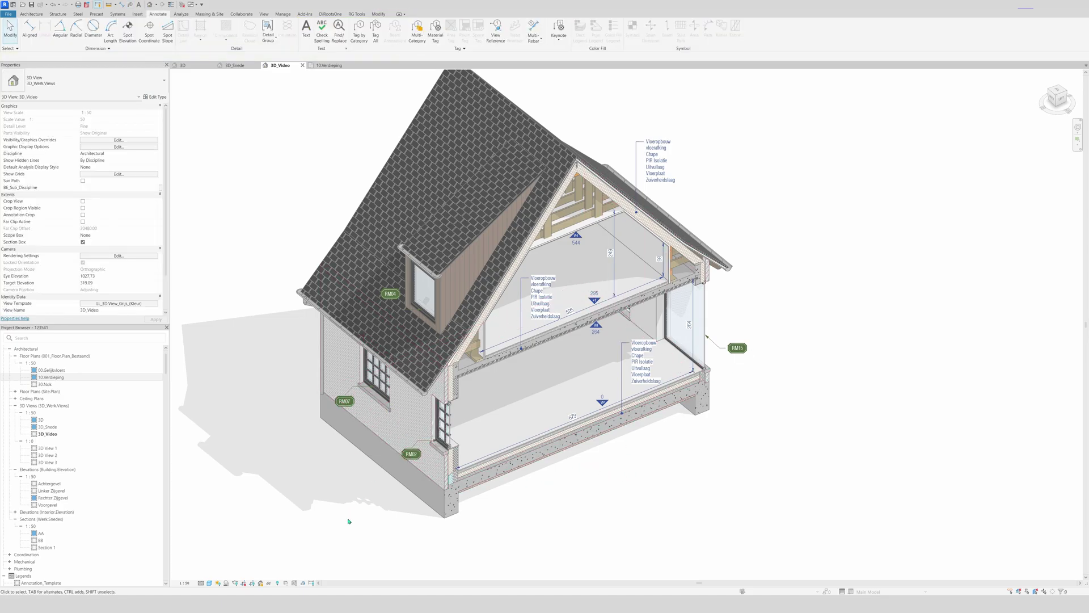
Step: Move the RM02 tag and its leader elbow up the facade, beside the window cut by the section
click(411, 455)
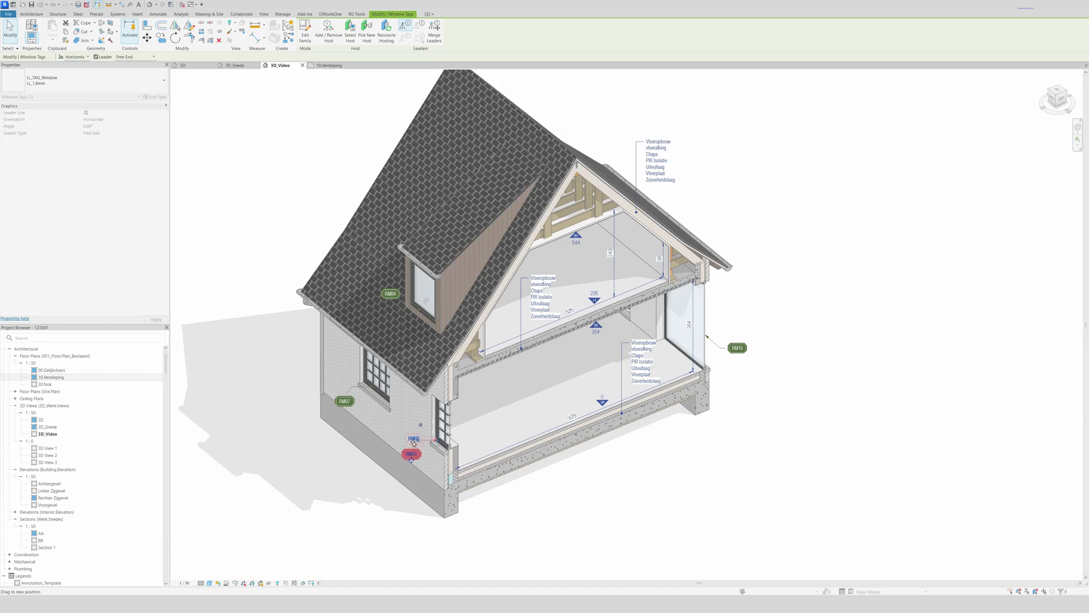
drag(406, 459, 396, 458)
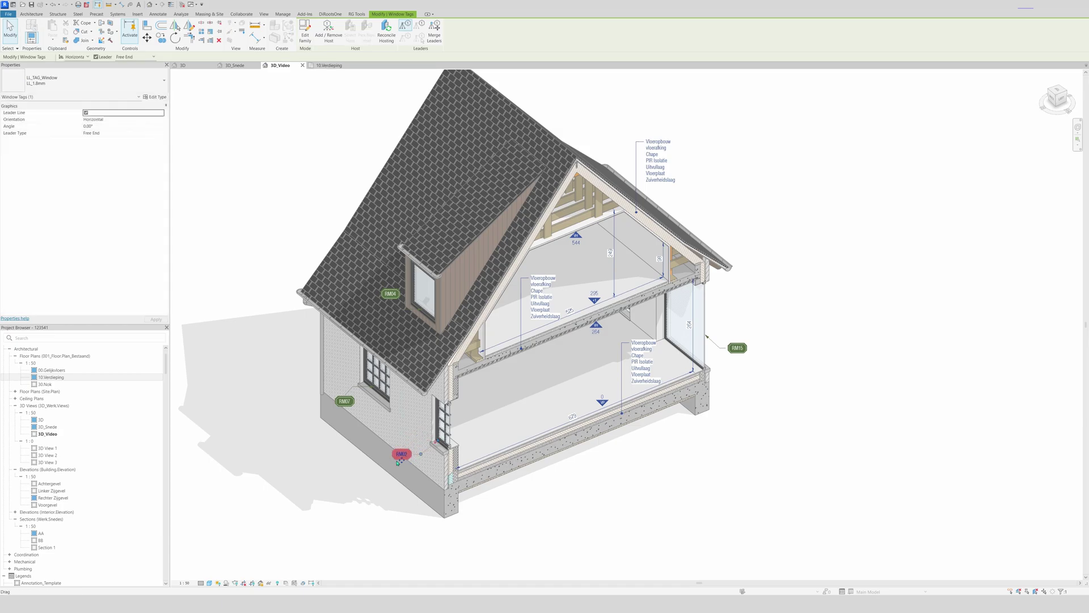
drag(424, 456, 402, 430)
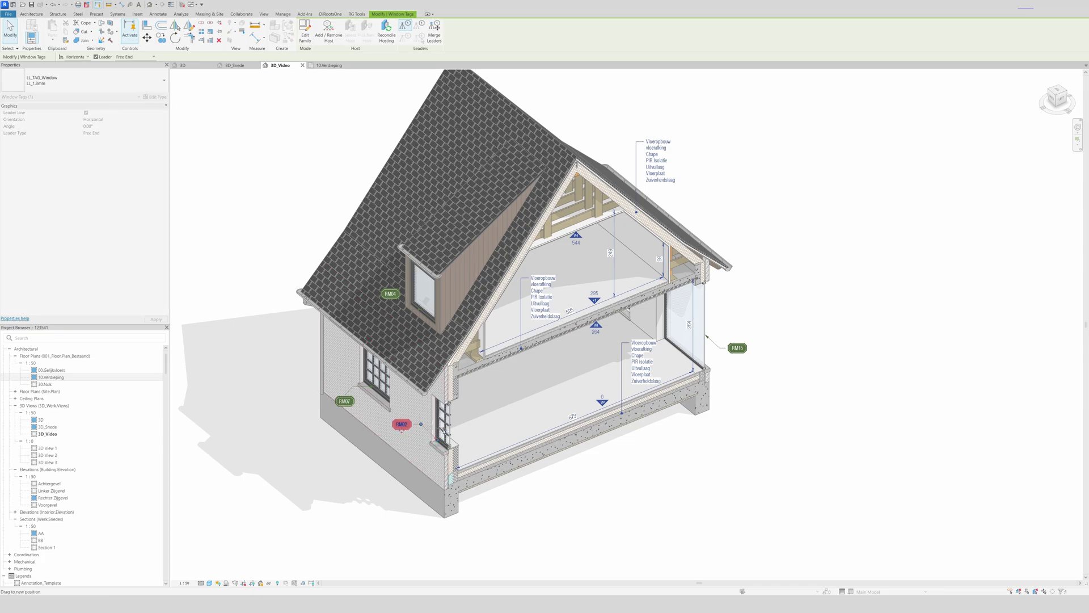
Step: Move the RM07 tag up beside its facade window, and adjust the dormer tag's leader to end on the dormer window
click(344, 401)
mouse_move(345, 401)
mouse_down()
mouse_move(347, 411)
mouse_move(336, 381)
mouse_move(382, 374)
mouse_move(343, 374)
mouse_move(352, 385)
mouse_up()
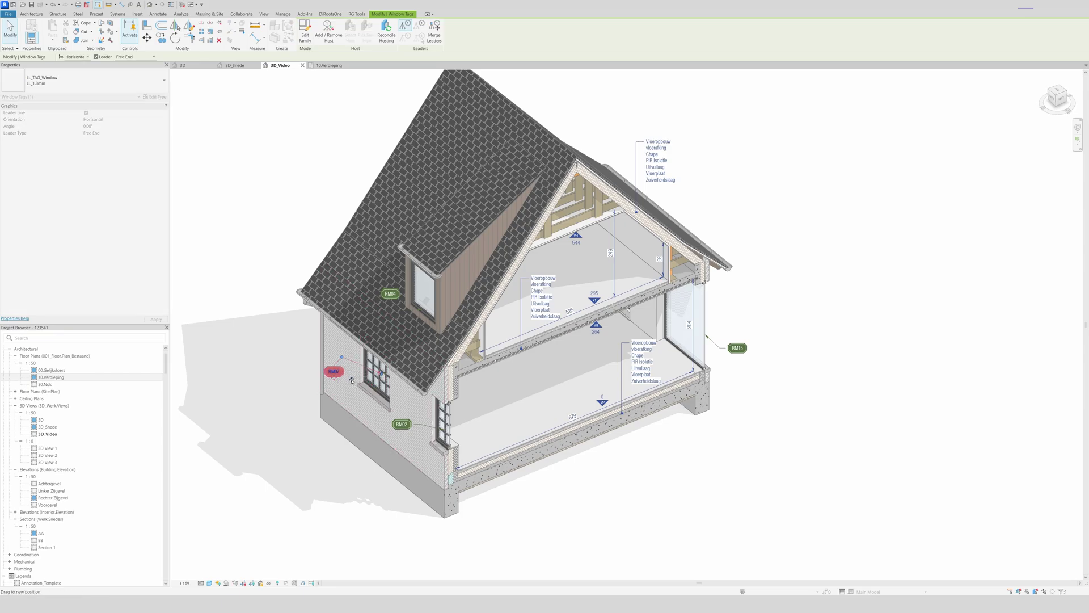
drag(352, 380, 352, 378)
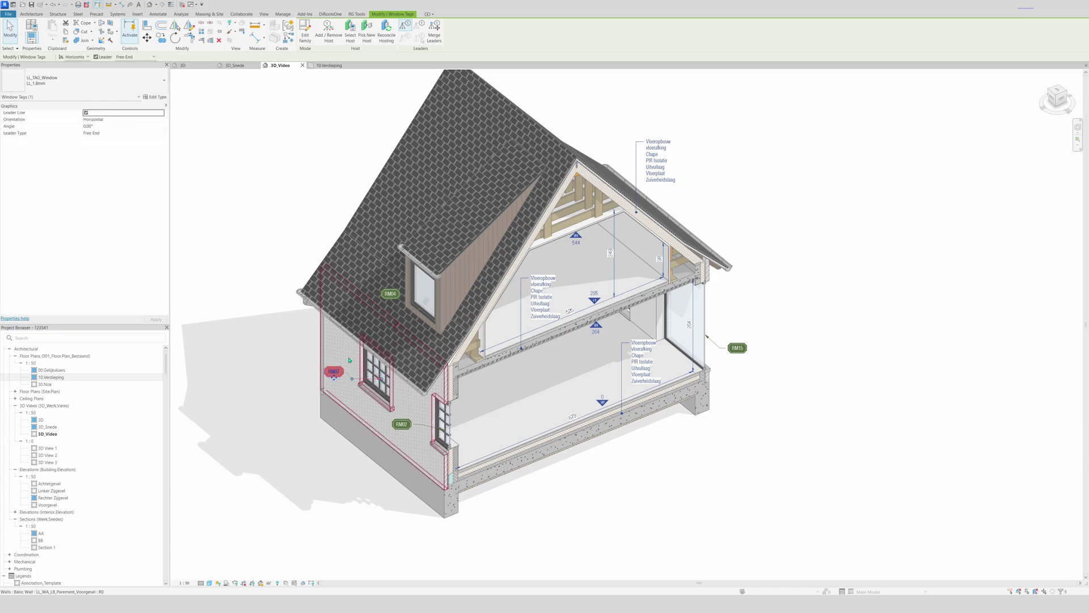
key(Escape)
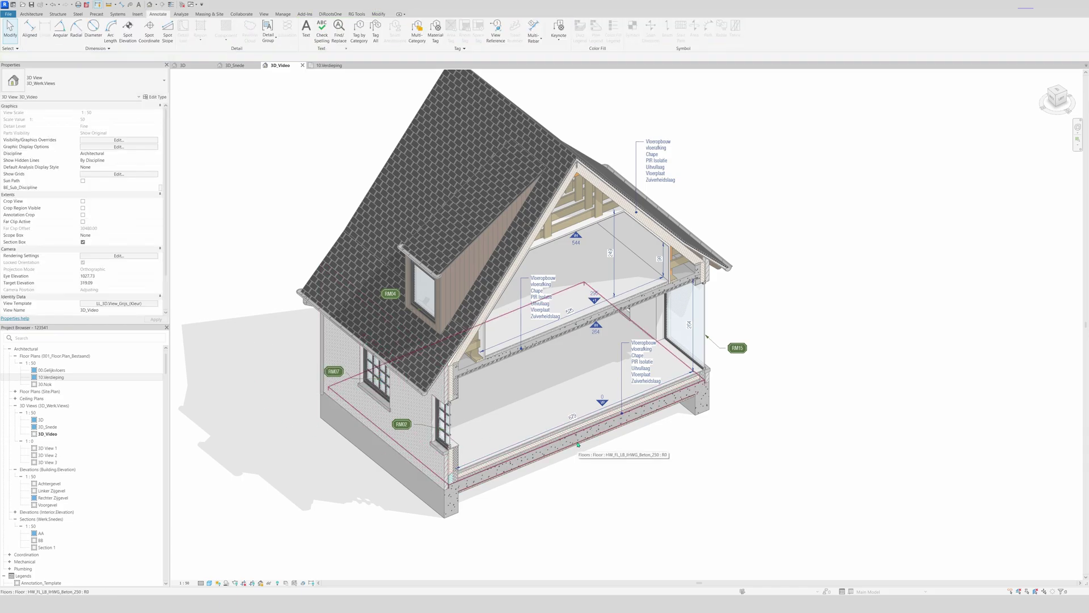
mouse_move(399, 312)
mouse_down()
mouse_move(425, 309)
mouse_move(404, 296)
mouse_move(420, 283)
mouse_up()
click(562, 481)
Step: Place a text note reading "Kimblok" in the empty area in front of the house
click(306, 29)
click(329, 492)
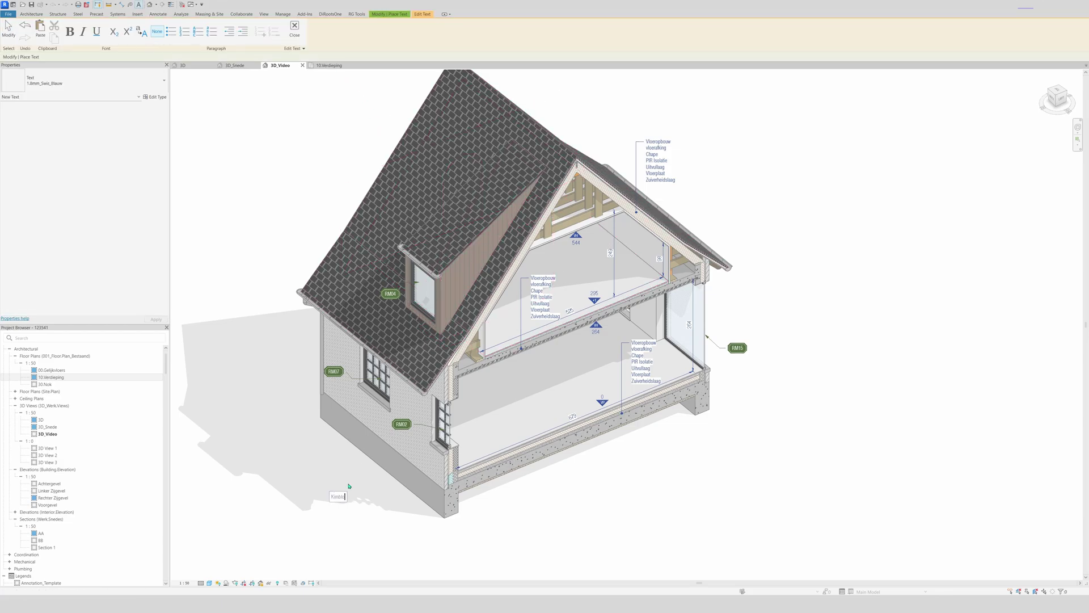
click(356, 520)
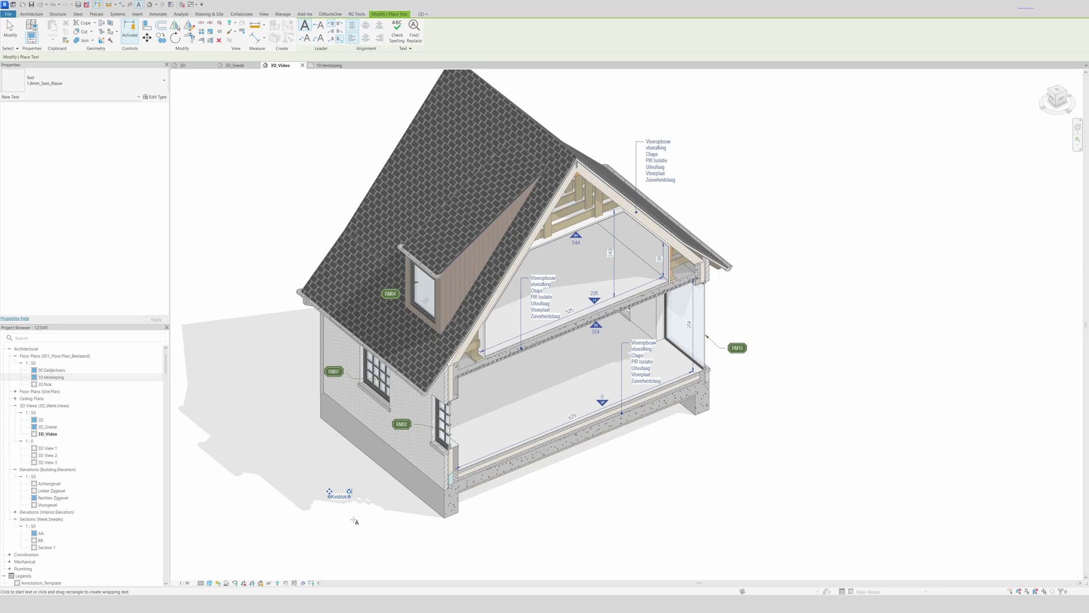
key(Escape)
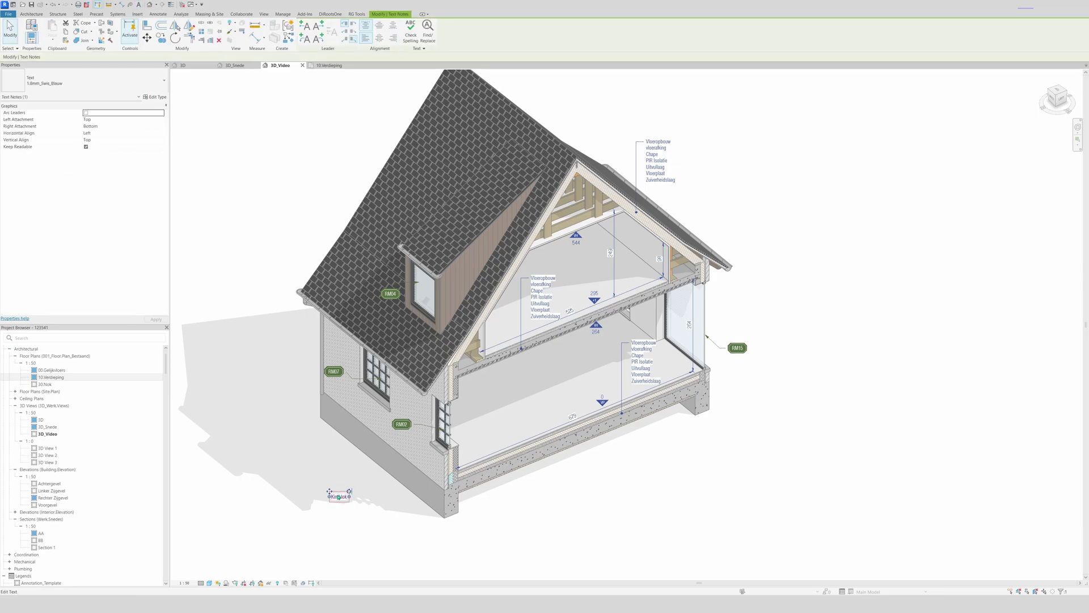
Step: Copy the Kimblok note and change the copy's text to "XPS Isolatie"
drag(339, 497, 393, 532)
double_click(394, 528)
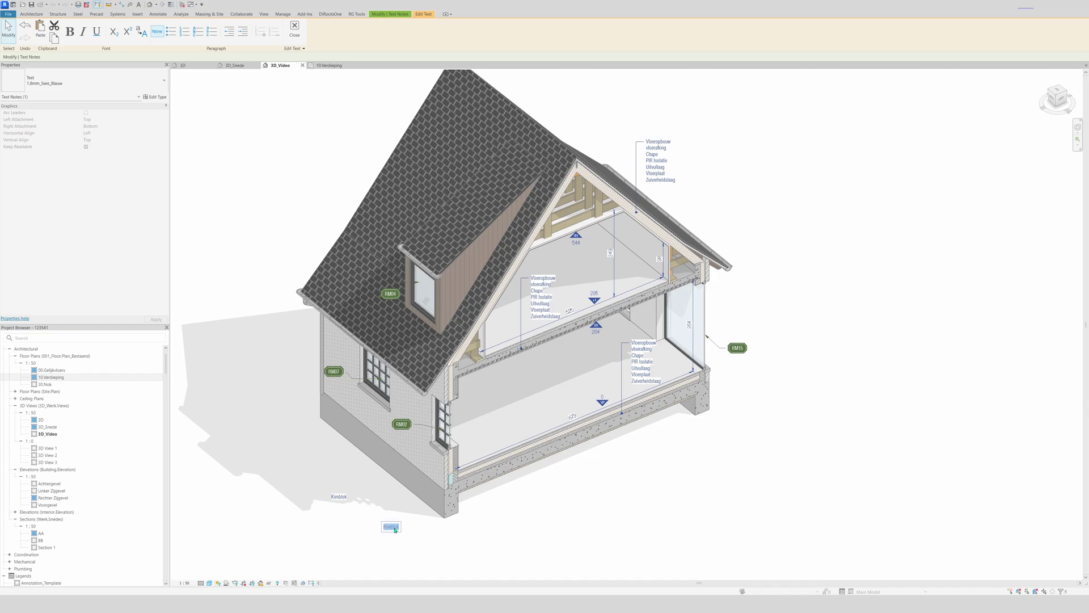
text(XPS Isolatie)
key(Escape)
key(Return)
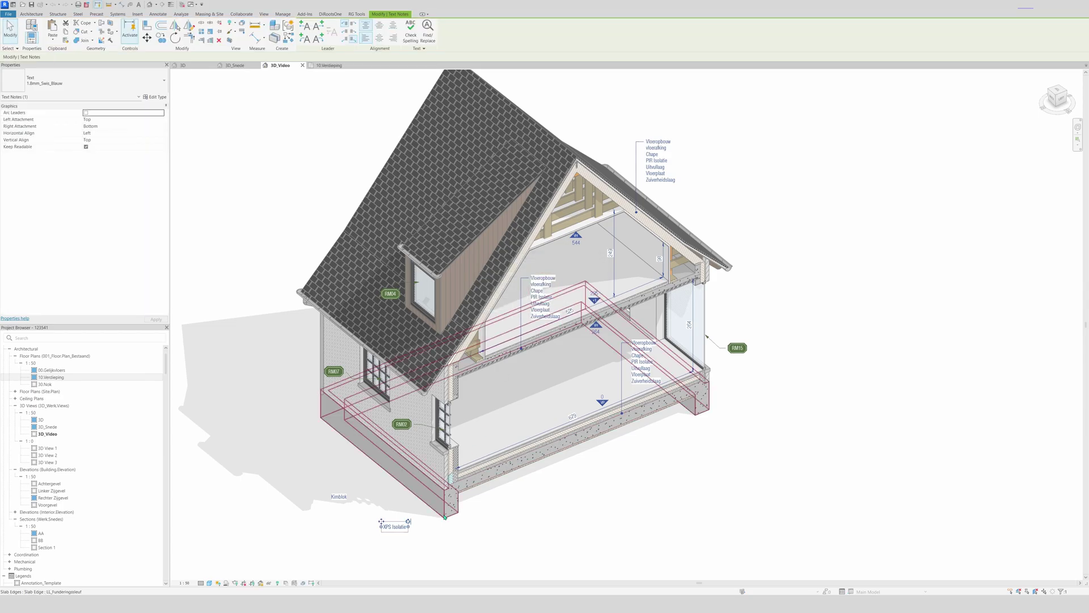
Step: Move the XPS Isolatie and Kimblok notes one above the other beside the cut foundation corner
drag(382, 522, 472, 508)
click(329, 494)
drag(328, 494, 483, 499)
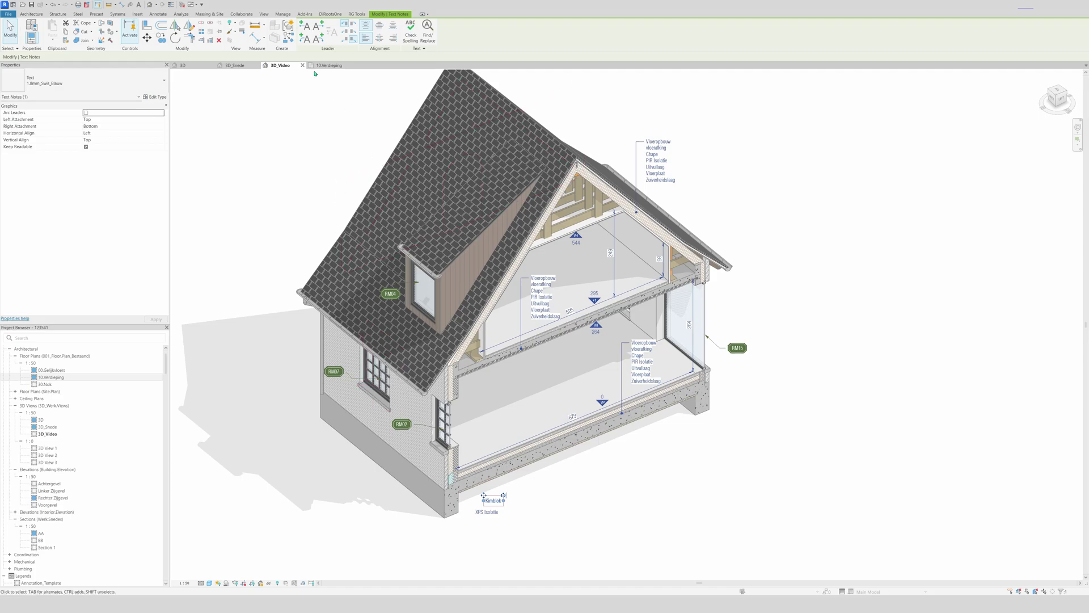
Step: Add a leader to the Kimblok and XPS Isolatie notes, ending in the matching block and insulation at the wall base
click(305, 26)
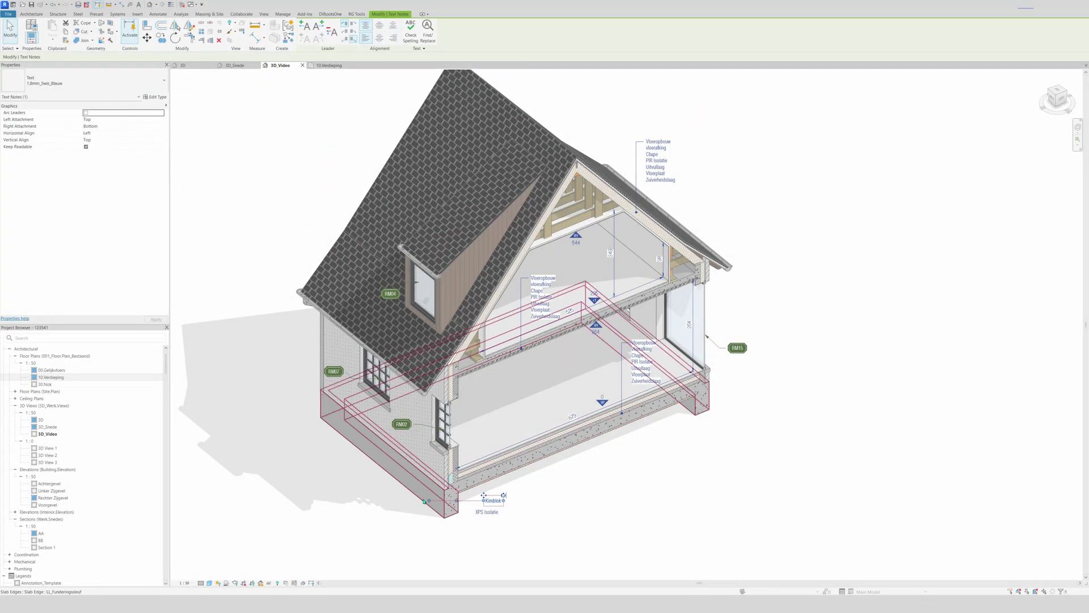
drag(457, 501, 486, 444)
scroll(469, 496, up, 5)
click(498, 530)
drag(480, 527, 420, 457)
click(556, 521)
scroll(530, 525, down, 5)
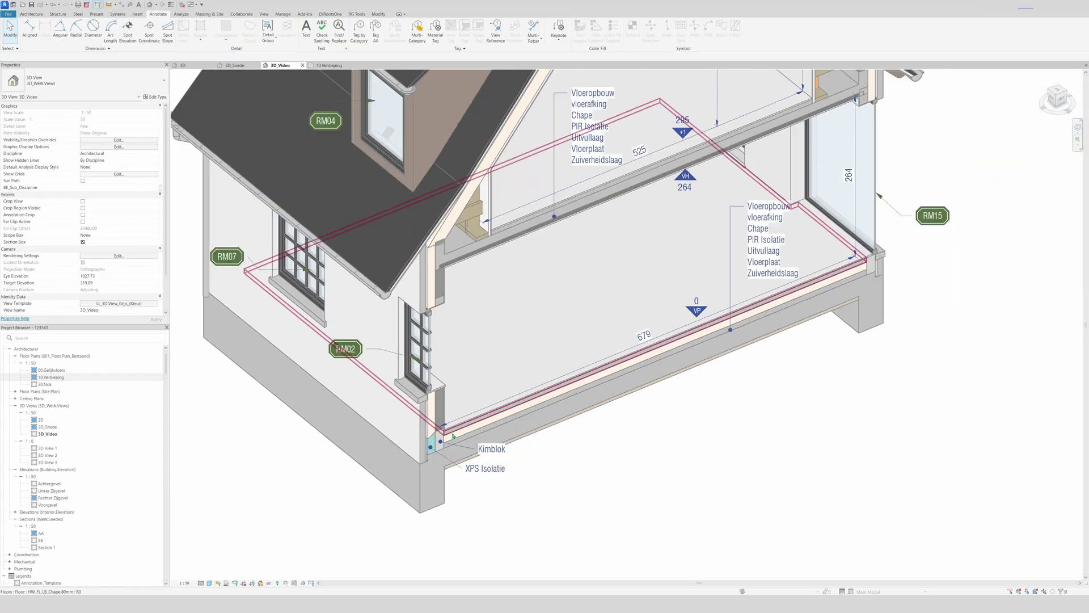
scroll(530, 525, down, 3)
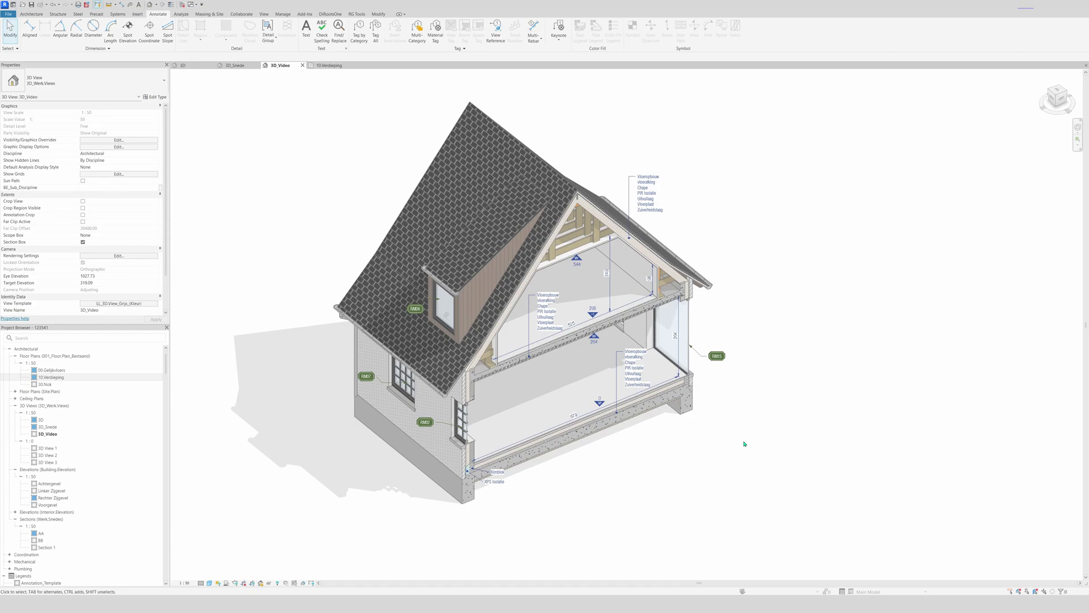
Step: Switch to the 3D_Snede view and examine its fully annotated section, including the ground floor build-up note
click(235, 65)
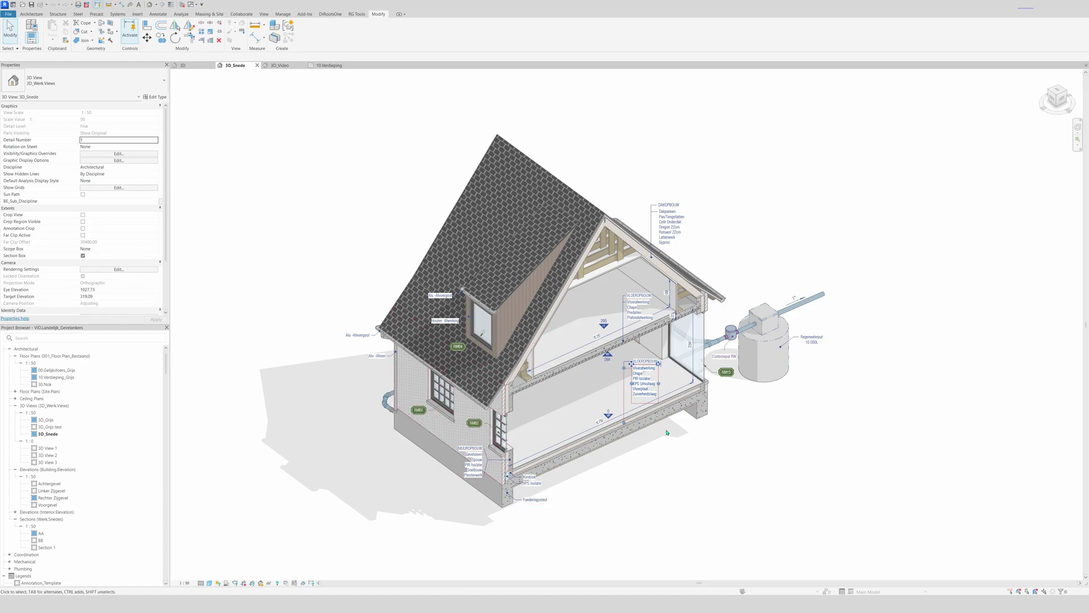
click(630, 352)
click(588, 535)
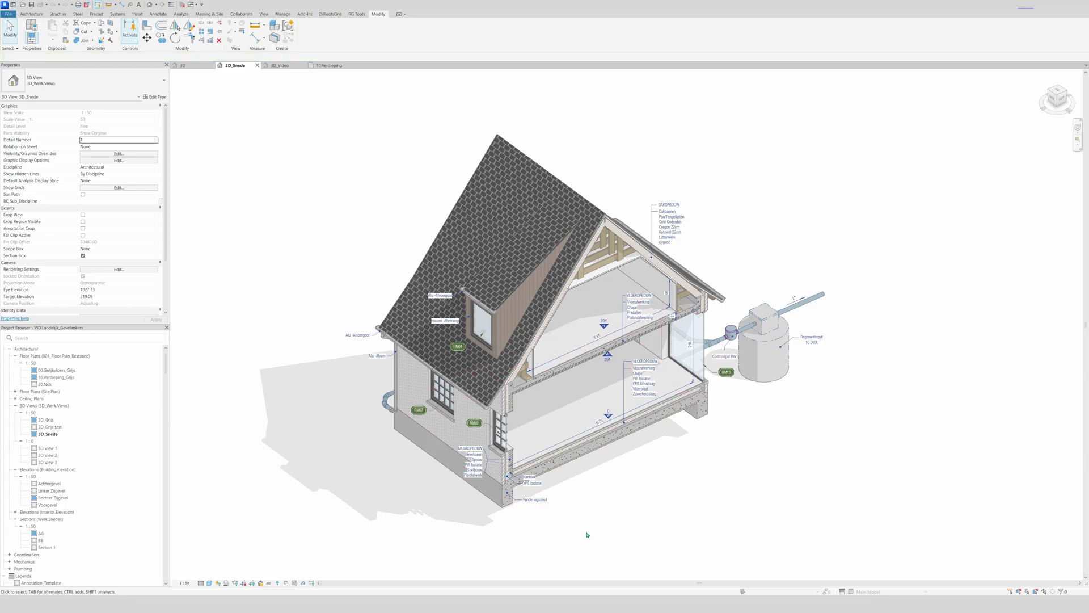